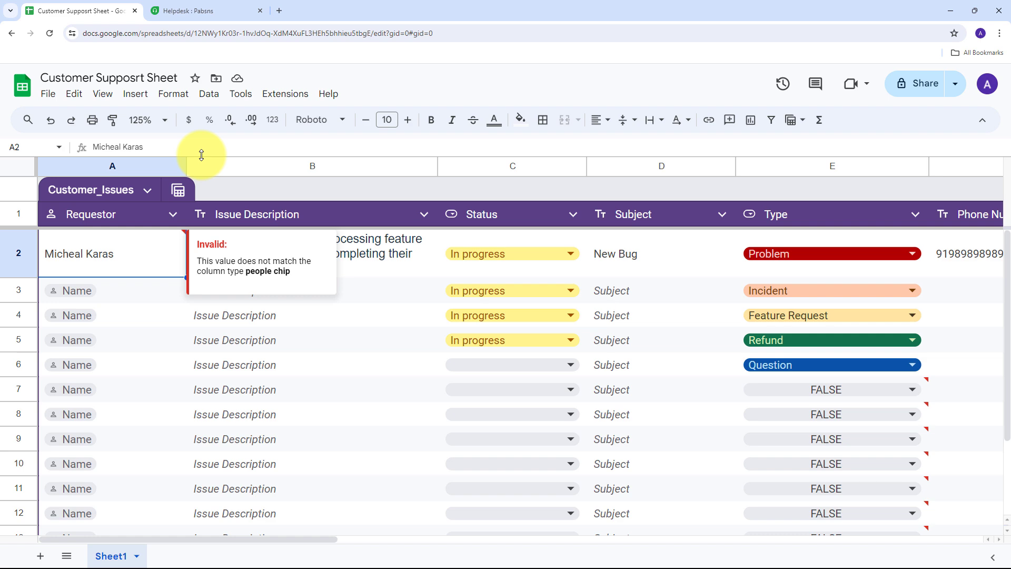
- Switch to the Helpdesk tab to show Freshdesk's All tickets list with three overdue tickets
{"action": "left_click", "coordinate": [236, 10]}
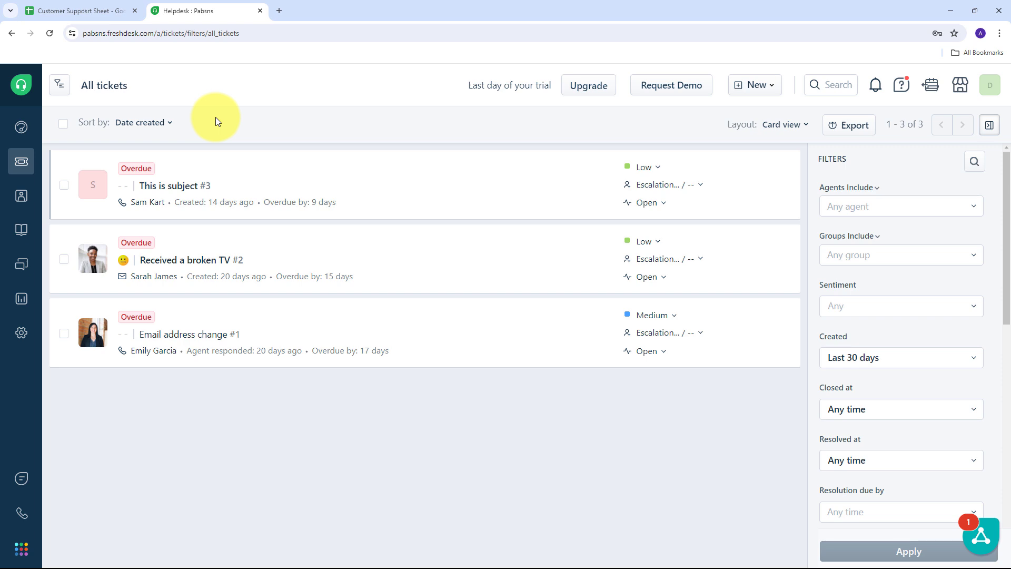
- Compare the spreadsheet's New Bug issue row against the three existing Freshdesk tickets
{"action": "left_click", "coordinate": [112, 5]}
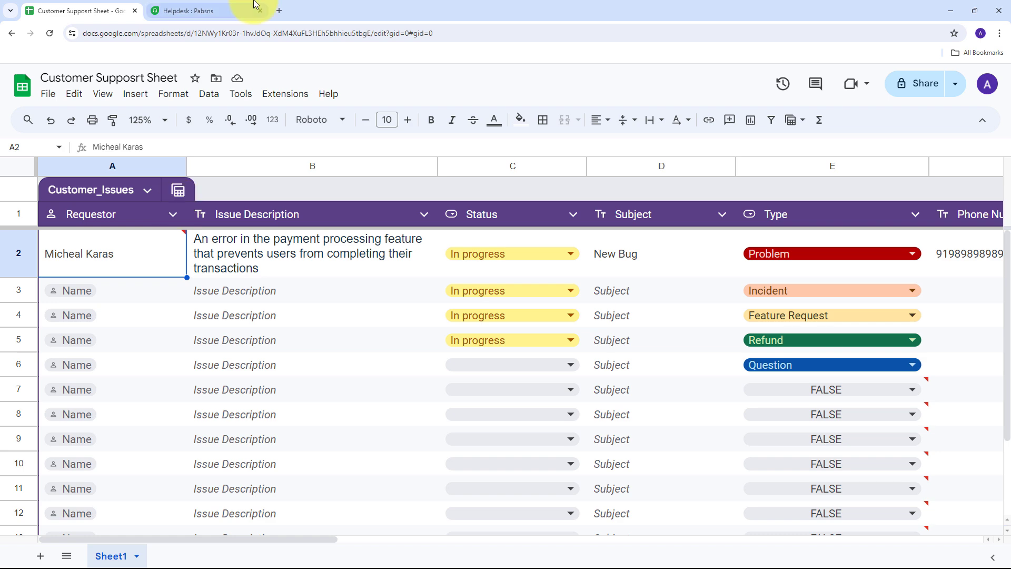
{"action": "left_click", "coordinate": [228, 5]}
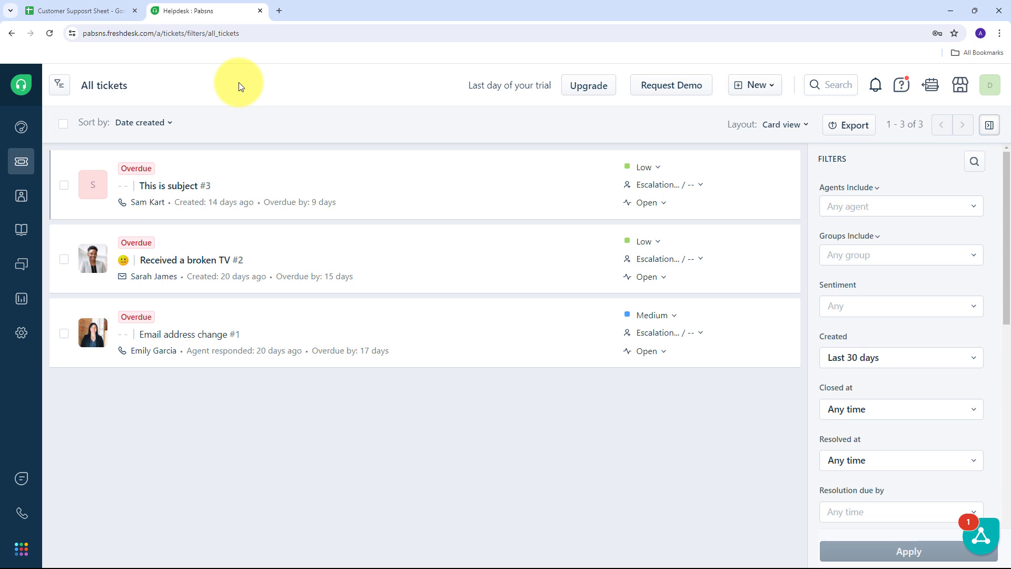
{"action": "left_click", "coordinate": [79, 11]}
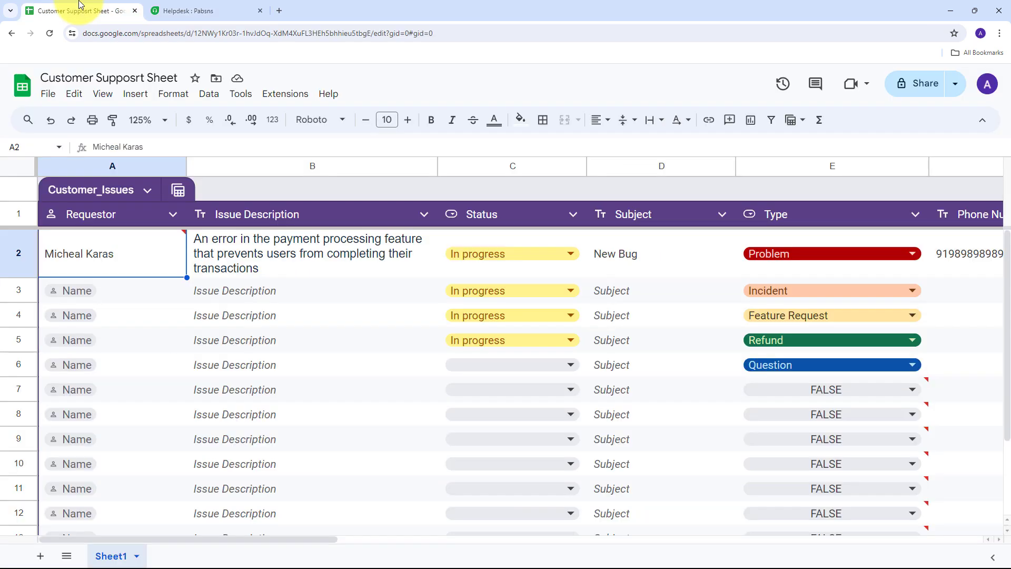
{"action": "left_click", "coordinate": [208, 6]}
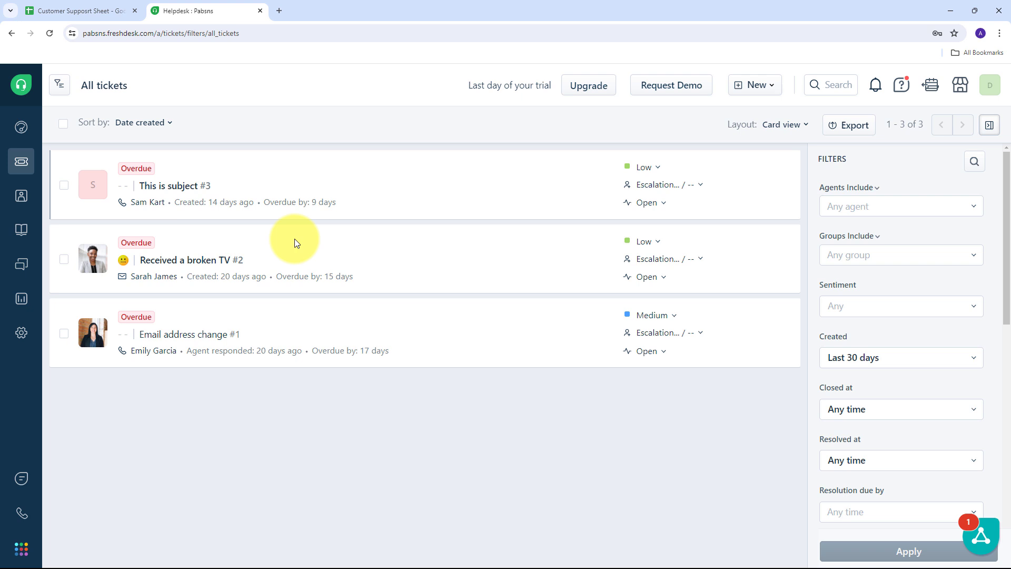
{"action": "left_click", "coordinate": [108, 8]}
{"action": "left_click", "coordinate": [205, 11]}
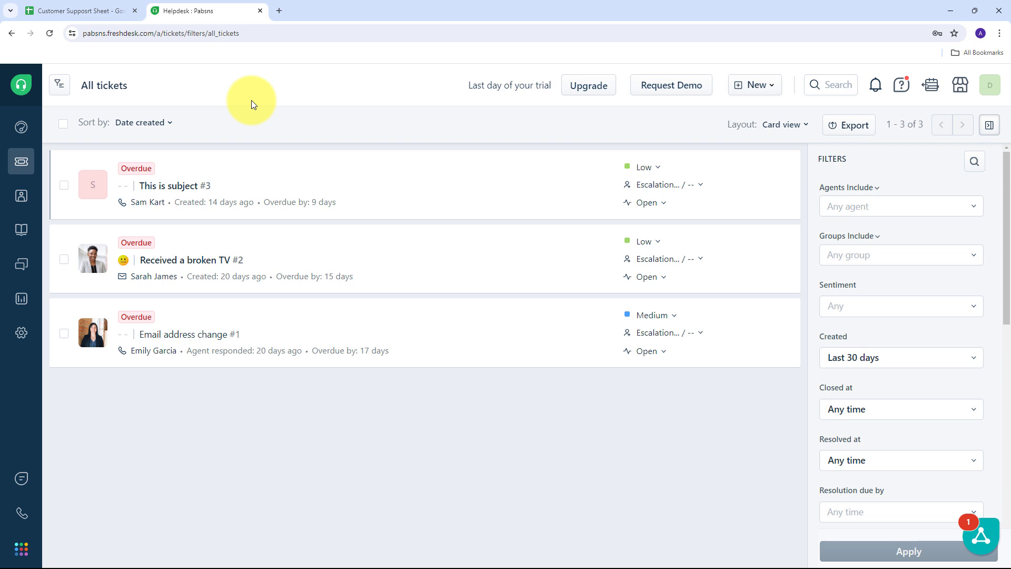
{"action": "left_click", "coordinate": [61, 7]}
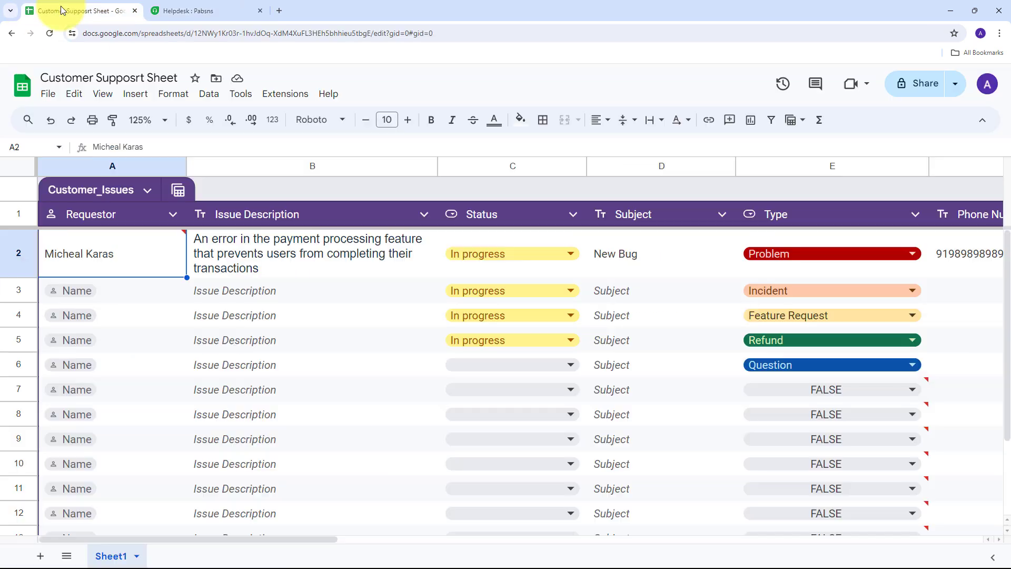
{"action": "left_click", "coordinate": [210, 10]}
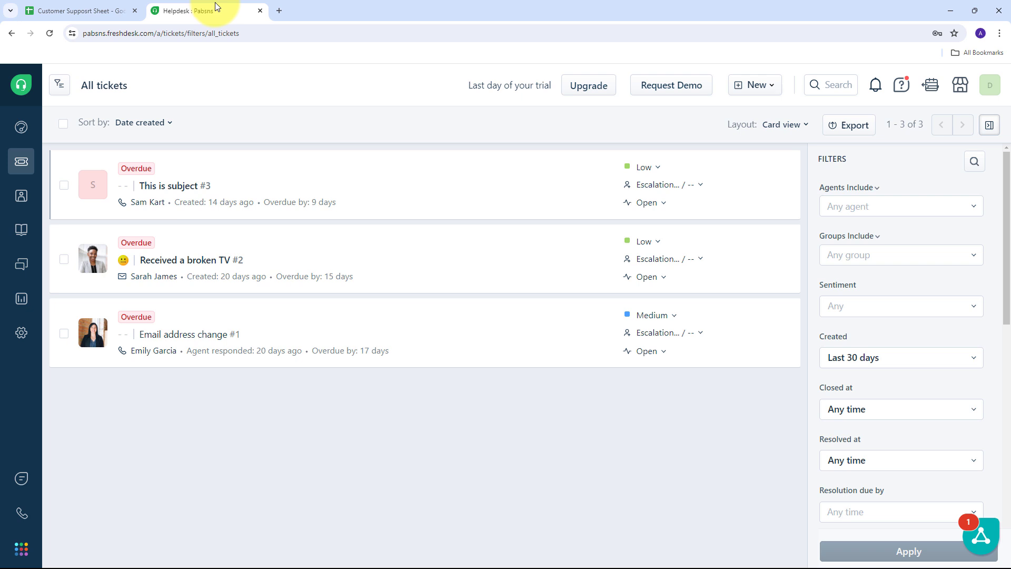
- Open the pabbly.com Pabbly Connect website in a new browser tab
{"action": "left_click", "coordinate": [279, 11]}
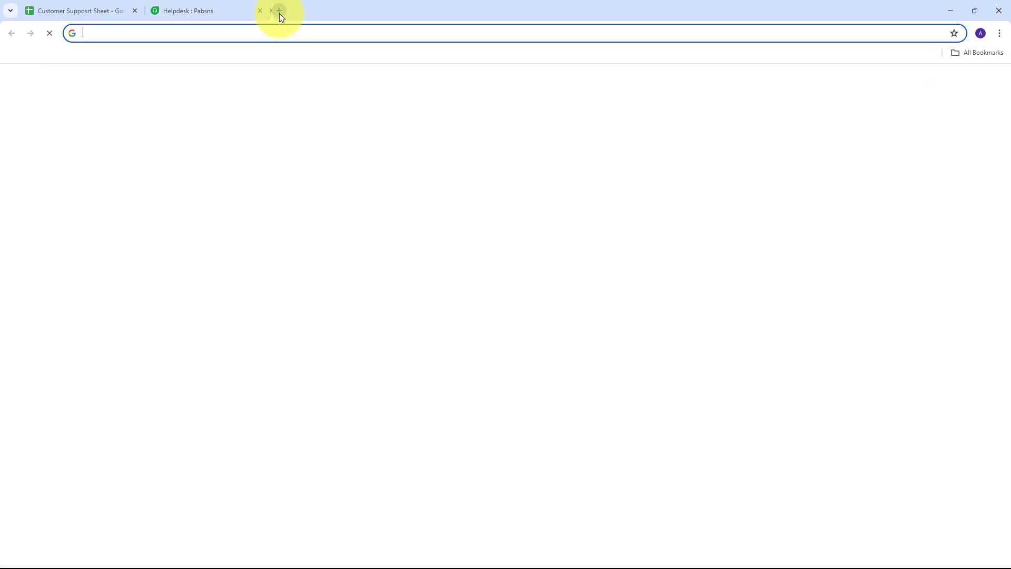
{"action": "type", "text": "pabbly"}
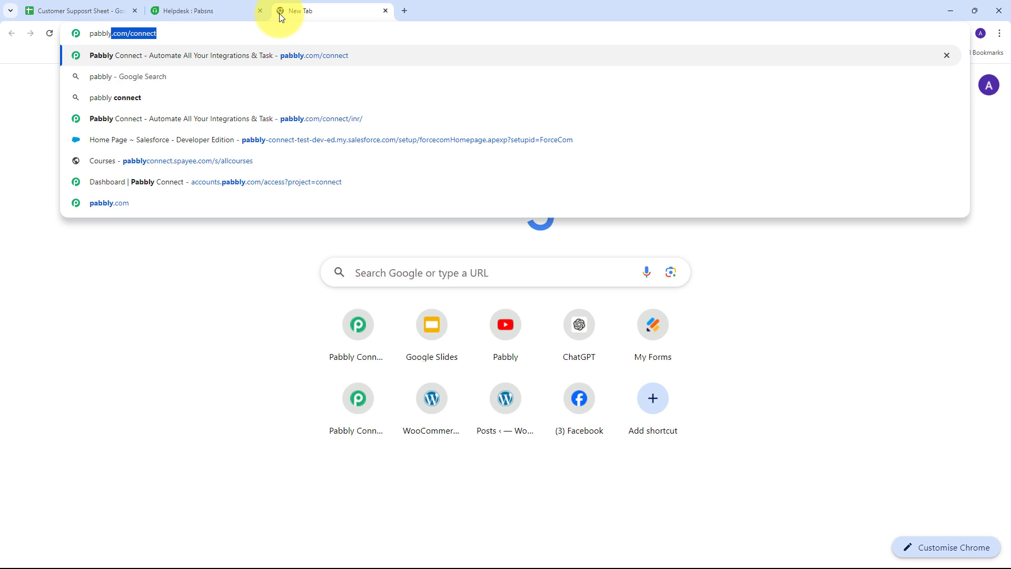
{"action": "key", "text": "BackSpace"}
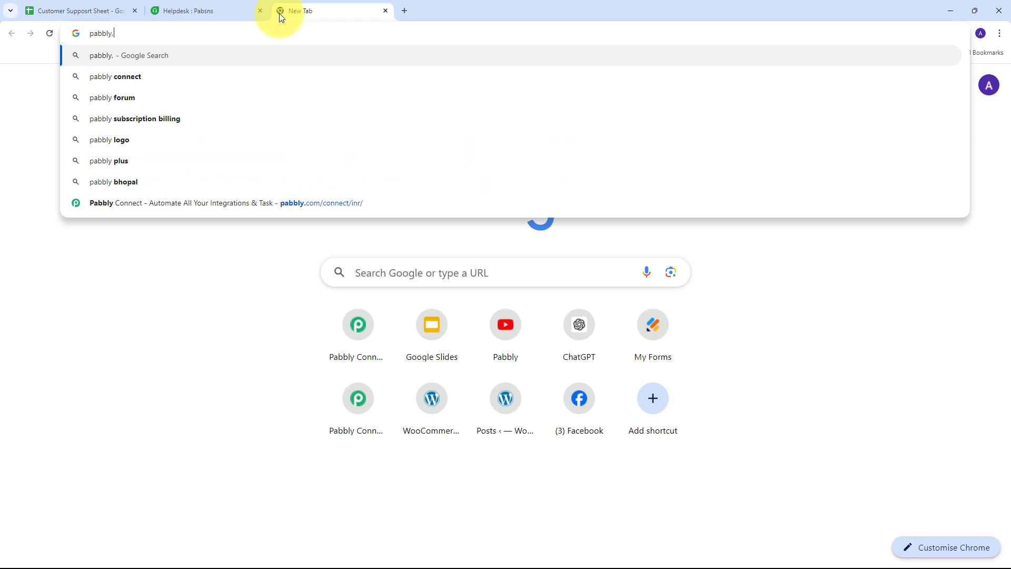
{"action": "type", "text": ".com"}
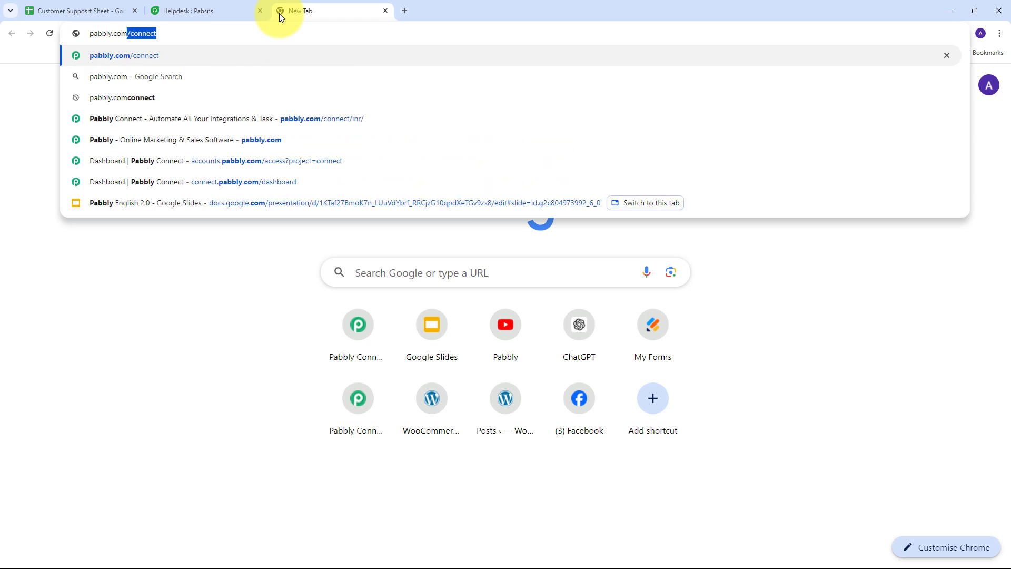
{"action": "left_click", "coordinate": [311, 114]}
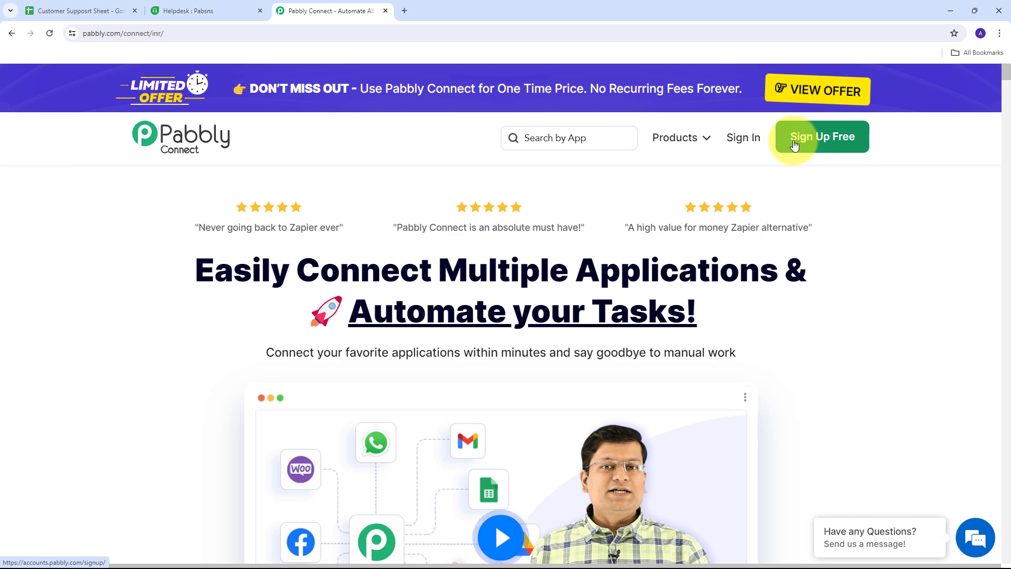
- Sign in to the Pabbly account and launch the Pabbly Connect app
{"action": "left_click", "coordinate": [742, 144]}
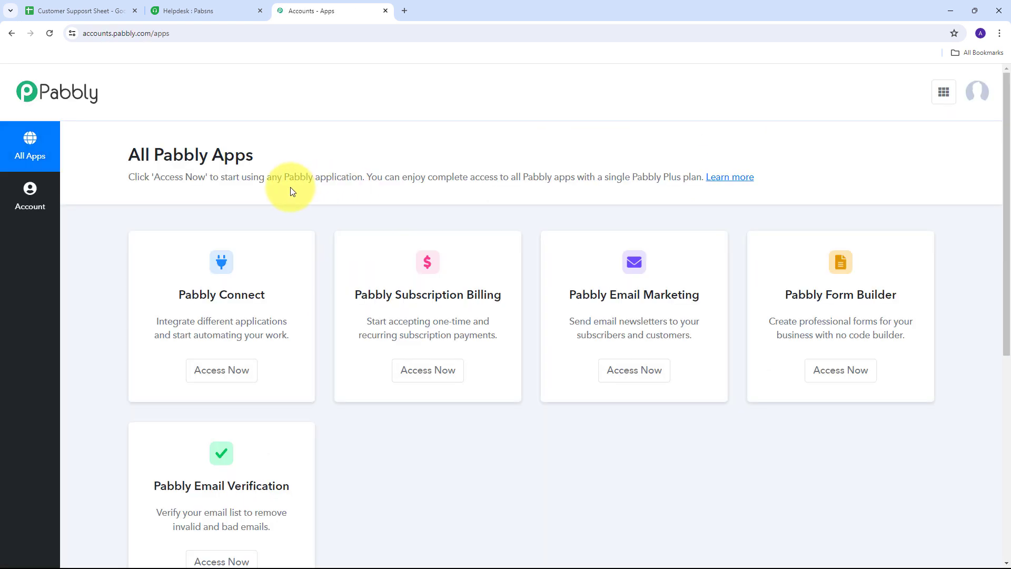
{"action": "scroll", "coordinate": [344, 177], "scroll_direction": "down", "scroll_amount": 2}
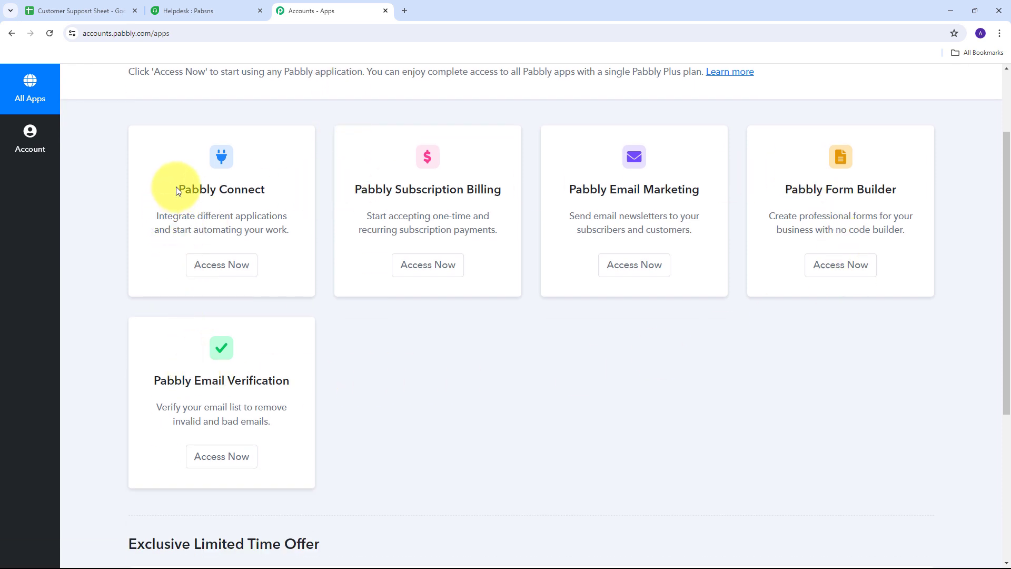
{"action": "left_click_drag", "start_coordinate": [169, 187], "coordinate": [270, 190]}
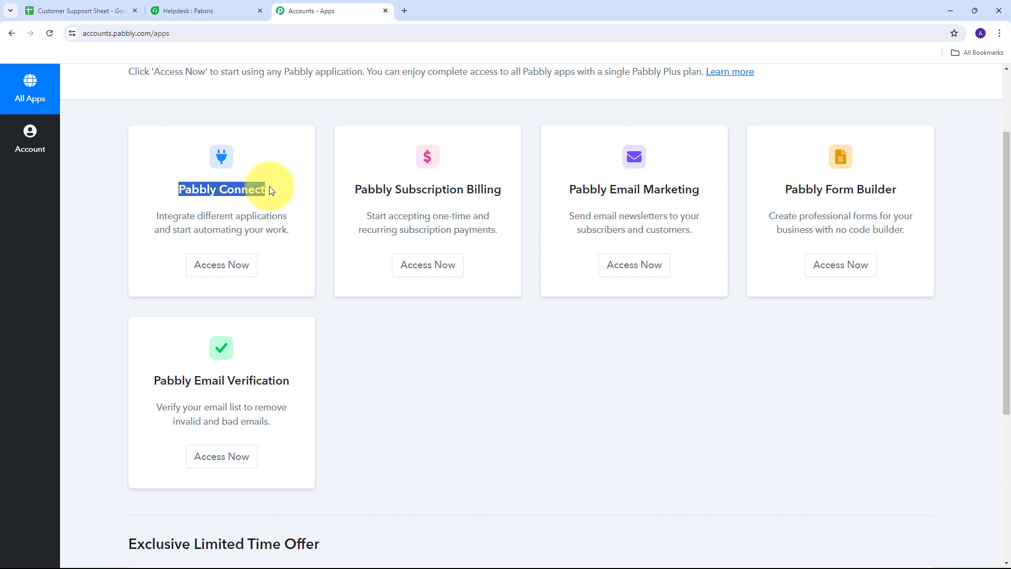
{"action": "left_click", "coordinate": [223, 269]}
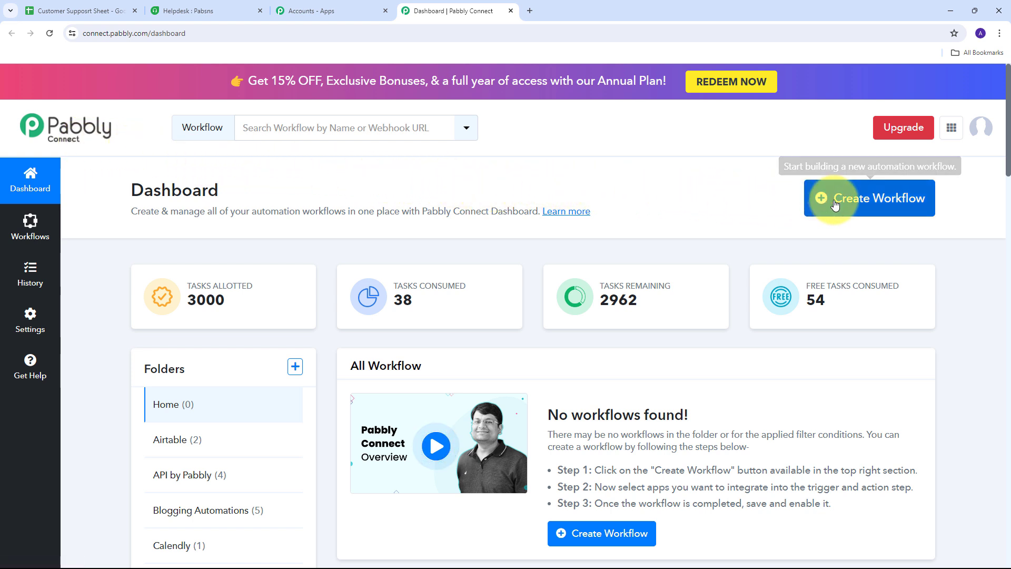
- Create a workflow named 'Create Freshdesk Tickets from New Google Sheets Tables Row' in the Google Sheets folder
{"action": "left_click", "coordinate": [859, 205]}
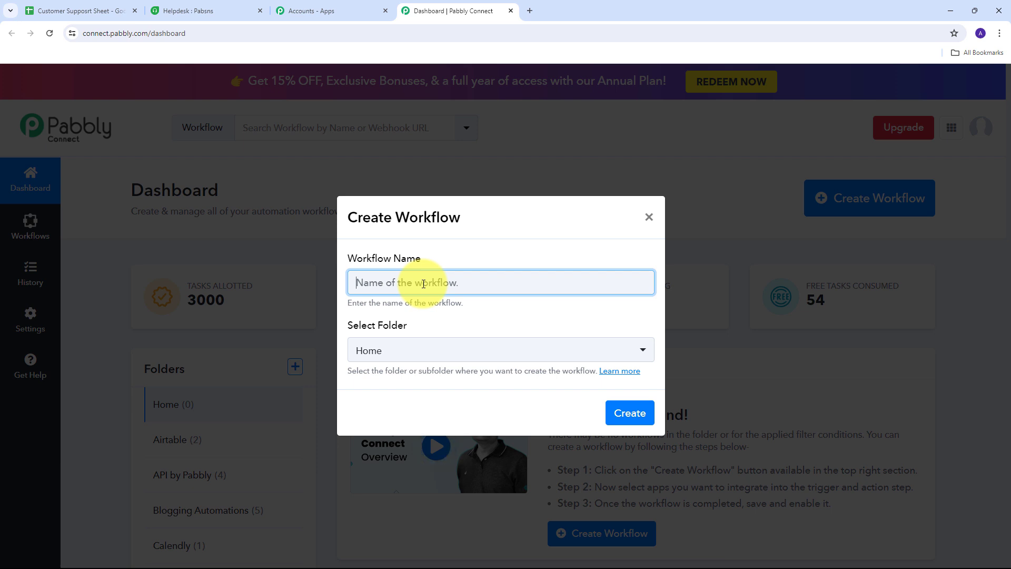
{"action": "type", "text": "Create Freshdesk Tickets from New Google Sheets Tables Row"}
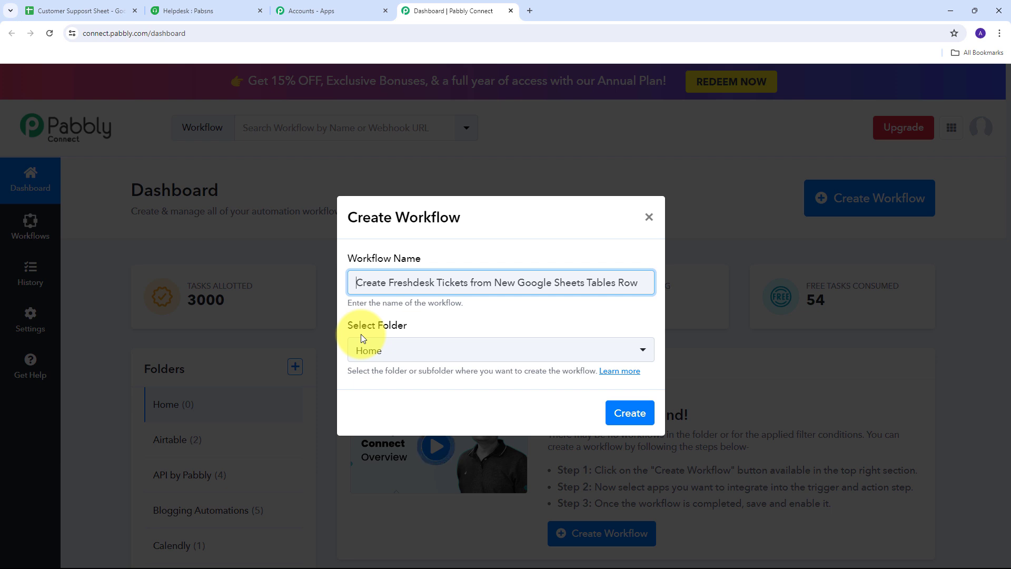
{"action": "left_click", "coordinate": [611, 350]}
{"action": "scroll", "coordinate": [437, 181], "scroll_direction": "down", "scroll_amount": 5}
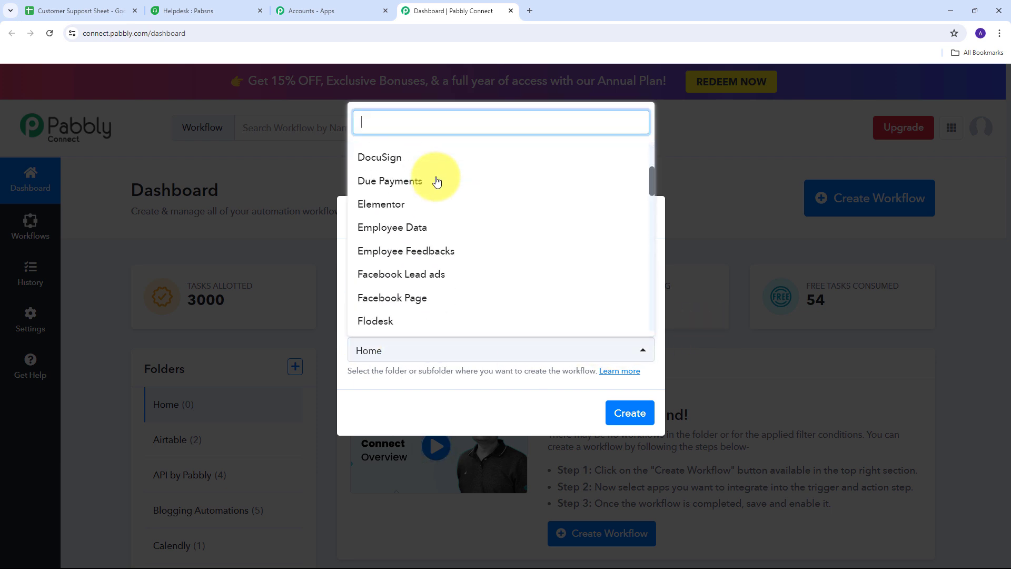
{"action": "scroll", "coordinate": [437, 182], "scroll_direction": "down", "scroll_amount": 4}
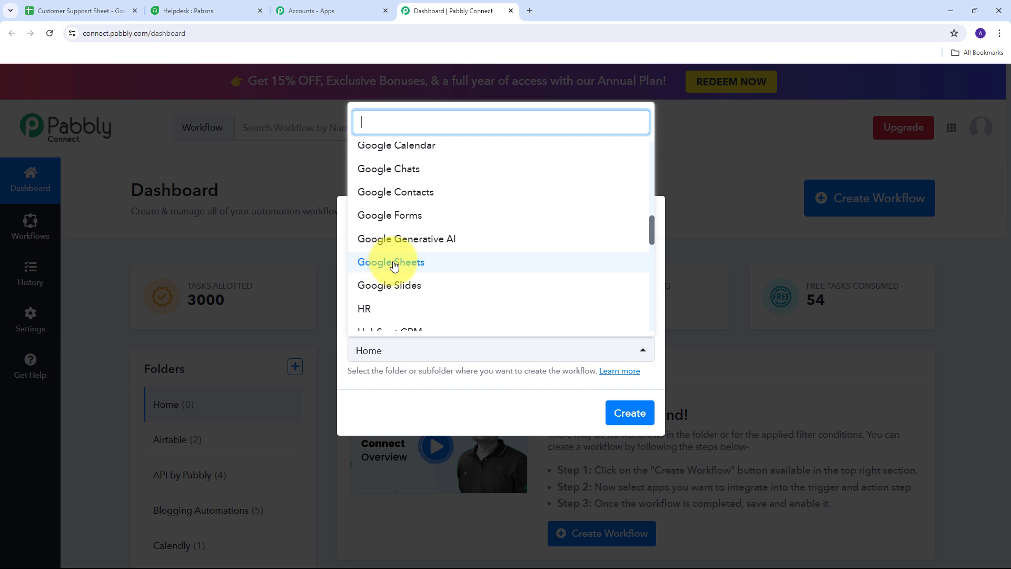
{"action": "left_click", "coordinate": [374, 264]}
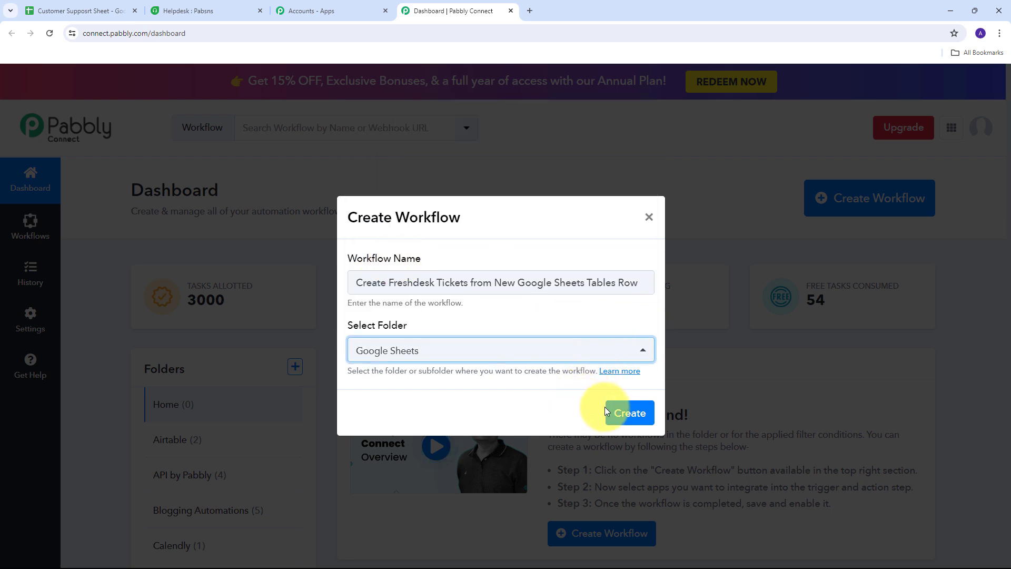
{"action": "left_click", "coordinate": [625, 413]}
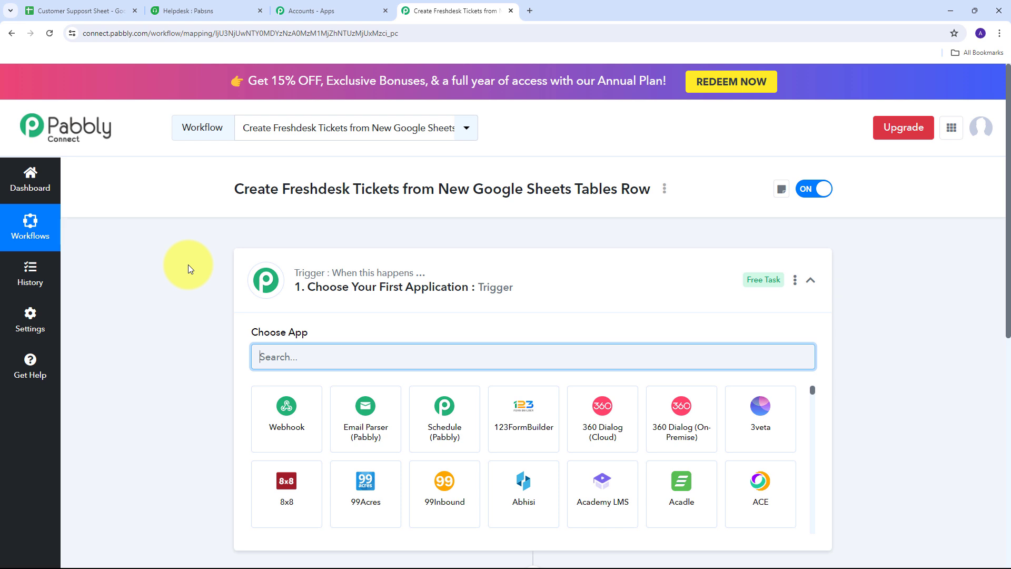
- Set the trigger to Google Sheets with the New or Updated Spreadsheet Row event
{"action": "scroll", "coordinate": [188, 264], "scroll_direction": "down", "scroll_amount": 3}
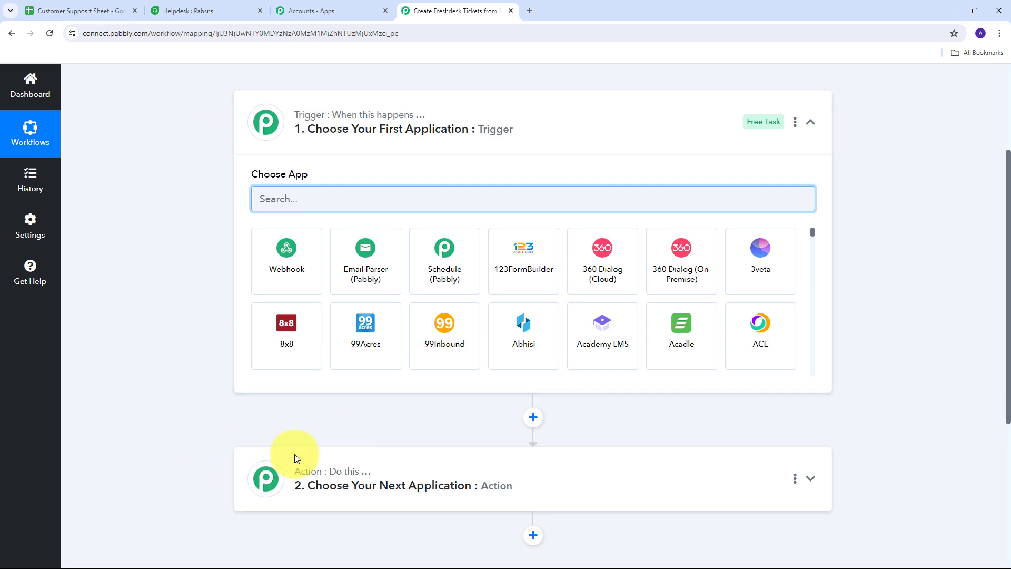
{"action": "mouse_move", "coordinate": [315, 121]}
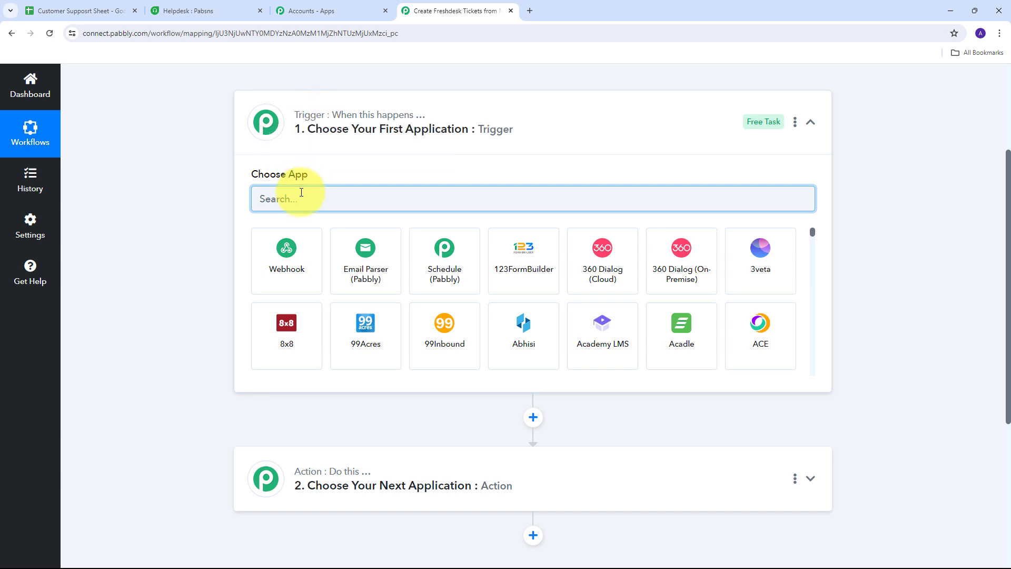
{"action": "type", "text": "Google Sheets"}
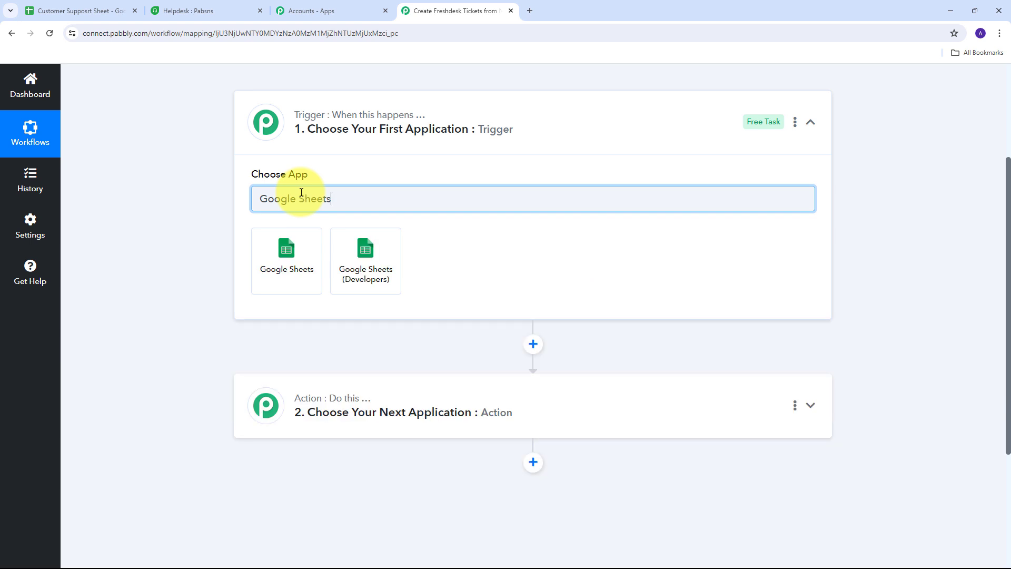
{"action": "left_click", "coordinate": [283, 256]}
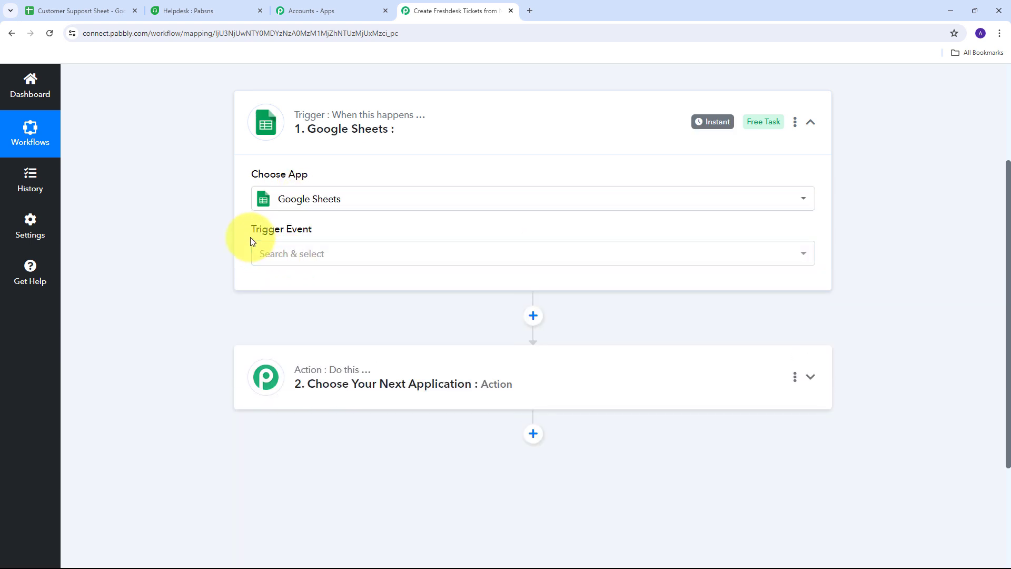
{"action": "left_click", "coordinate": [565, 263]}
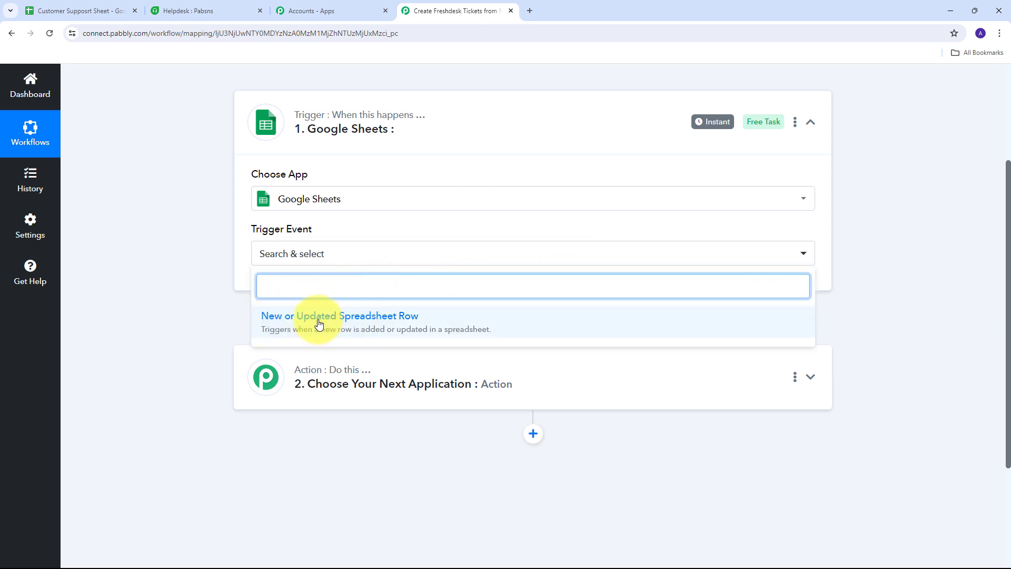
{"action": "left_click", "coordinate": [341, 318]}
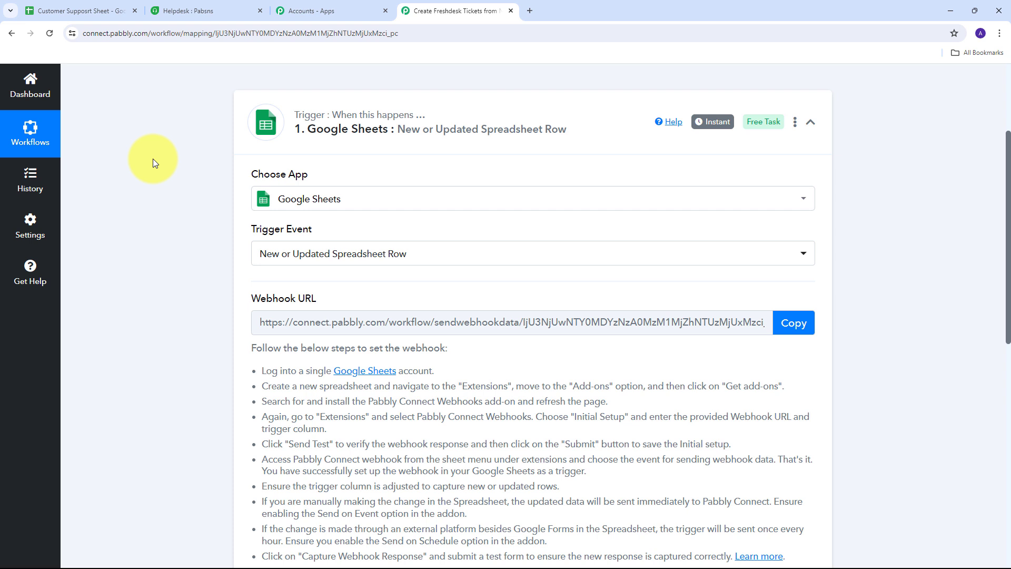
- Review the webhook setup instructions and copy the trigger's Webhook URL
{"action": "left_click_drag", "start_coordinate": [241, 306], "coordinate": [330, 300]}
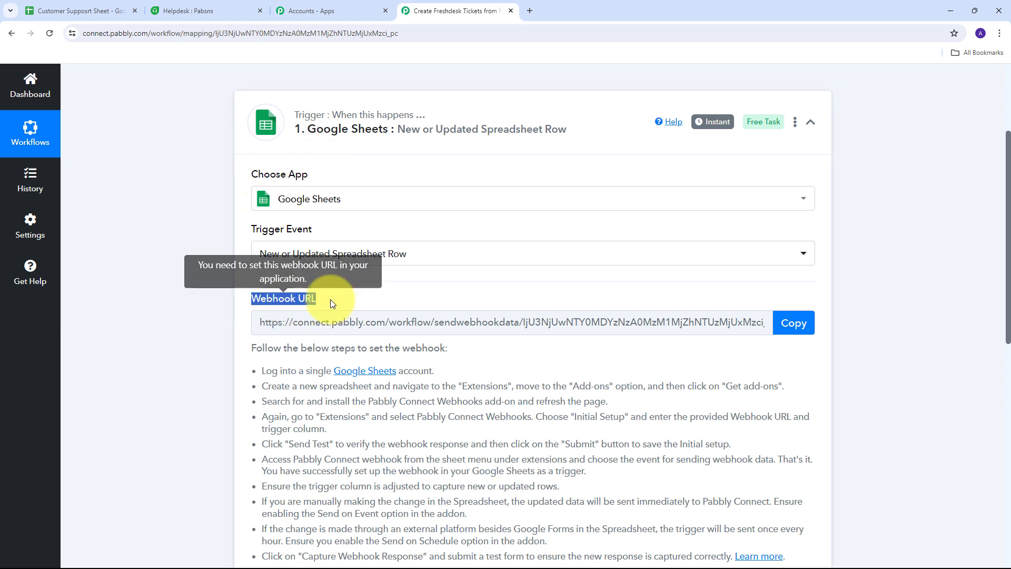
{"action": "mouse_move", "coordinate": [271, 302]}
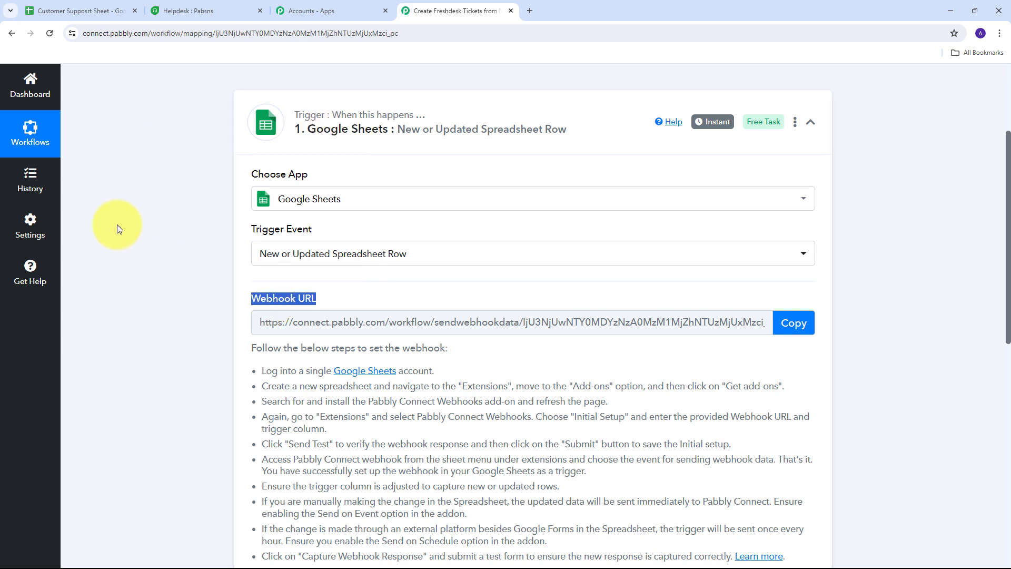
{"action": "scroll", "coordinate": [117, 225], "scroll_direction": "down", "scroll_amount": 1}
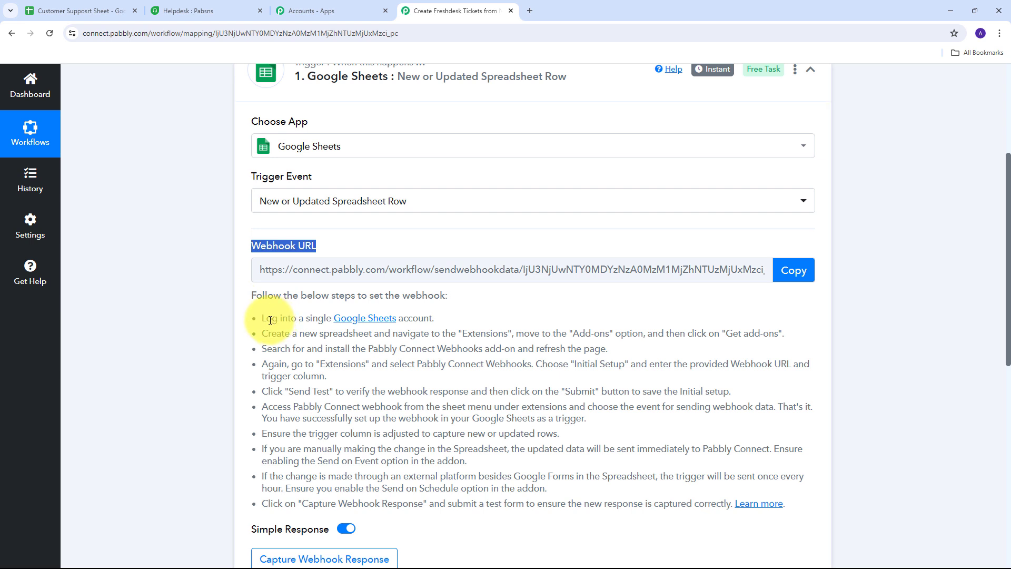
{"action": "left_click_drag", "start_coordinate": [263, 320], "coordinate": [871, 501]}
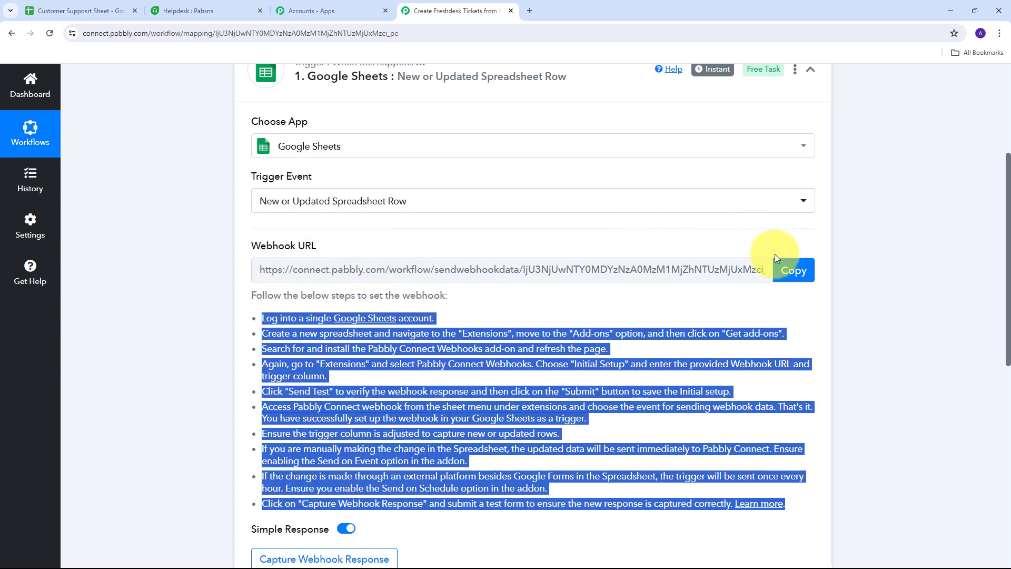
{"action": "left_click", "coordinate": [785, 269]}
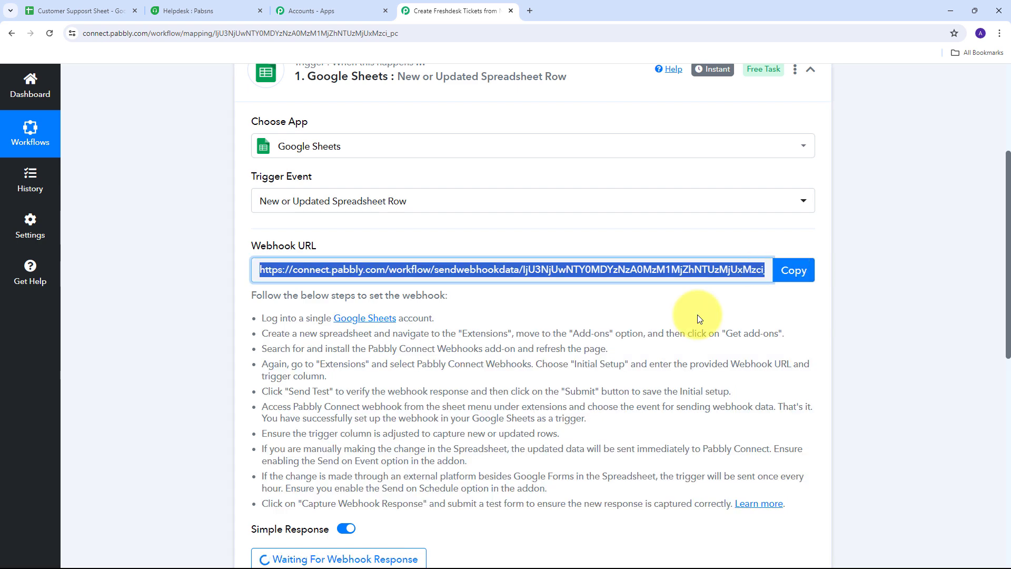
- Open Get add-ons in the Customer Support Sheet to bring up the Google Workspace Marketplace
{"action": "left_click", "coordinate": [74, 10]}
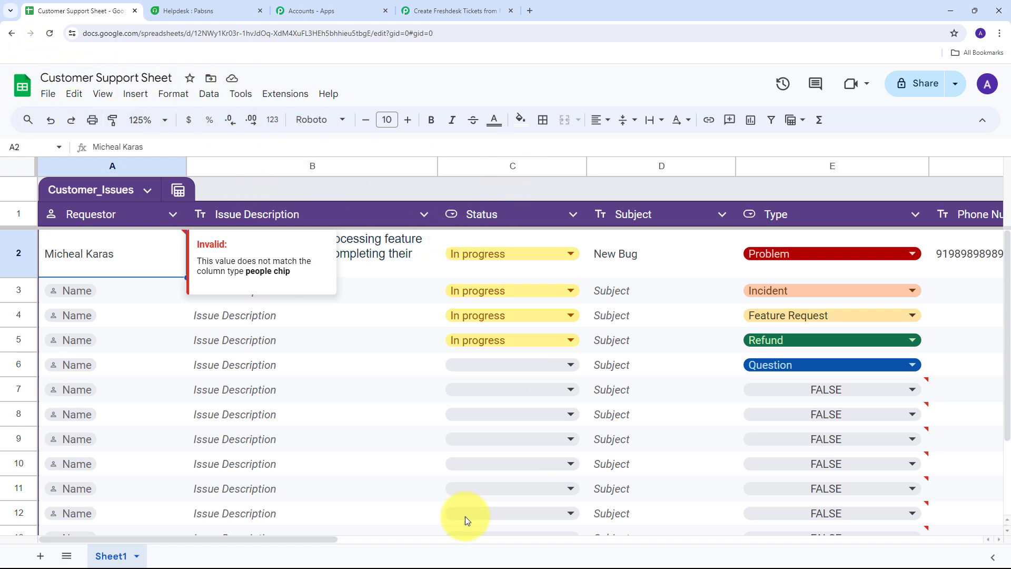
{"action": "left_click_drag", "start_coordinate": [315, 539], "coordinate": [296, 558]}
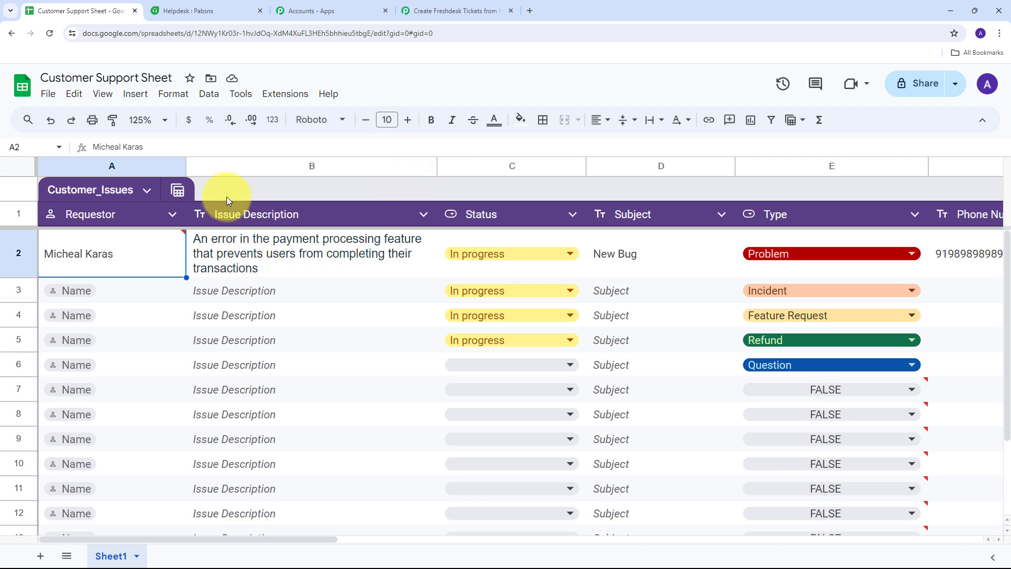
{"action": "left_click", "coordinate": [286, 95]}
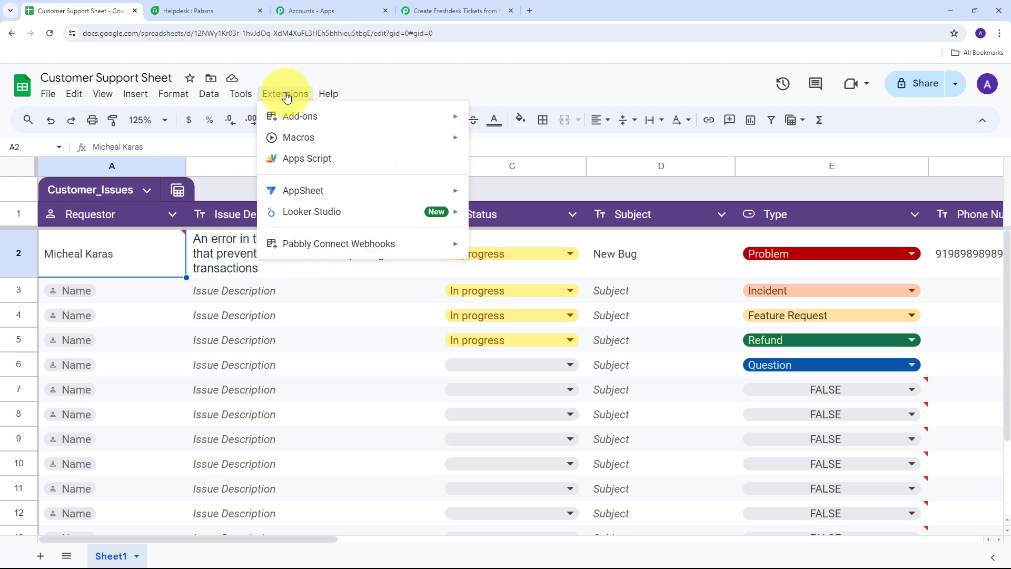
{"action": "mouse_move", "coordinate": [291, 250]}
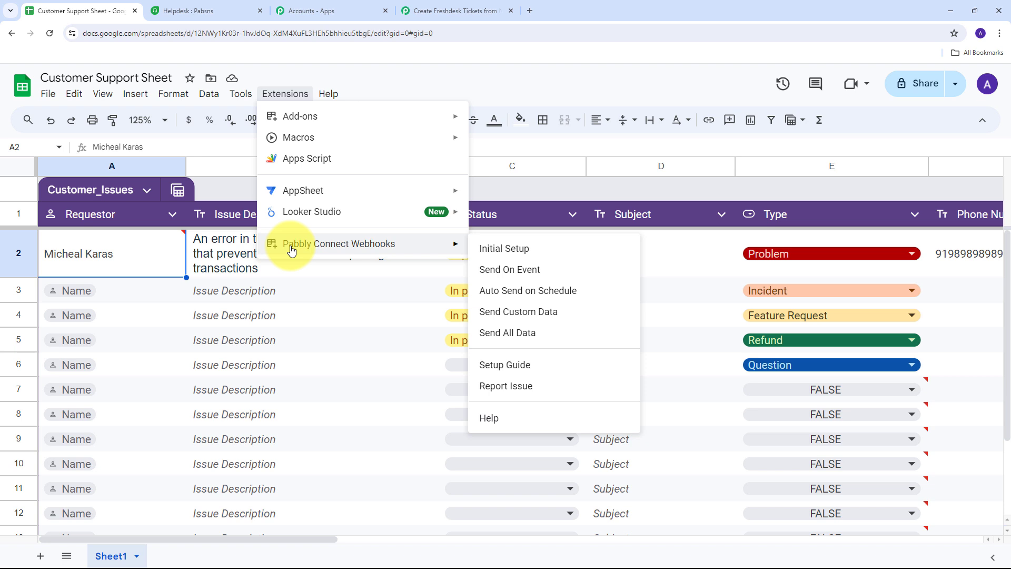
{"action": "mouse_move", "coordinate": [304, 127]}
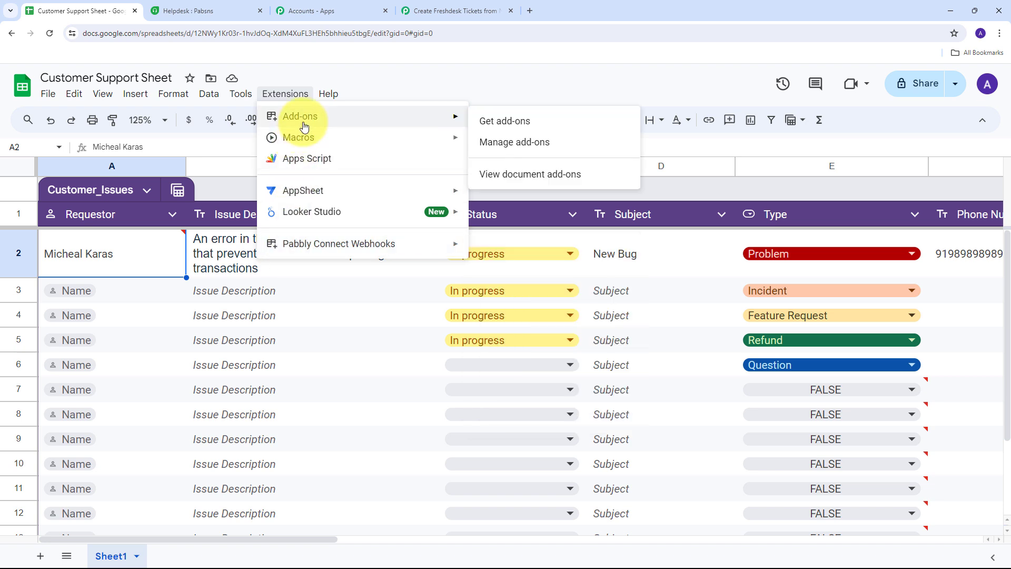
{"action": "left_click", "coordinate": [513, 127]}
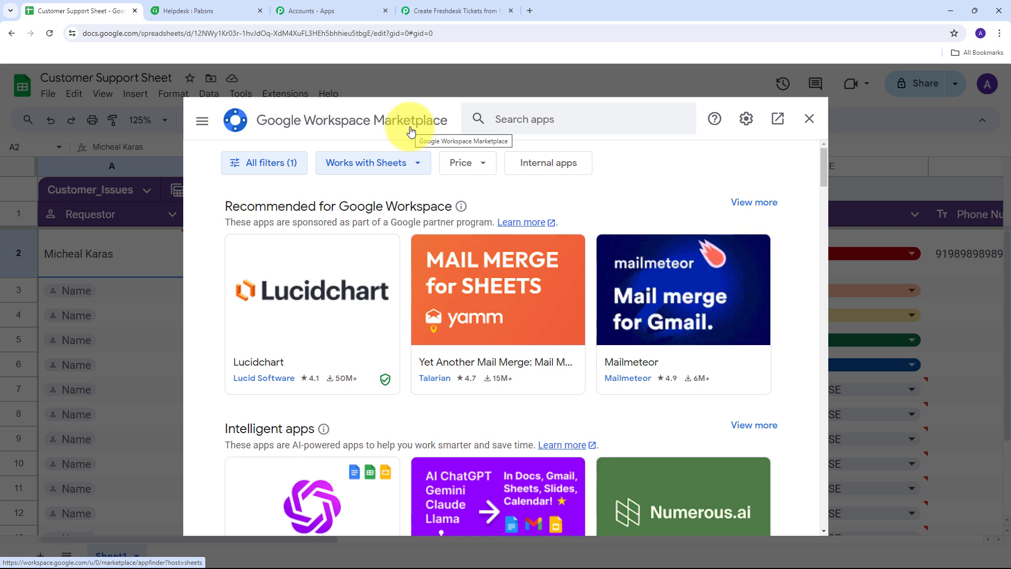
- Search the Marketplace for 'pabbly', close it, and open Pabbly Connect Webhooks Initial Setup
{"action": "left_click", "coordinate": [517, 119]}
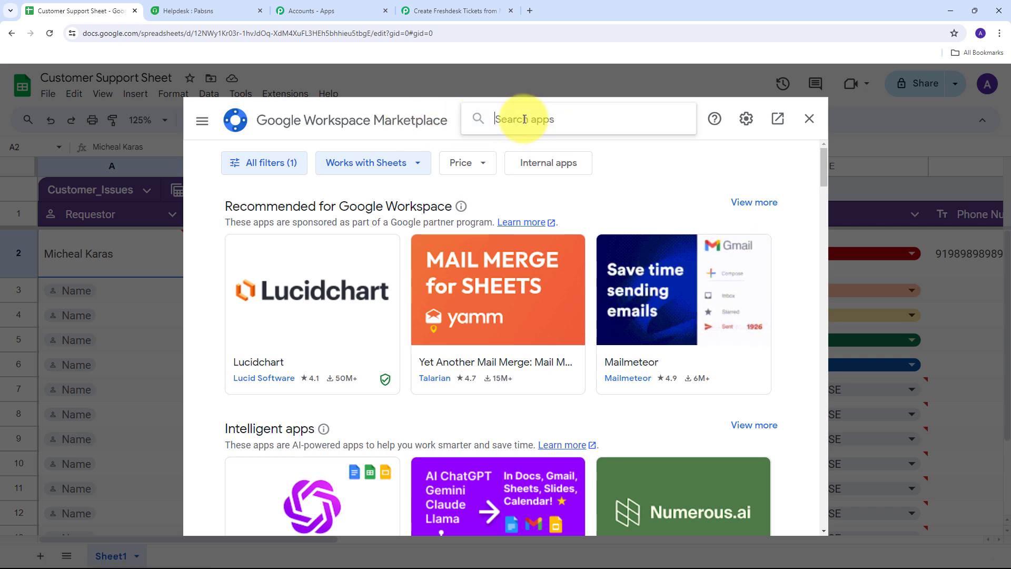
{"action": "type", "text": "pabbly"}
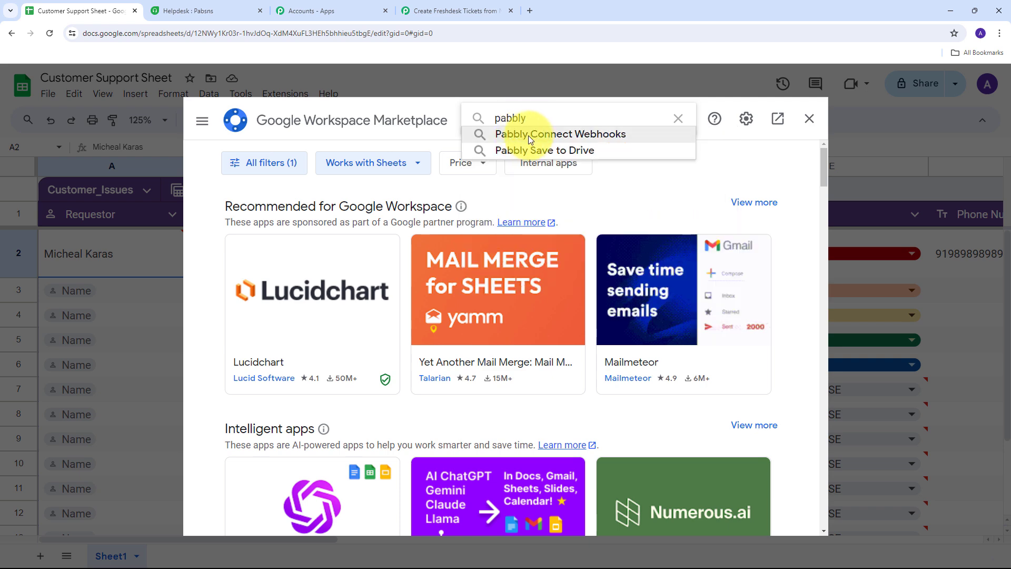
{"action": "left_click", "coordinate": [580, 136]}
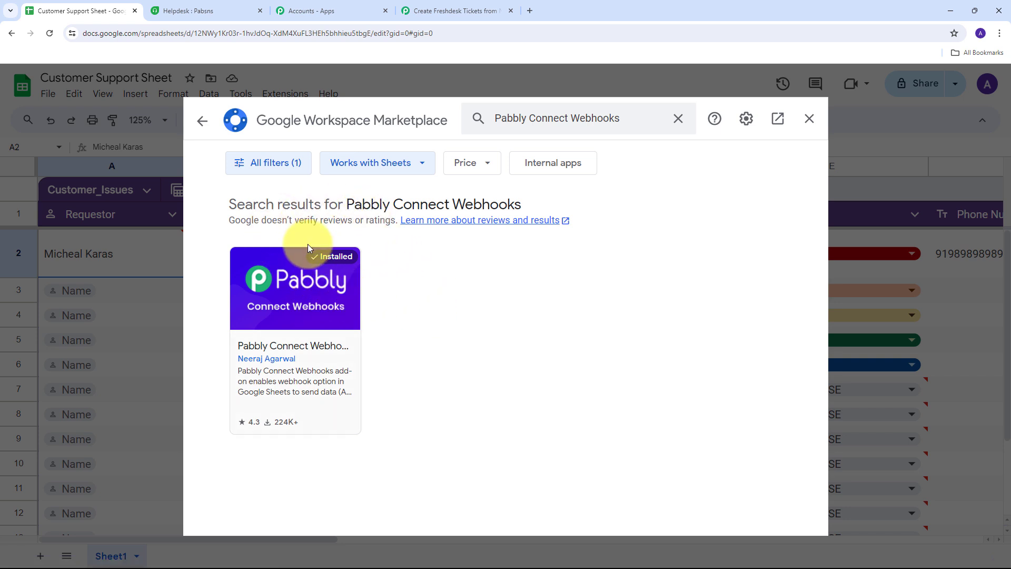
{"action": "left_click", "coordinate": [809, 119]}
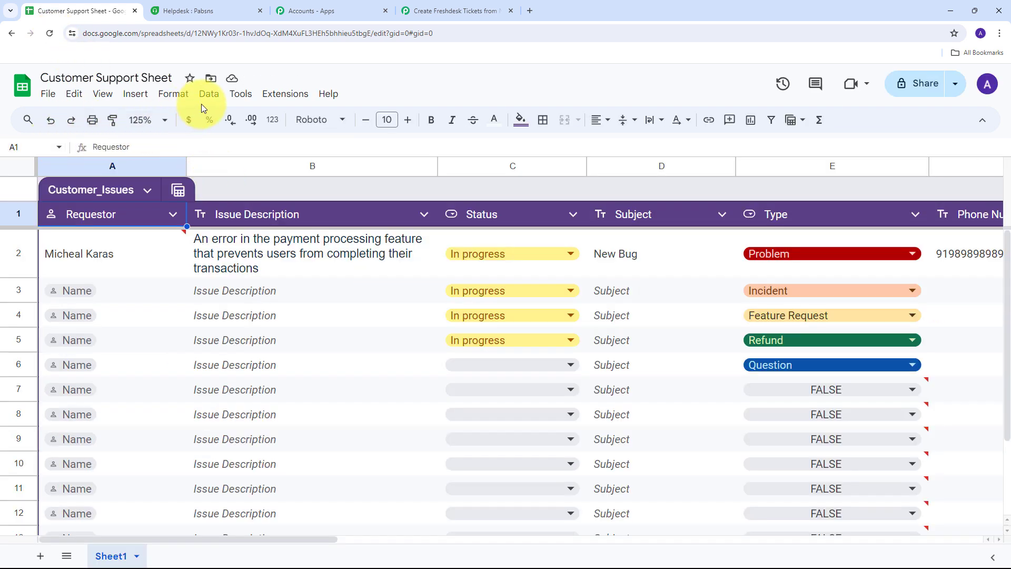
{"action": "left_click", "coordinate": [278, 101]}
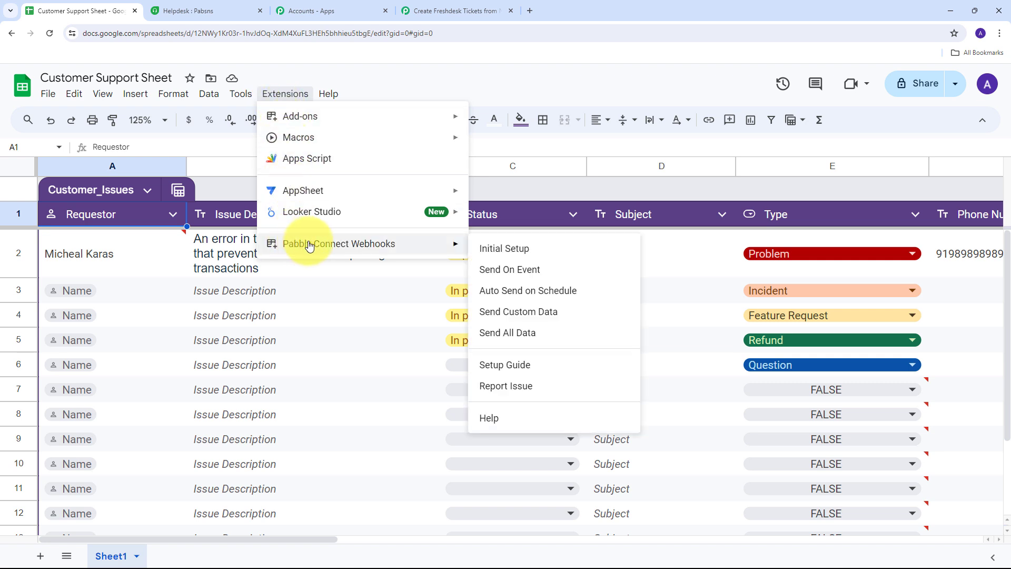
{"action": "left_click", "coordinate": [537, 253]}
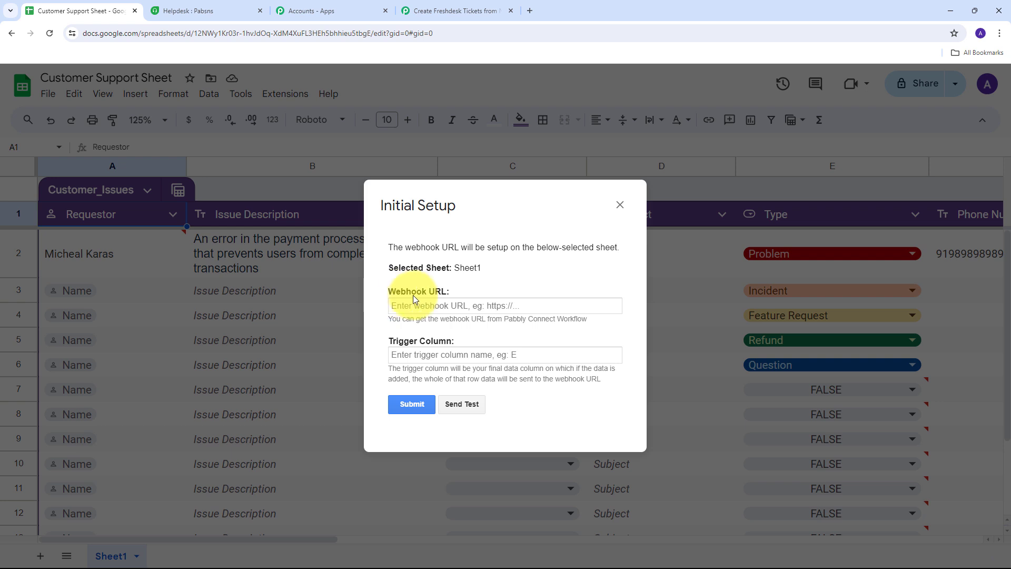
- Paste the Pabbly webhook URL, set trigger column G, send test data, and submit the setup
{"action": "left_click", "coordinate": [425, 306]}
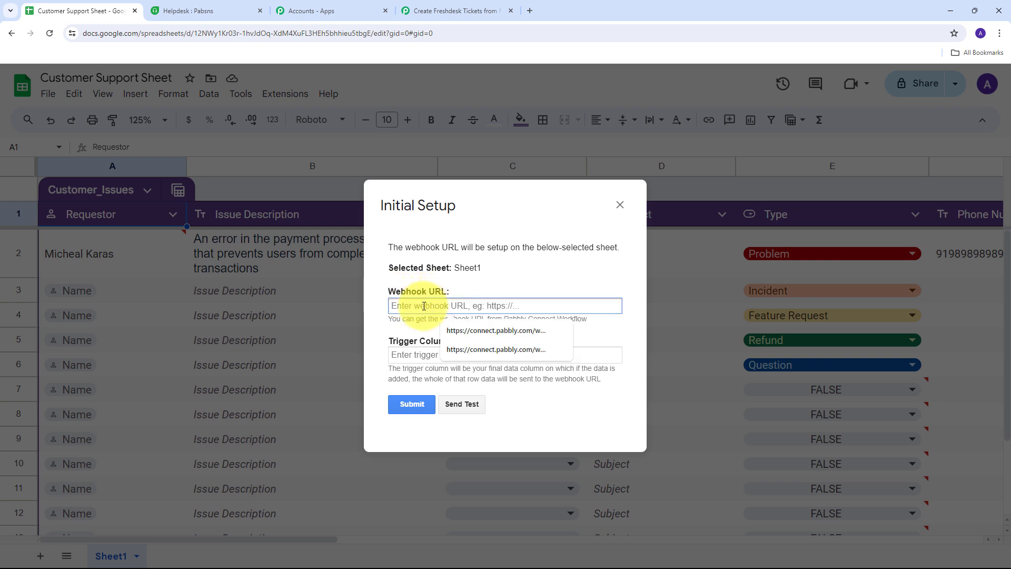
{"action": "key", "text": "ctrl+v"}
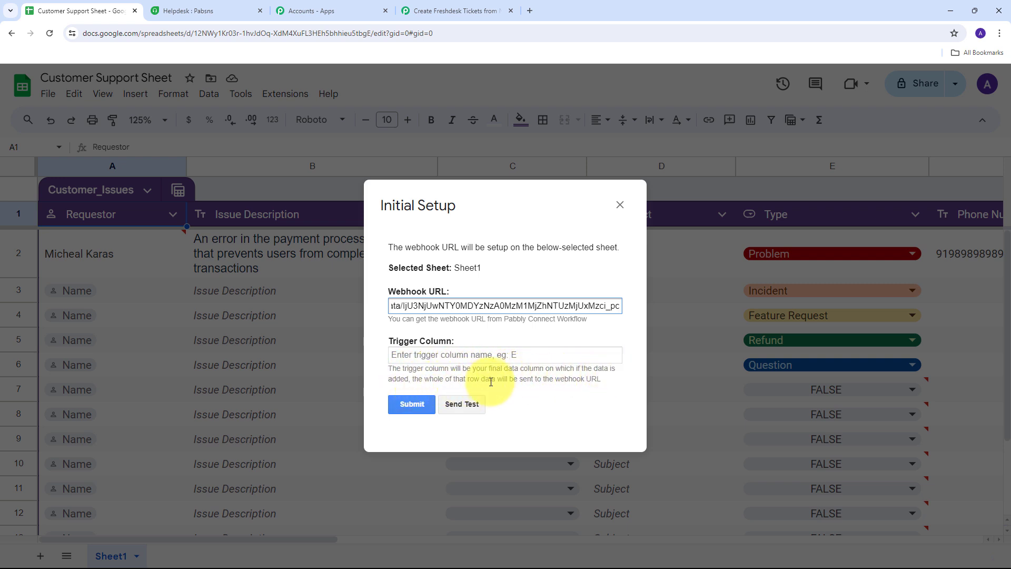
{"action": "left_click", "coordinate": [438, 356]}
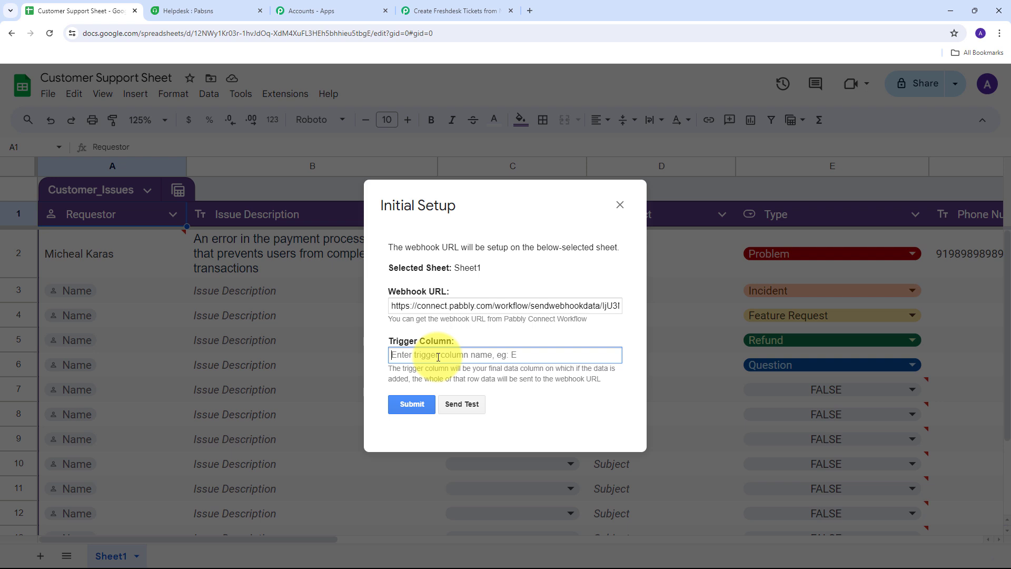
{"action": "type", "text": "G"}
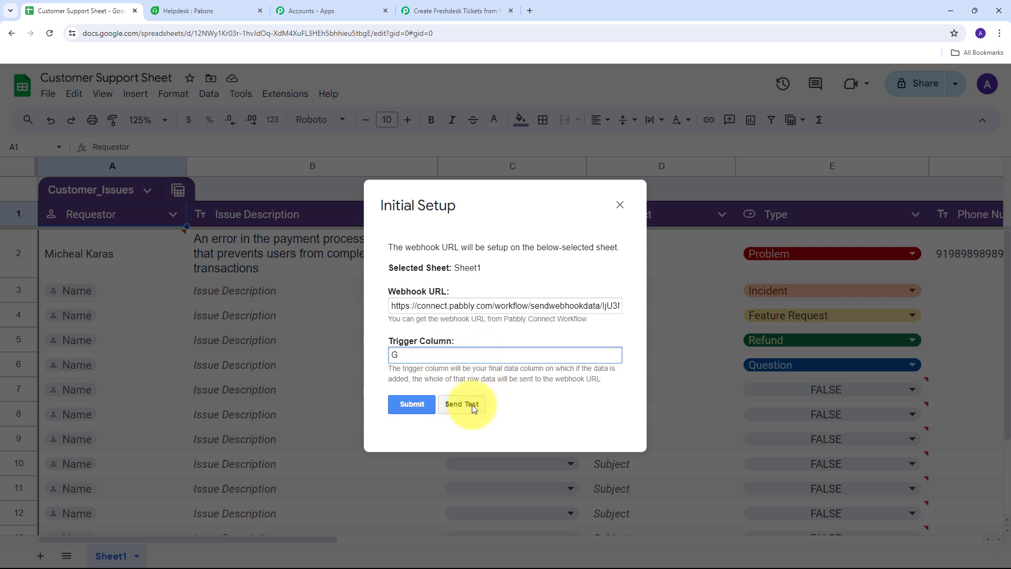
{"action": "left_click", "coordinate": [469, 406]}
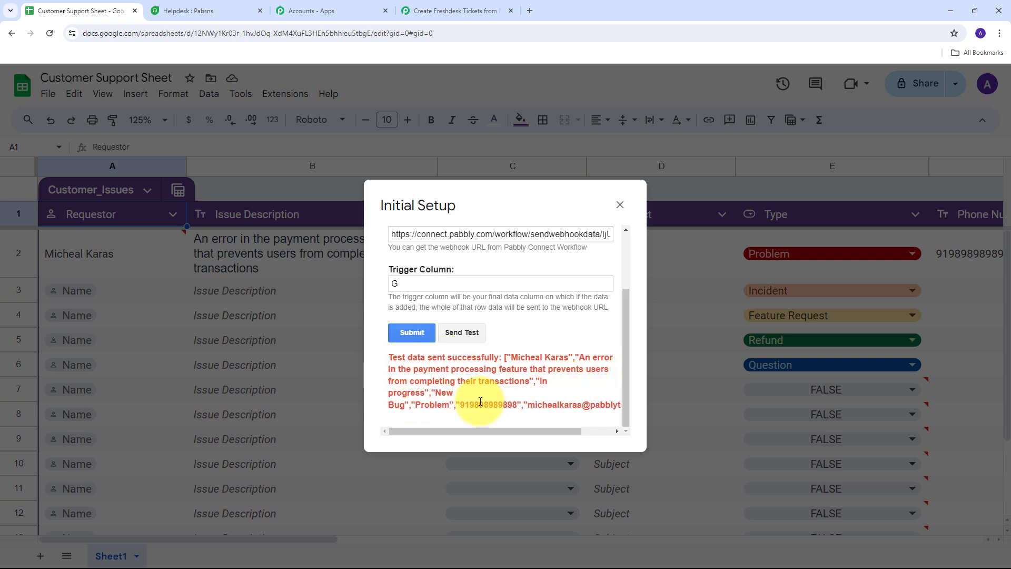
{"action": "left_click", "coordinate": [409, 333]}
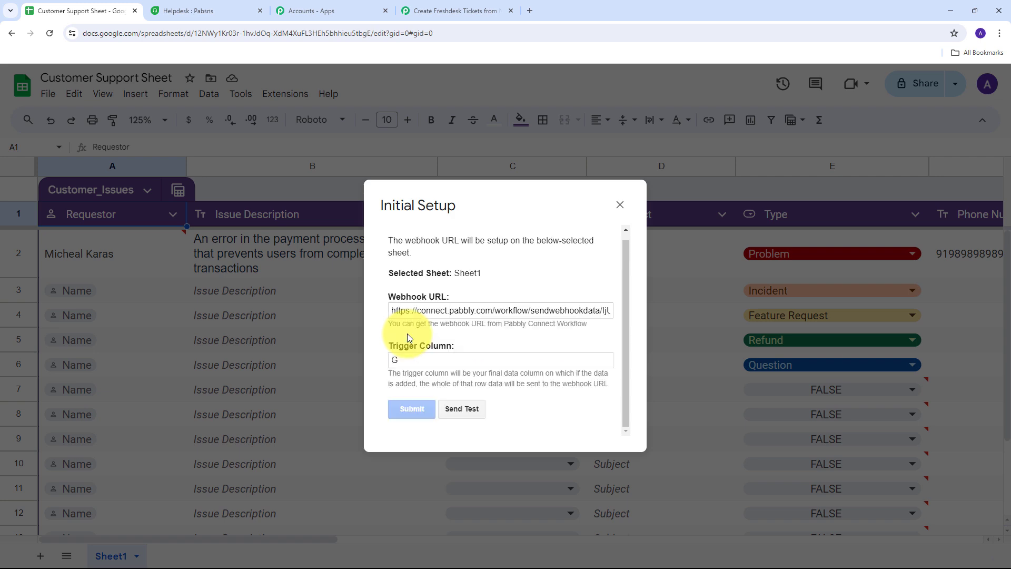
{"action": "scroll", "coordinate": [515, 416], "scroll_direction": "down", "scroll_amount": 1}
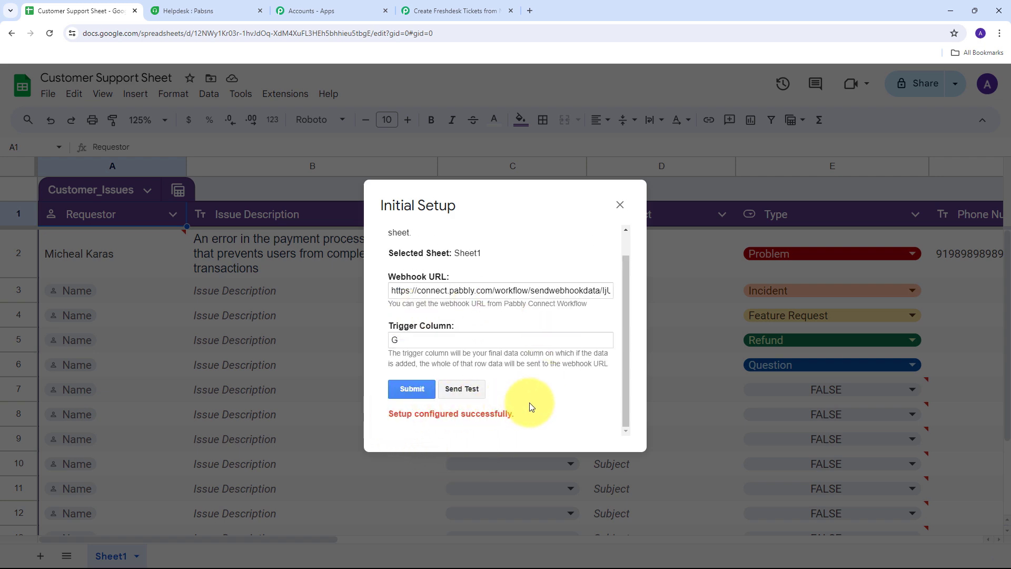
{"action": "left_click", "coordinate": [620, 205]}
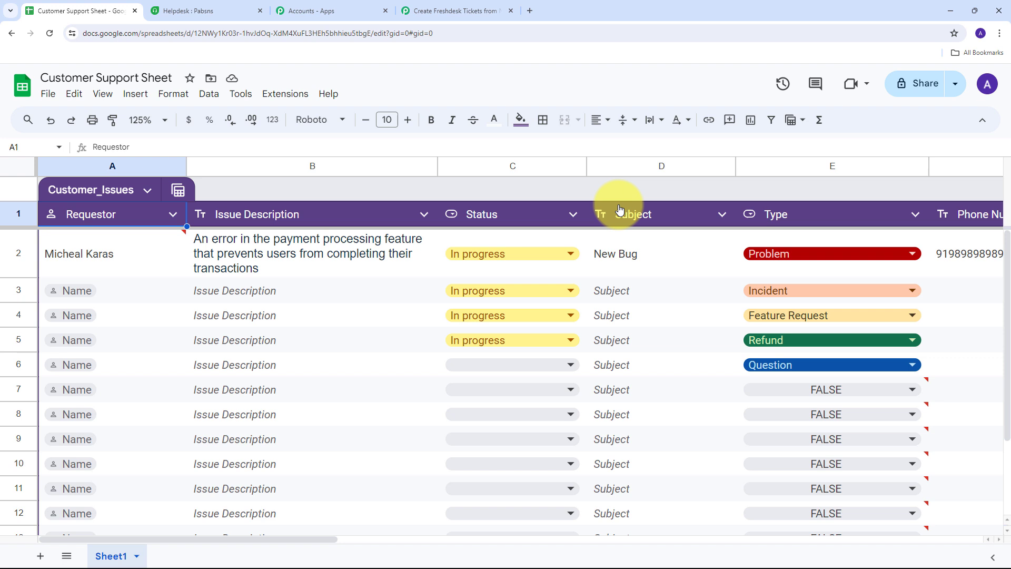
- Select rows 2 and 3 of the Customer_Issues table and the Issue Description cell B3
{"action": "left_click", "coordinate": [21, 252]}
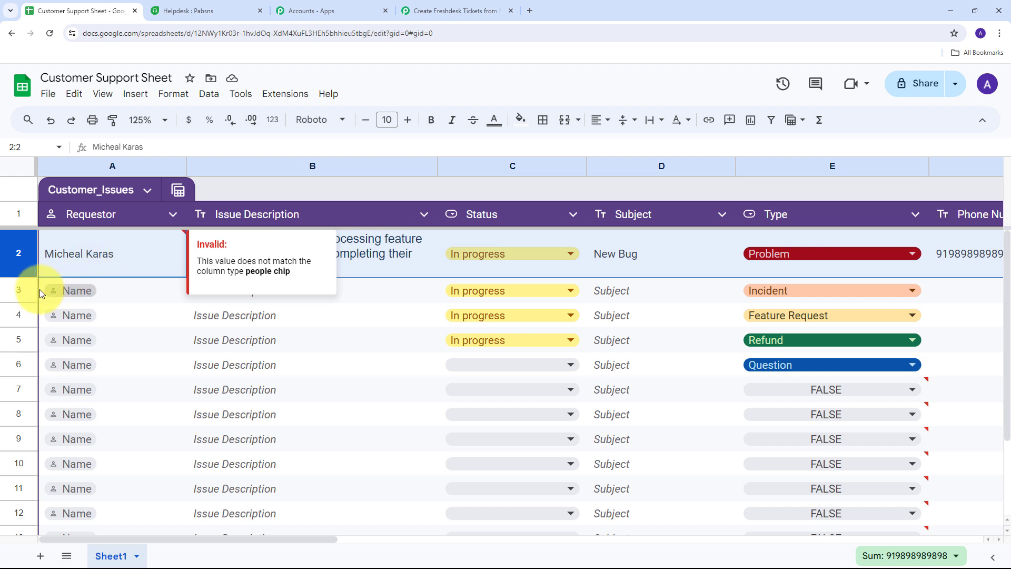
{"action": "left_click", "coordinate": [21, 287]}
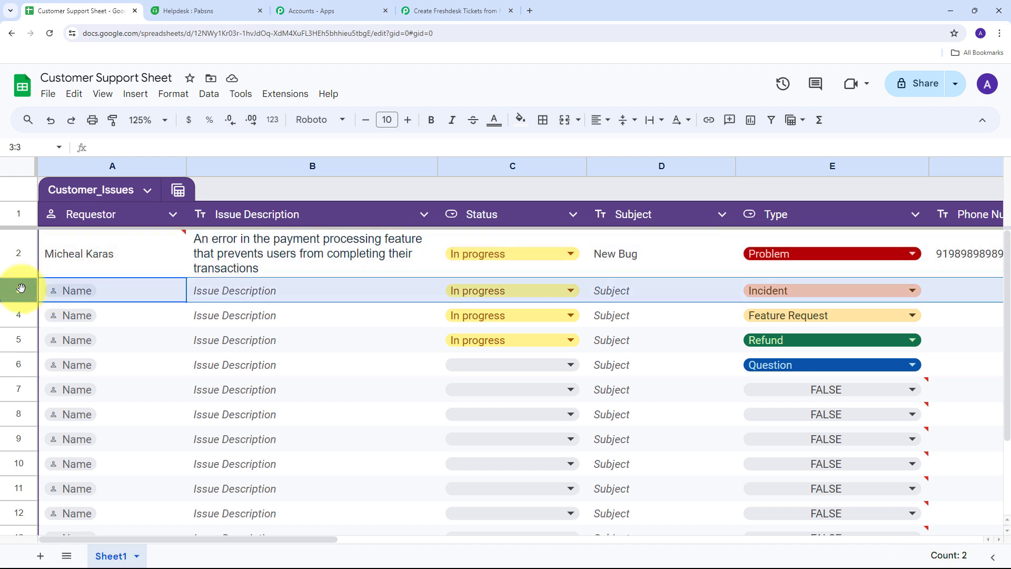
{"action": "left_click", "coordinate": [331, 294]}
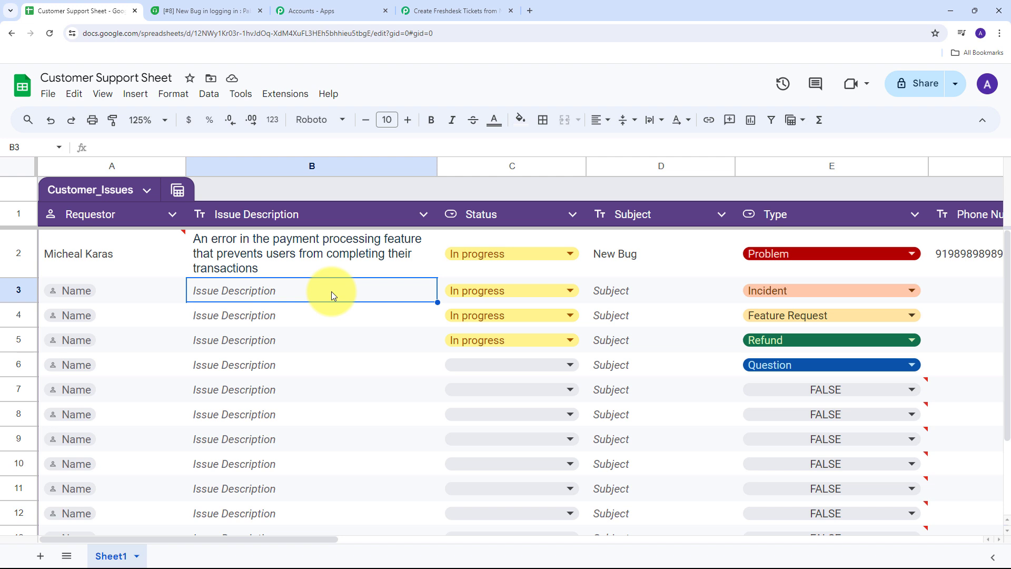
- Enable the Pabbly add-on option to send row data on every edit
{"action": "left_click", "coordinate": [291, 95]}
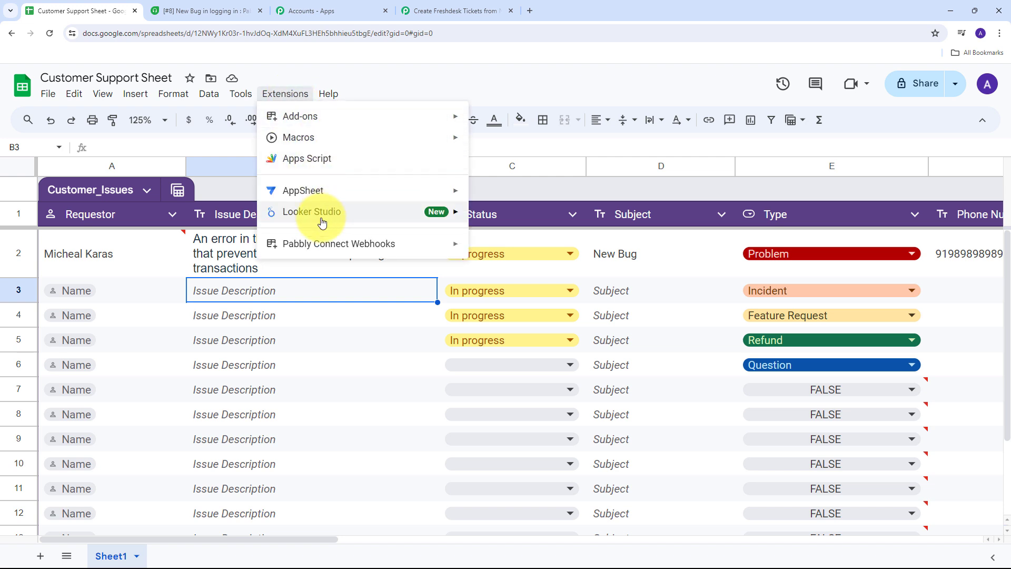
{"action": "mouse_move", "coordinate": [293, 238]}
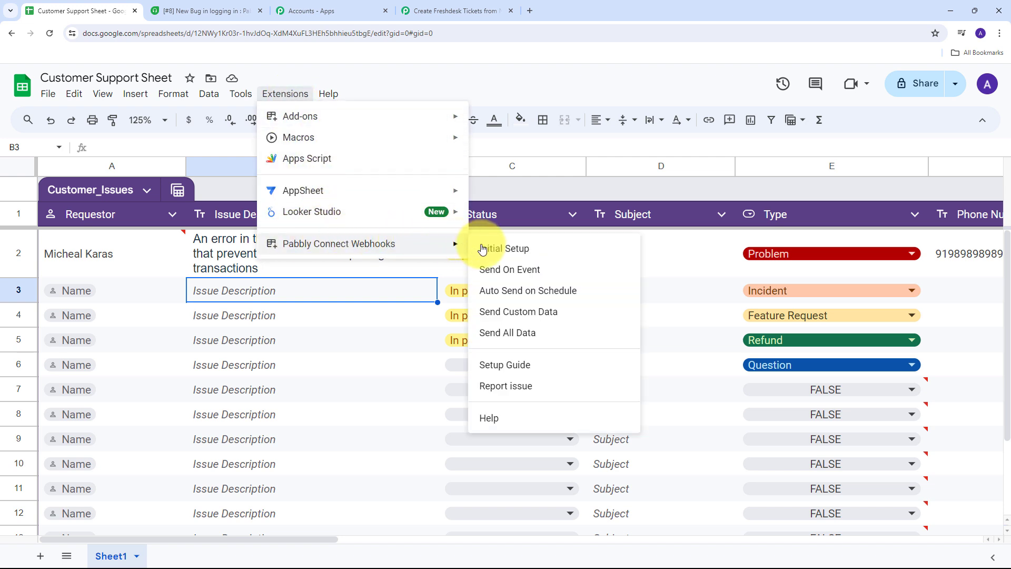
{"action": "left_click", "coordinate": [506, 274]}
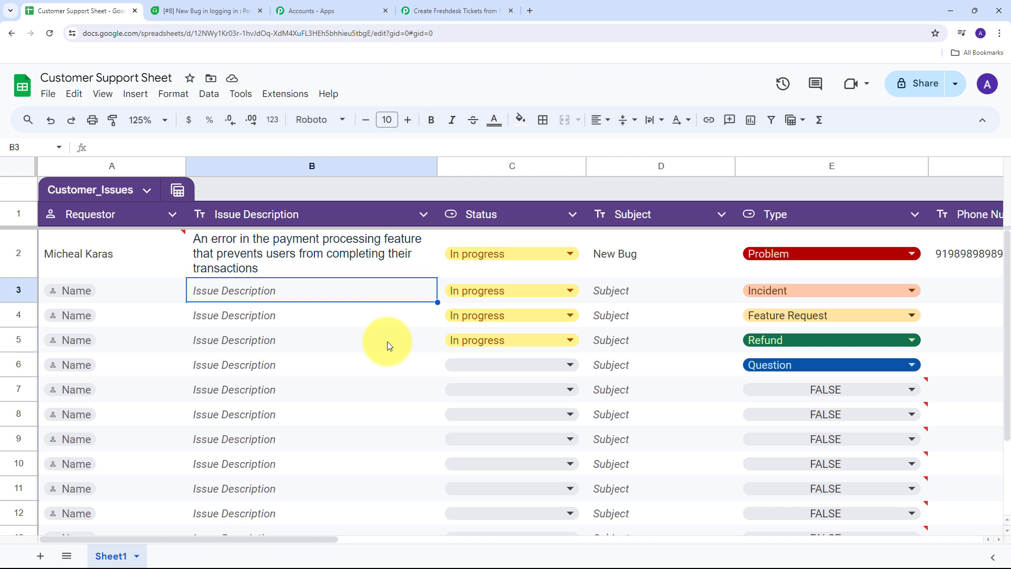
{"action": "left_click", "coordinate": [12, 290]}
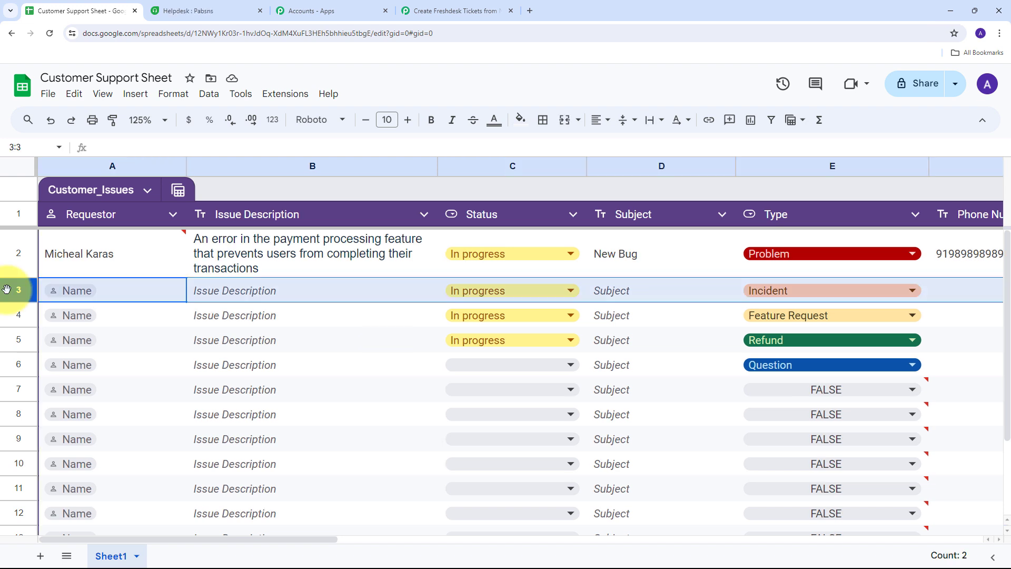
{"action": "left_click_drag", "start_coordinate": [157, 542], "coordinate": [136, 555]}
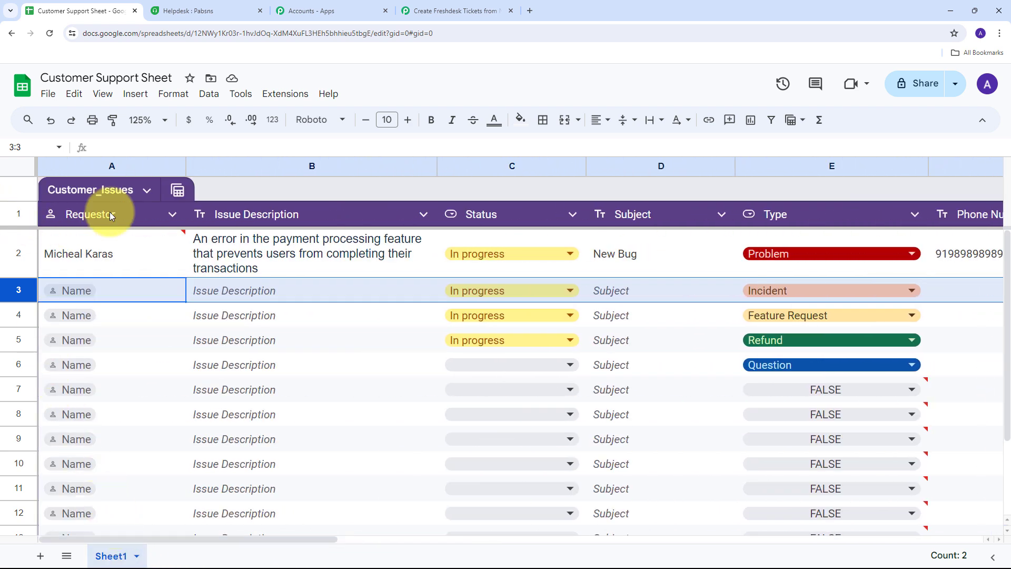
- Check the captured values in Pabbly: Type Problem, TriggerColumn G, Subject New Bug, Status In progress
{"action": "left_click", "coordinate": [450, 7]}
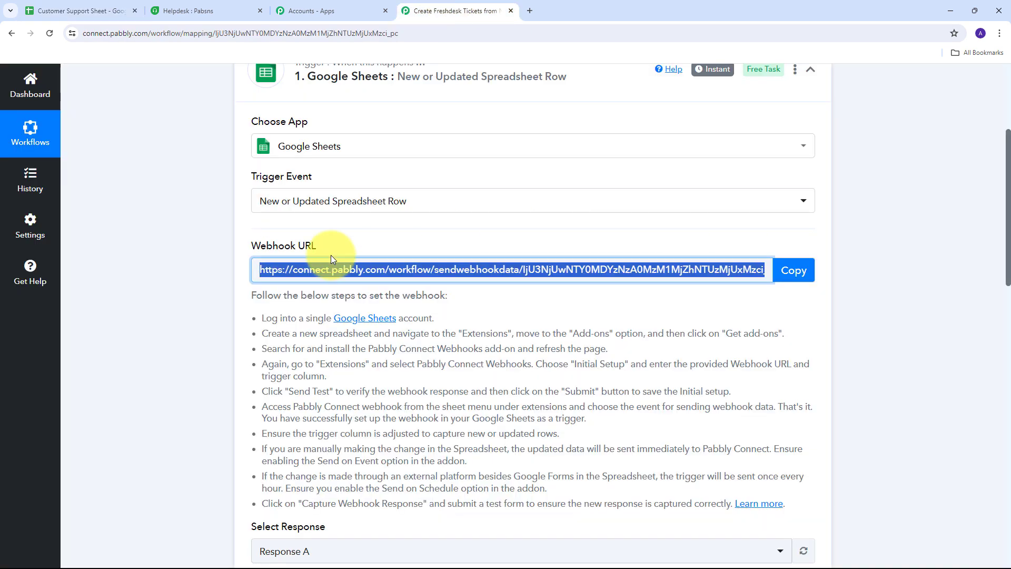
{"action": "scroll", "coordinate": [516, 221], "scroll_direction": "down", "scroll_amount": 9}
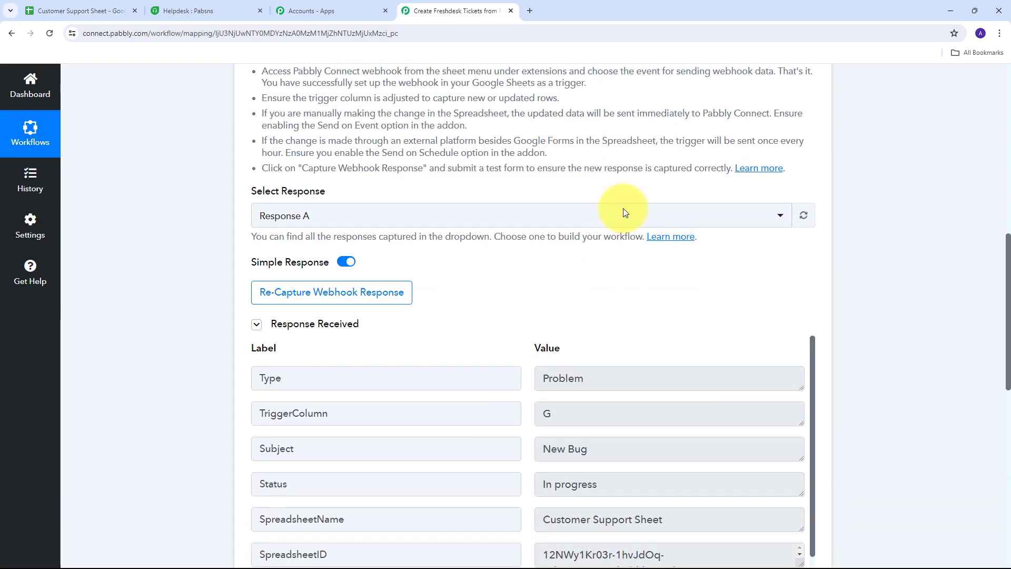
{"action": "scroll", "coordinate": [660, 207], "scroll_direction": "down", "scroll_amount": 1}
{"action": "scroll", "coordinate": [292, 320], "scroll_direction": "up", "scroll_amount": 1}
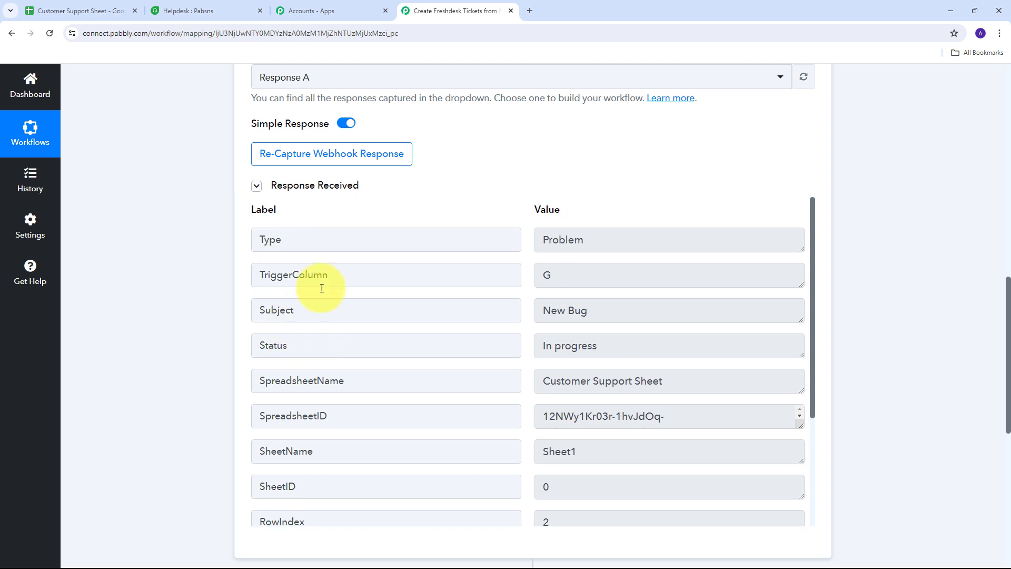
{"action": "left_click", "coordinate": [563, 239]}
{"action": "left_click", "coordinate": [496, 188]}
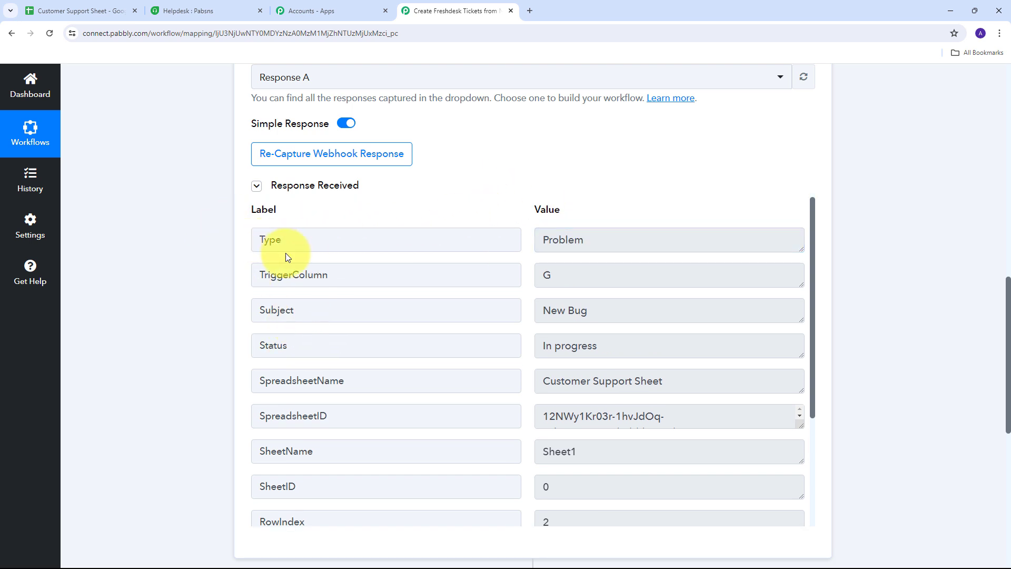
{"action": "double_click", "coordinate": [599, 241]}
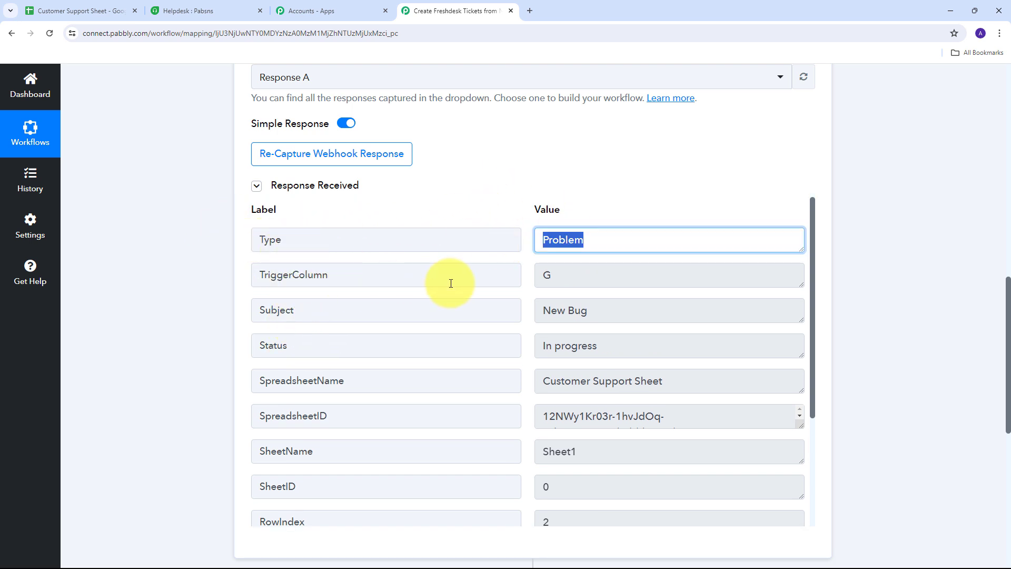
{"action": "double_click", "coordinate": [602, 273]}
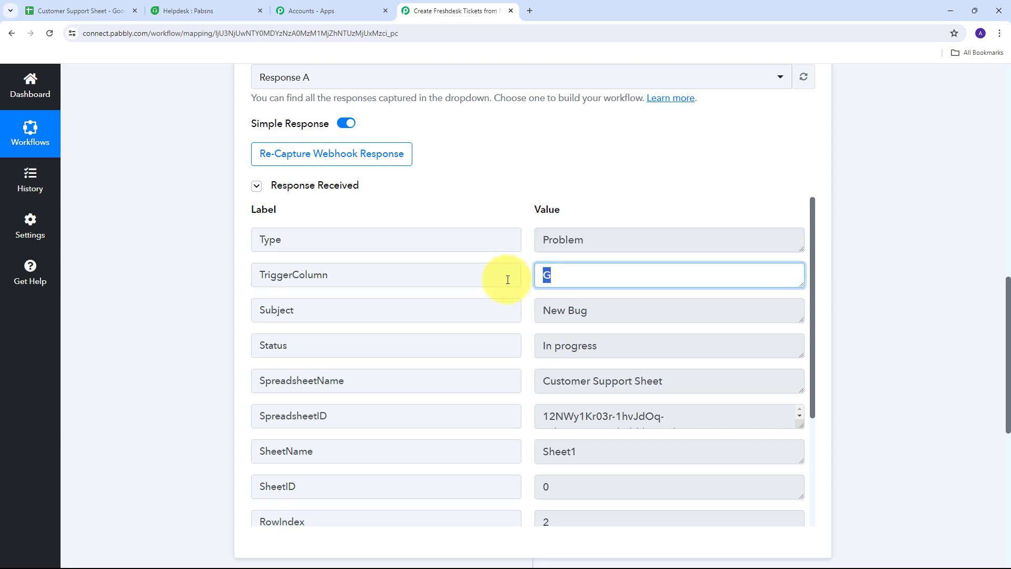
{"action": "double_click", "coordinate": [653, 315]}
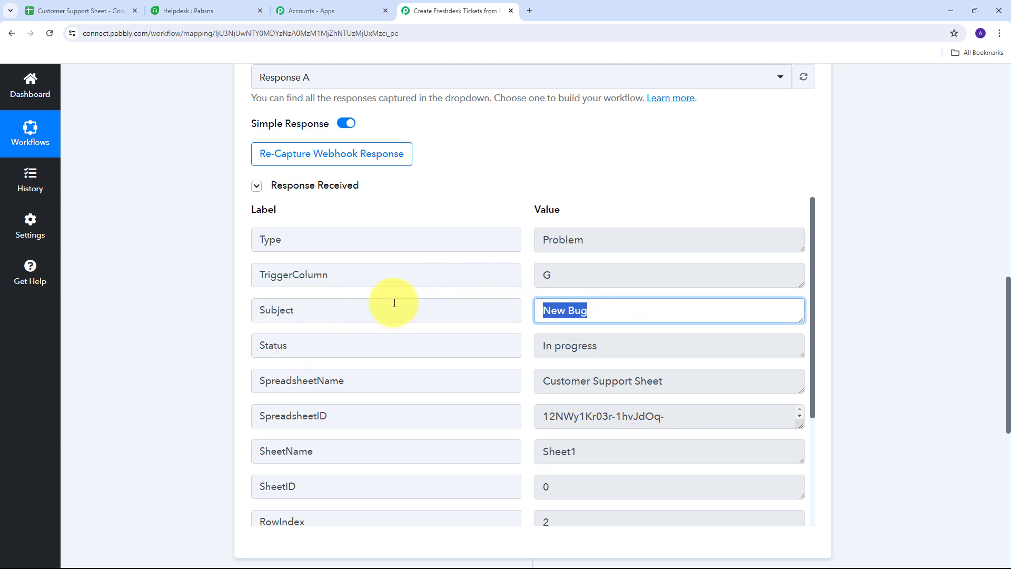
{"action": "double_click", "coordinate": [648, 346]}
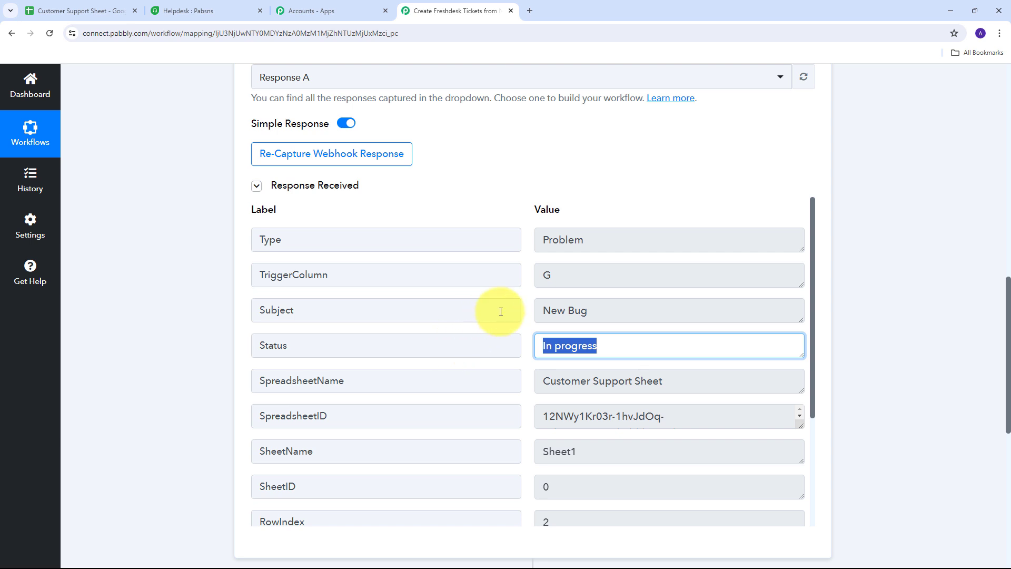
- Inspect the captured spreadsheet name and requester contact details, and enlarge the Issue Description box
{"action": "scroll", "coordinate": [377, 322], "scroll_direction": "down", "scroll_amount": 1}
{"action": "double_click", "coordinate": [745, 332]}
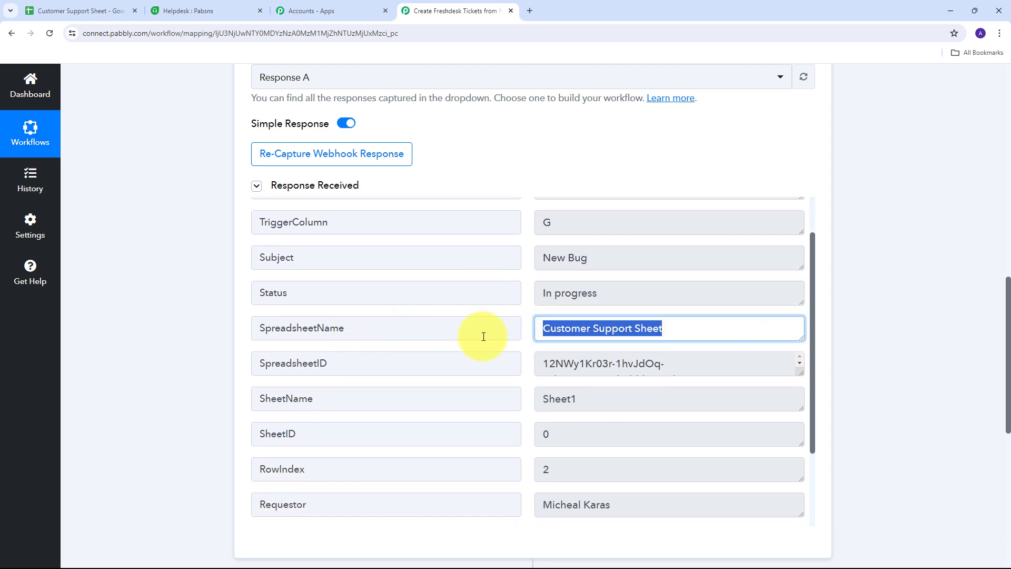
{"action": "scroll", "coordinate": [657, 323], "scroll_direction": "down", "scroll_amount": 2}
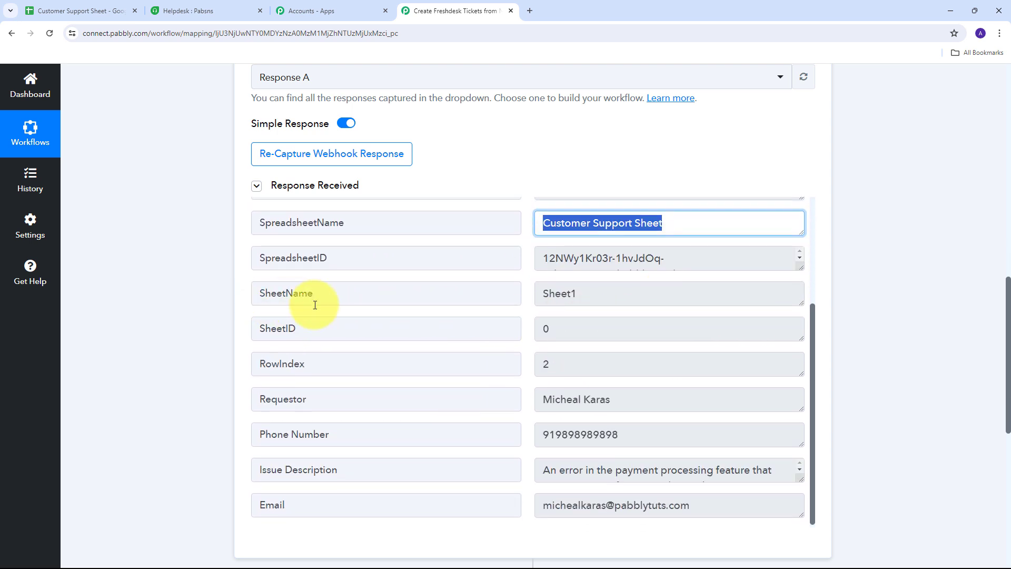
{"action": "left_click", "coordinate": [640, 400]}
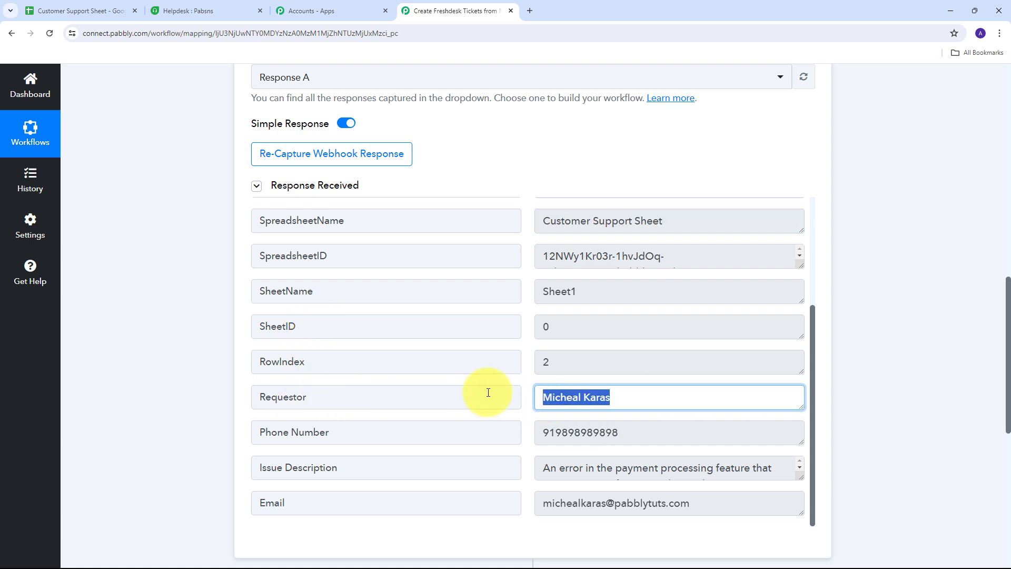
{"action": "scroll", "coordinate": [448, 356], "scroll_direction": "down", "scroll_amount": 2}
{"action": "left_click", "coordinate": [722, 334]}
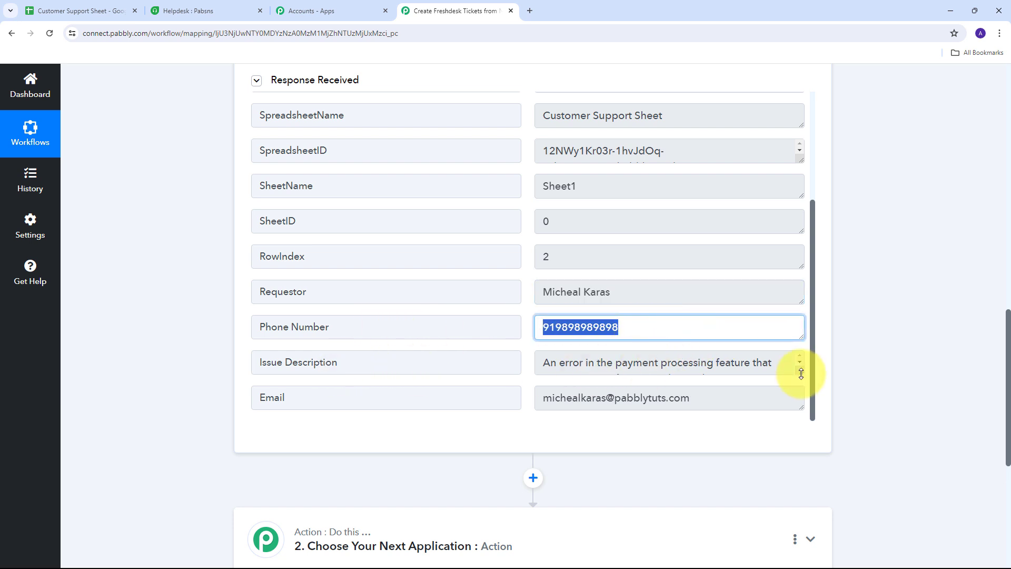
{"action": "left_click_drag", "start_coordinate": [801, 374], "coordinate": [803, 405]}
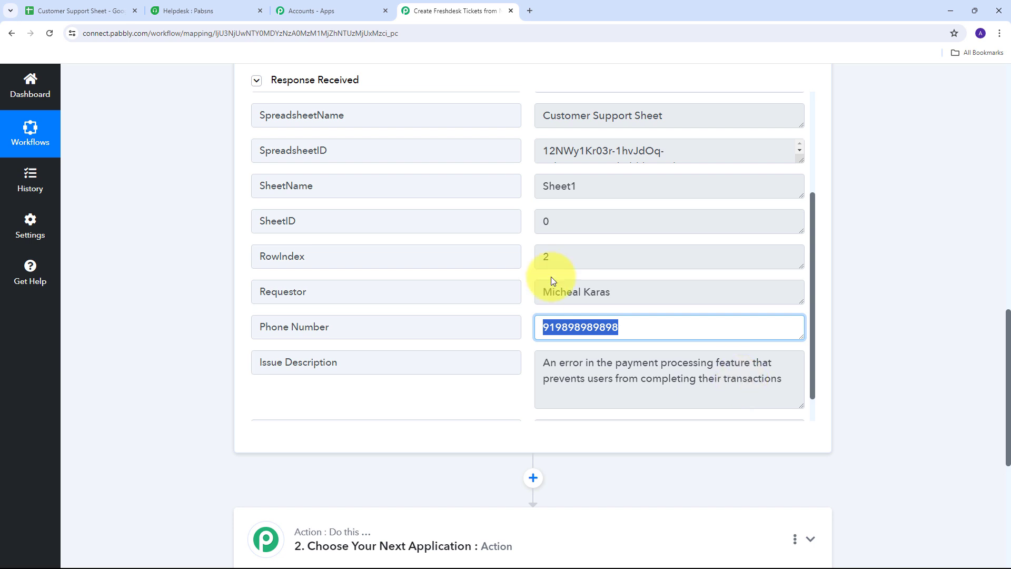
{"action": "key", "text": "Tab"}
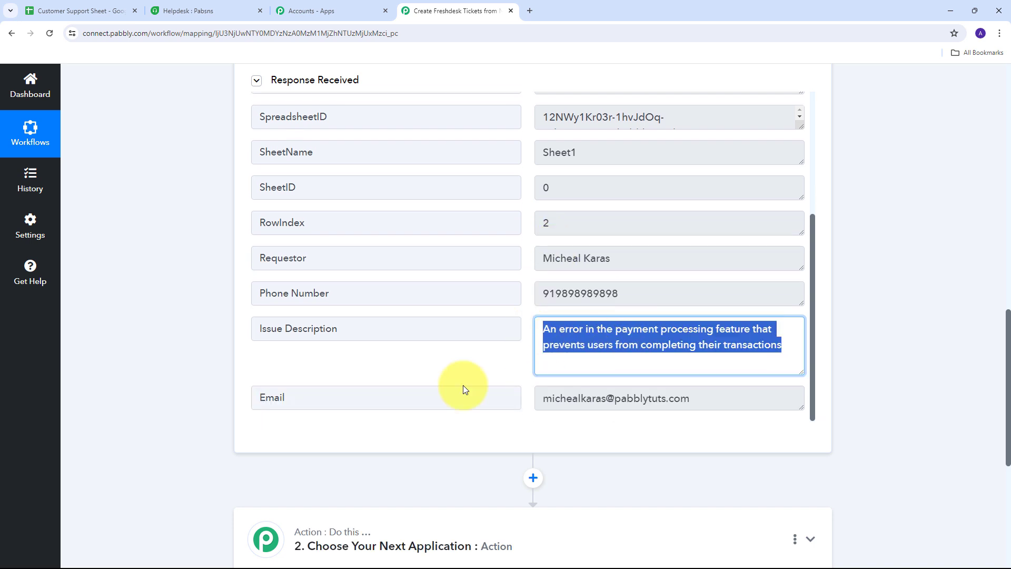
{"action": "left_click_drag", "start_coordinate": [720, 402], "coordinate": [530, 420]}
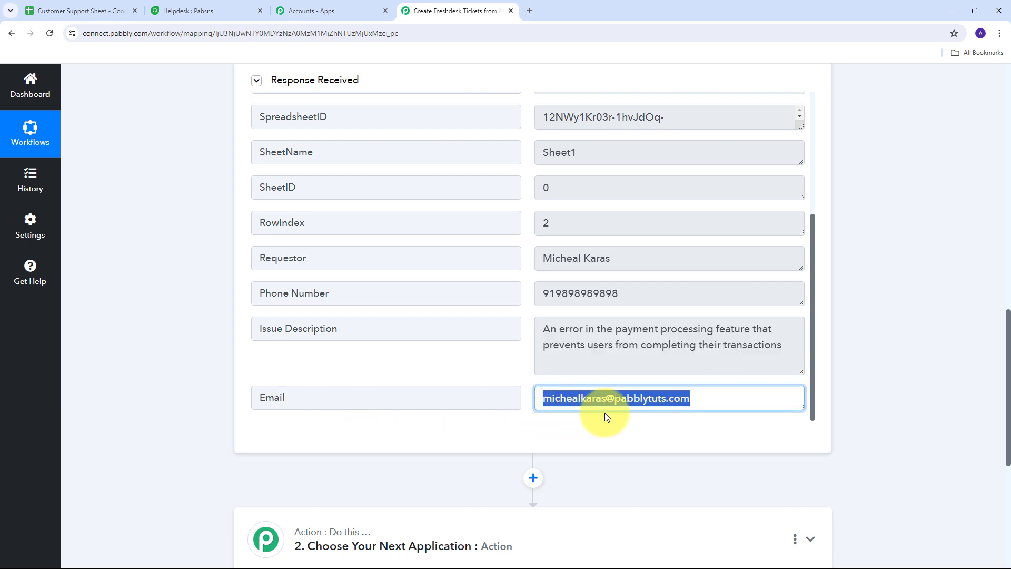
{"action": "left_click", "coordinate": [546, 424]}
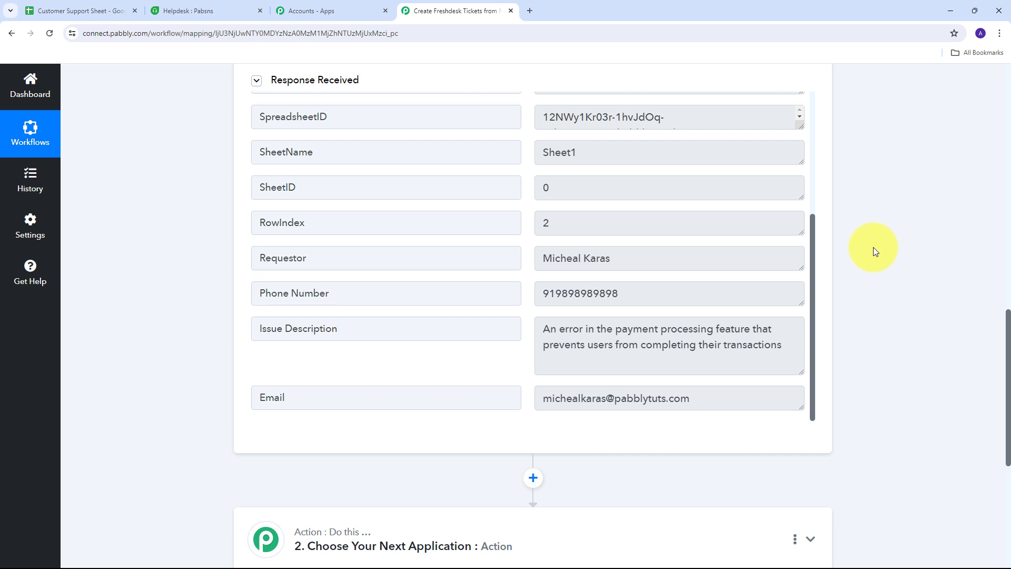
{"action": "scroll", "coordinate": [874, 247], "scroll_direction": "down", "scroll_amount": 4}
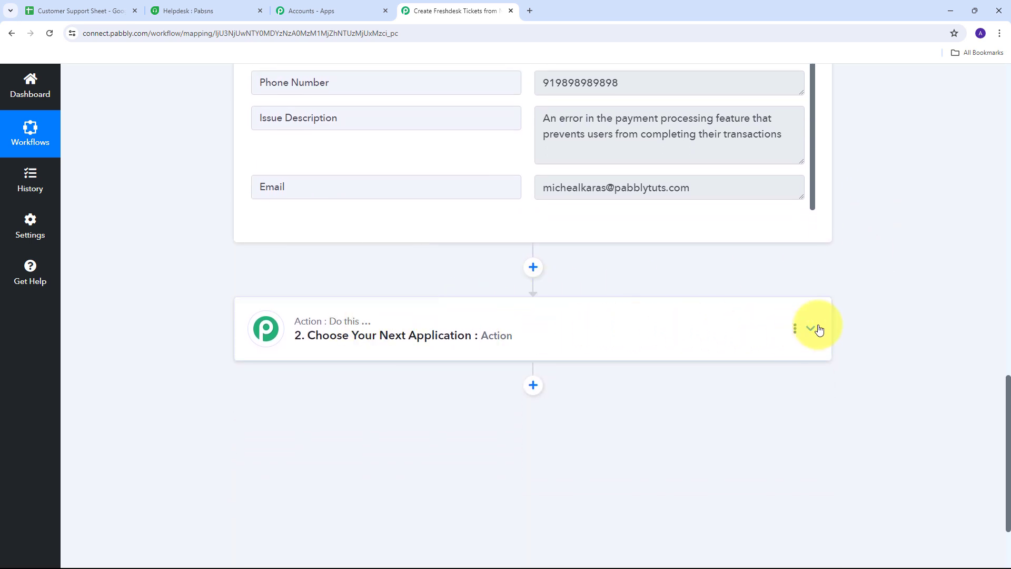
- Set the action step's app to Freshdesk with the Create Ticket action event
{"action": "left_click", "coordinate": [810, 328]}
{"action": "left_click", "coordinate": [275, 295]}
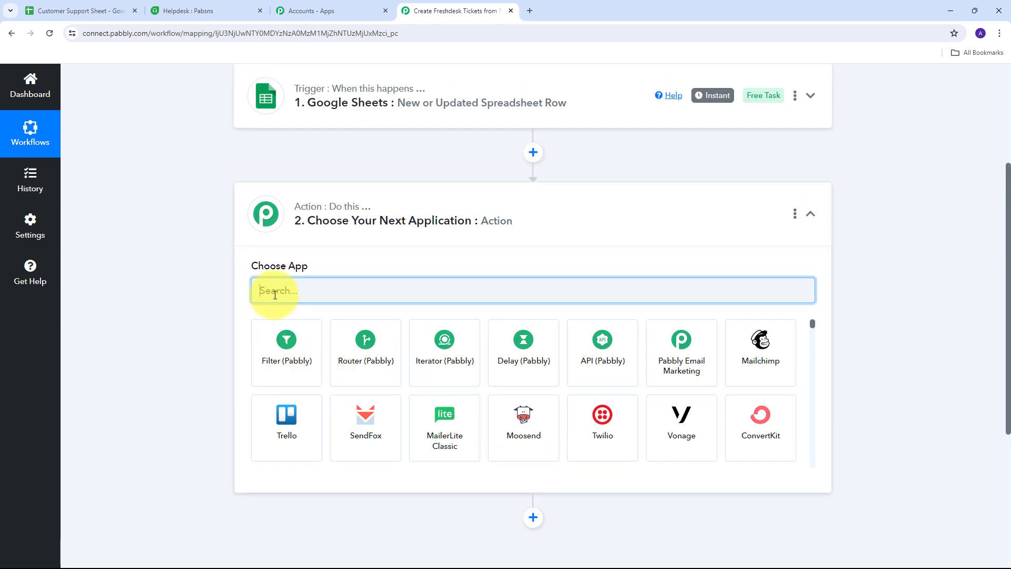
{"action": "type", "text": "Freshdesk"}
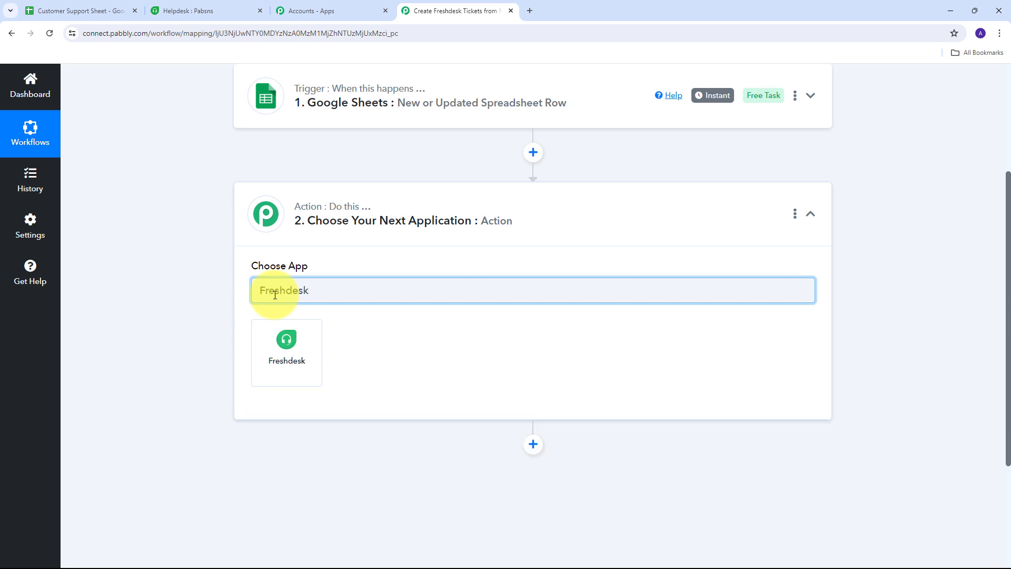
{"action": "left_click", "coordinate": [294, 356]}
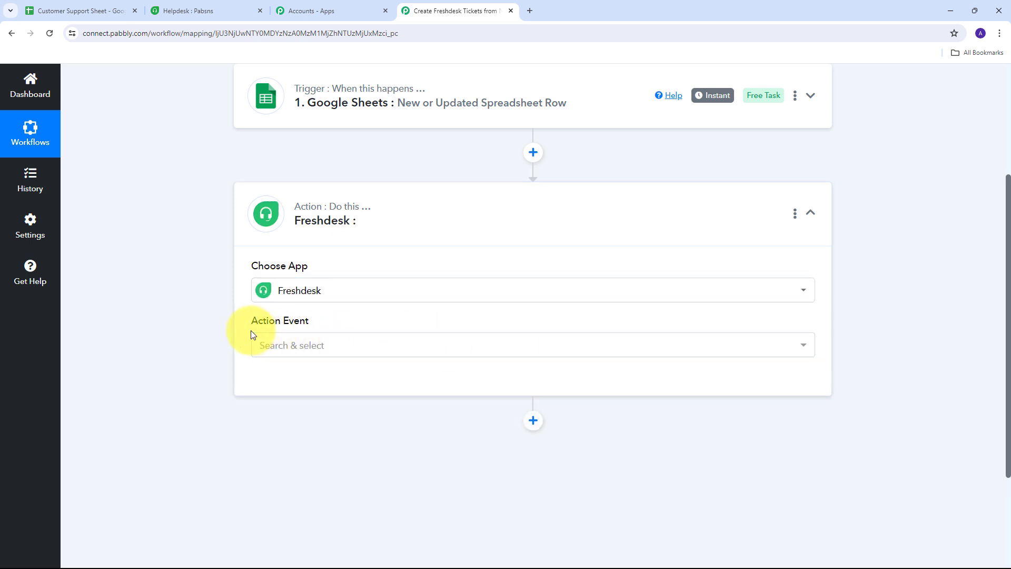
{"action": "left_click", "coordinate": [789, 349]}
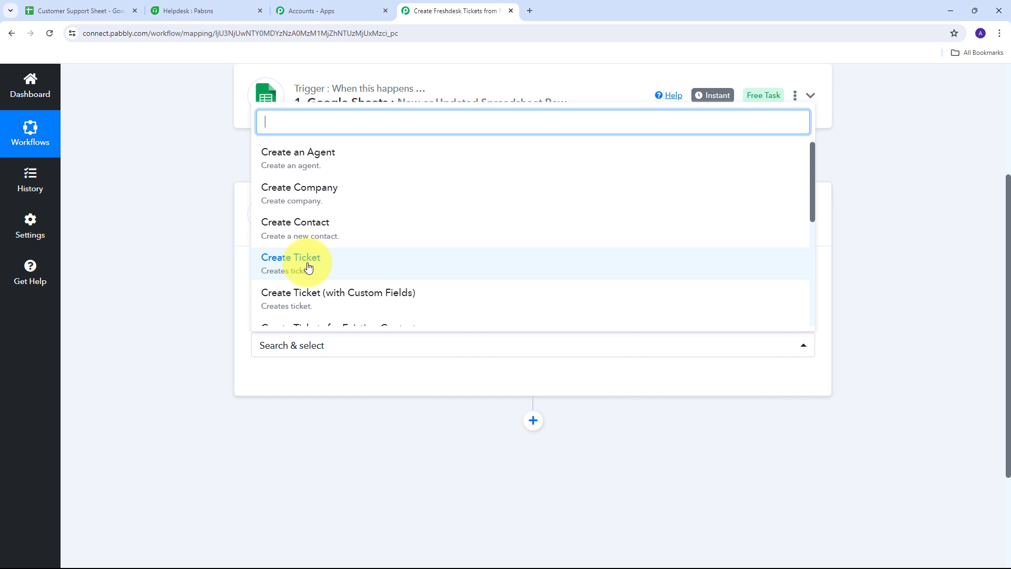
{"action": "left_click", "coordinate": [309, 267]}
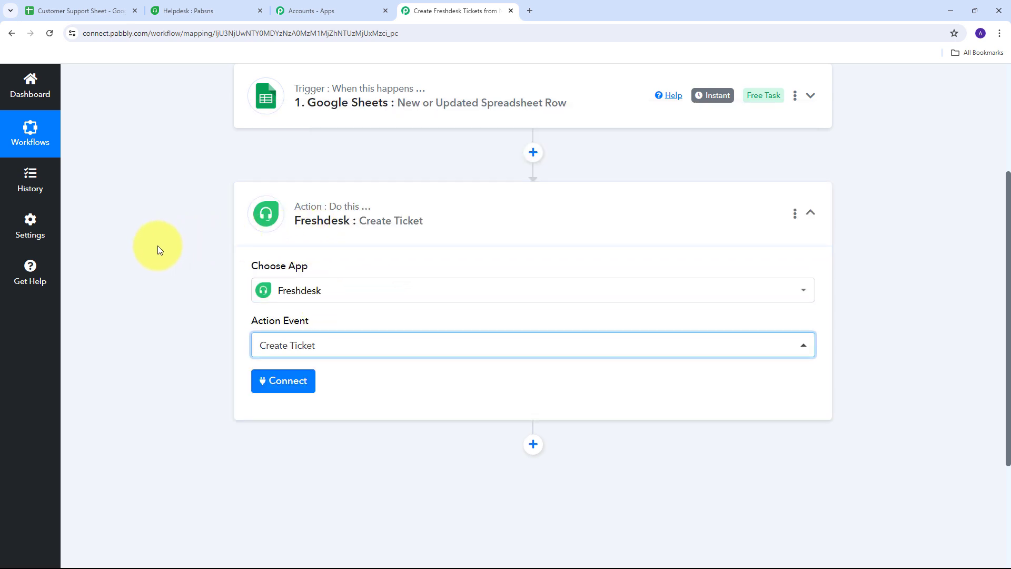
- Add a new Freshdesk connection named Freshdesk #5, then bring up the Freshdesk ticket list
{"action": "left_click", "coordinate": [290, 383]}
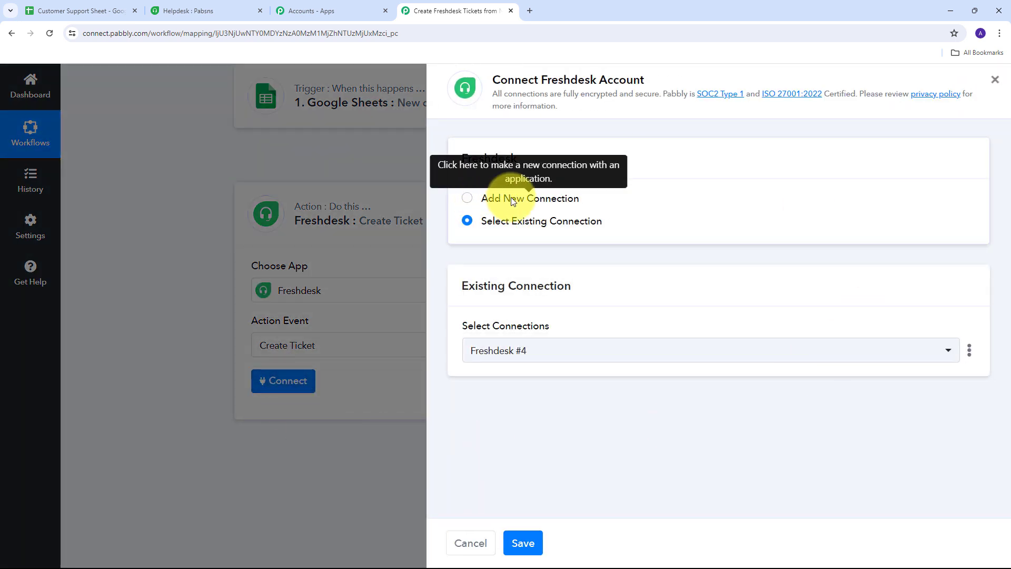
{"action": "left_click", "coordinate": [510, 199]}
{"action": "scroll", "coordinate": [545, 179], "scroll_direction": "down", "scroll_amount": 1}
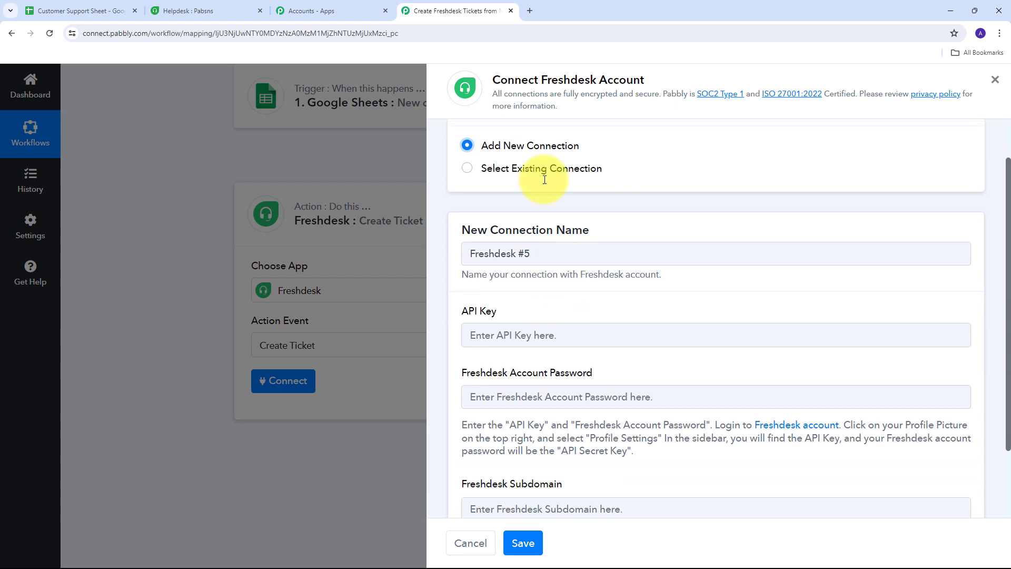
{"action": "scroll", "coordinate": [569, 271], "scroll_direction": "down", "scroll_amount": 1}
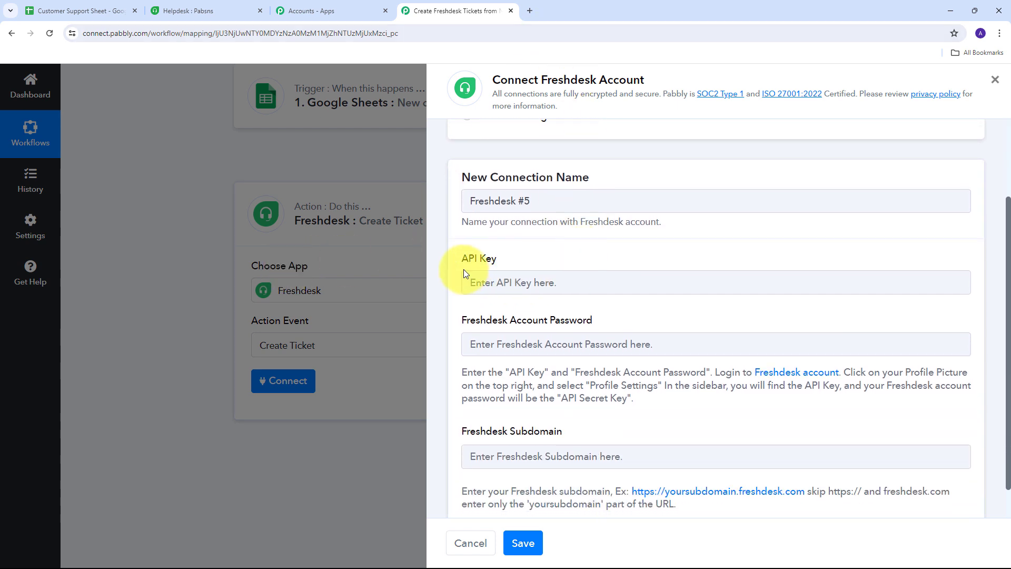
{"action": "scroll", "coordinate": [466, 273], "scroll_direction": "down", "scroll_amount": 1}
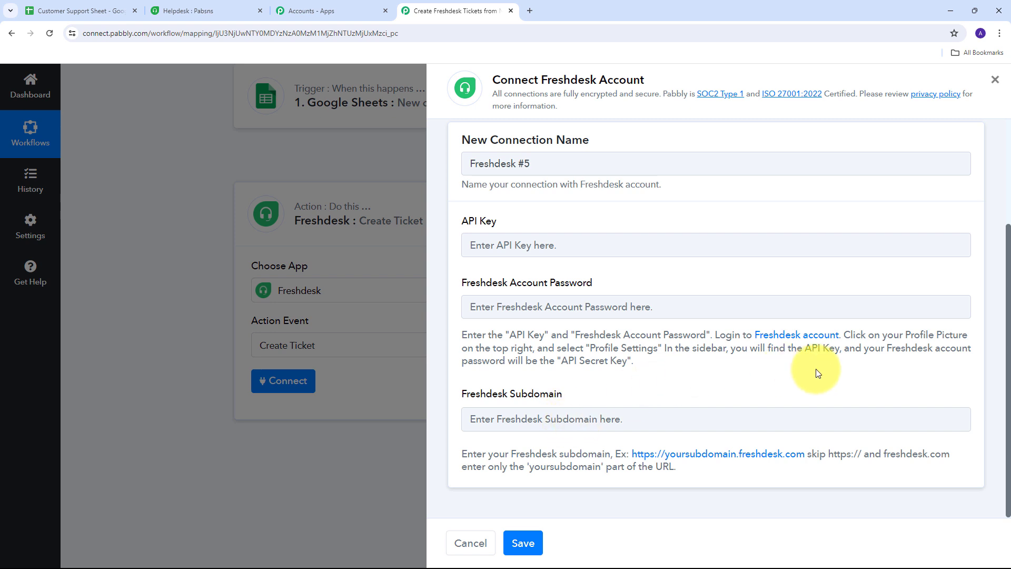
{"action": "left_click", "coordinate": [212, 8]}
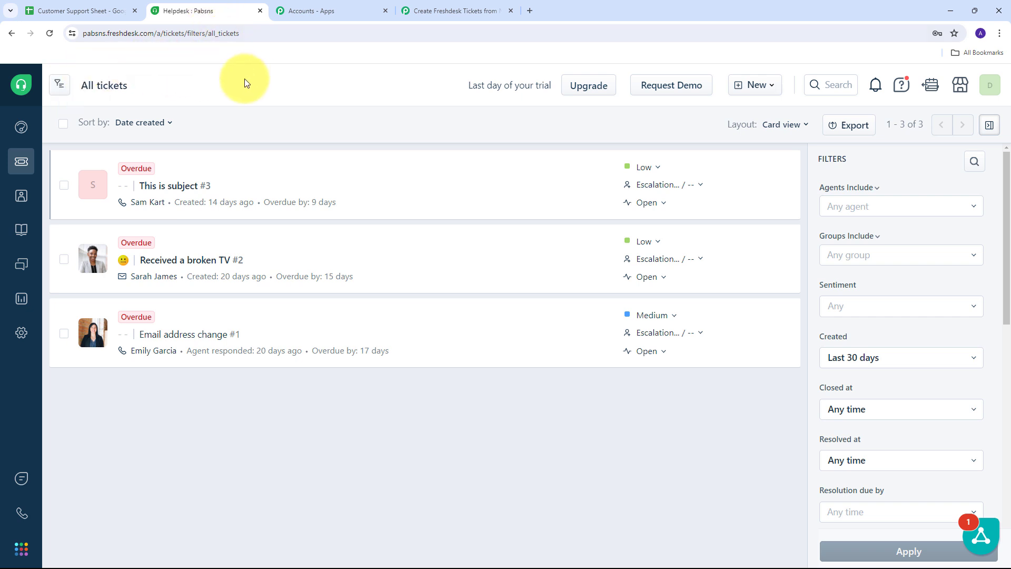
- Select the helpdesk subdomain in the Freshdesk web address for copying
{"action": "double_click", "coordinate": [246, 34]}
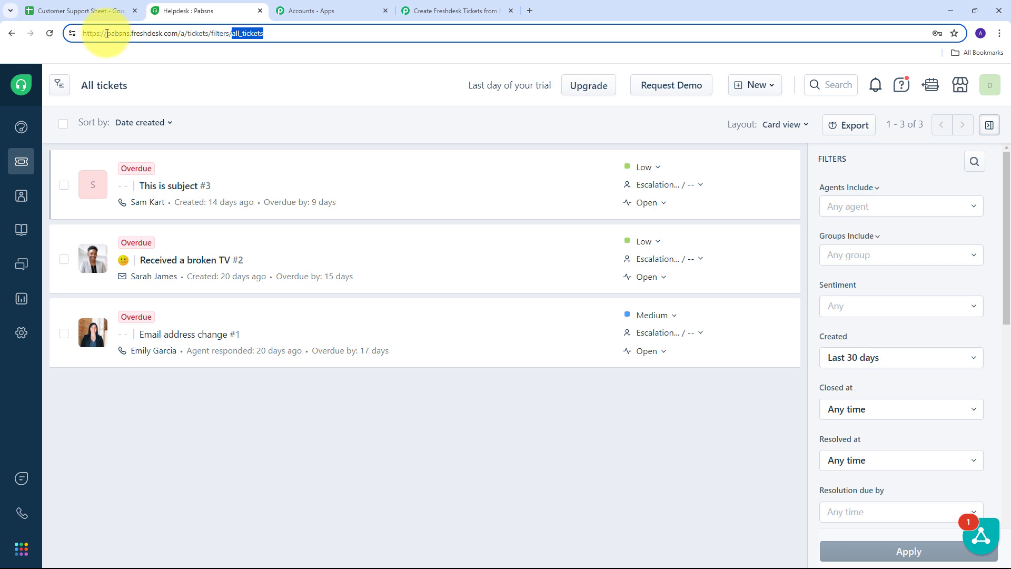
{"action": "left_click_drag", "start_coordinate": [107, 33], "coordinate": [131, 34]}
{"action": "key", "text": "ctrl+c"}
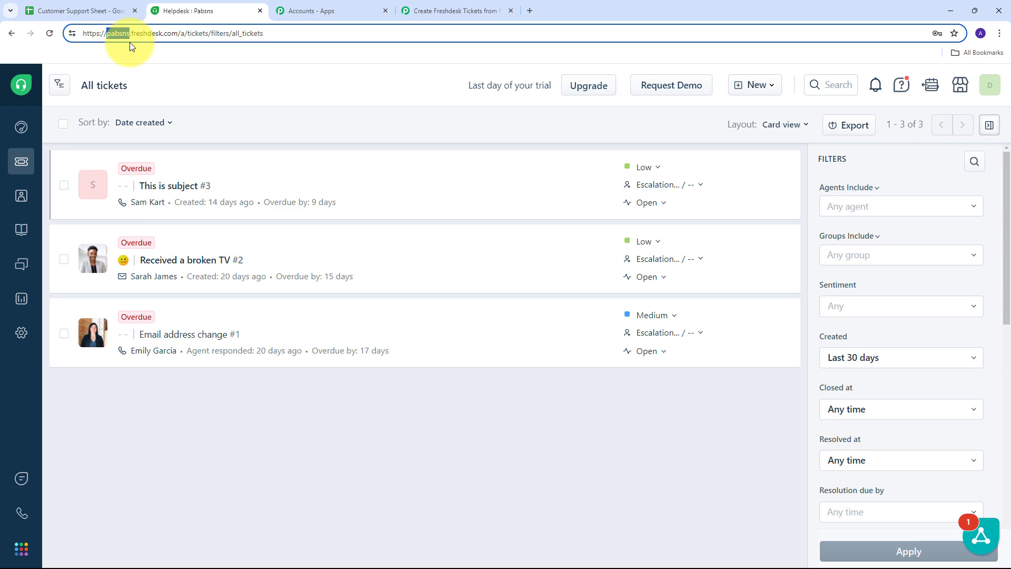
- Paste the subdomain pabsns into the Freshdesk Subdomain field, then return to the helpdesk
{"action": "left_click", "coordinate": [444, 11]}
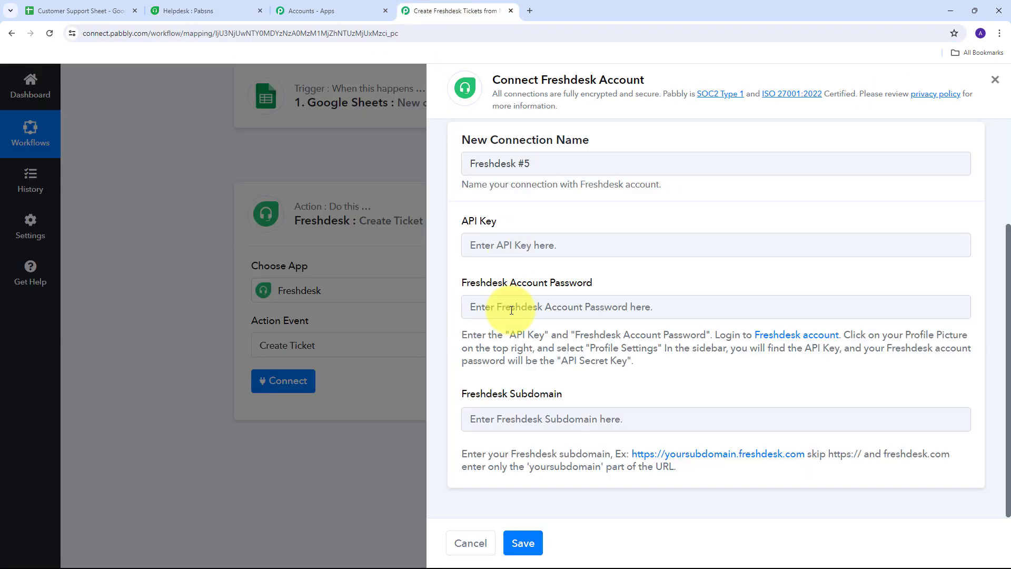
{"action": "left_click", "coordinate": [497, 418]}
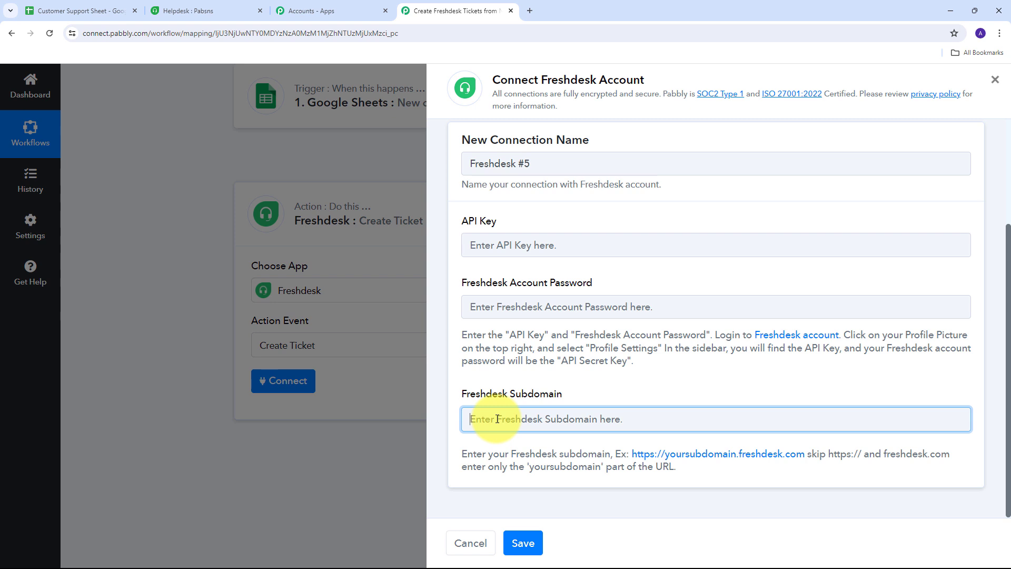
{"action": "key", "text": "ctrl+v"}
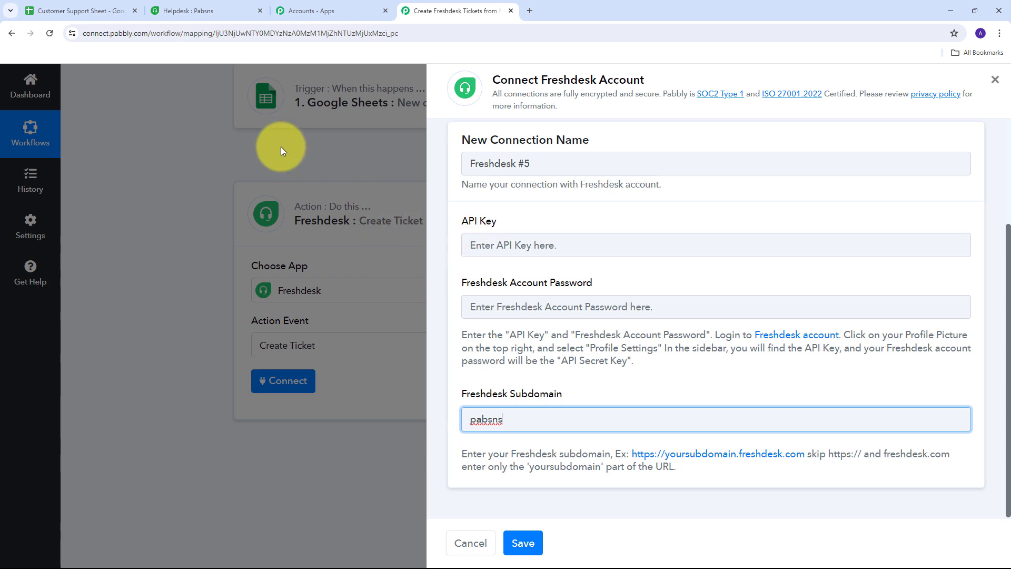
{"action": "left_click", "coordinate": [191, 11]}
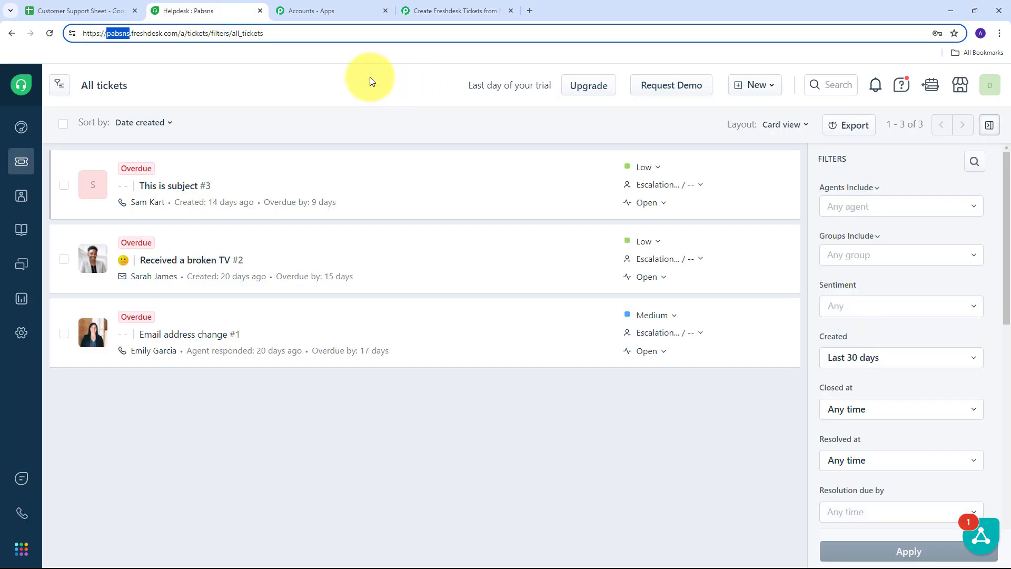
- Reveal and select the API key in Freshdesk Profile settings, ready for Pabbly's API Key field
{"action": "left_click", "coordinate": [990, 92]}
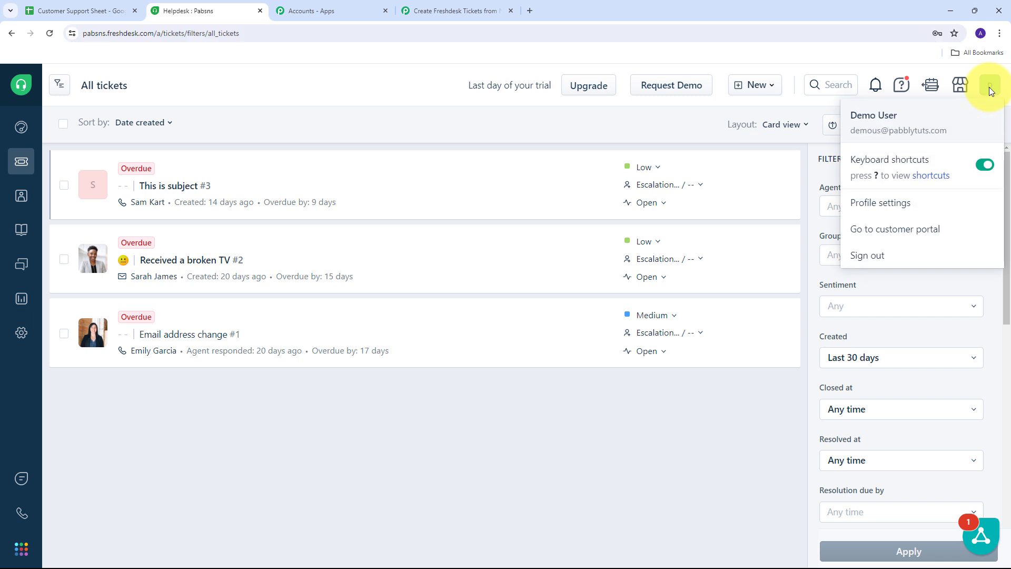
{"action": "left_click", "coordinate": [887, 210]}
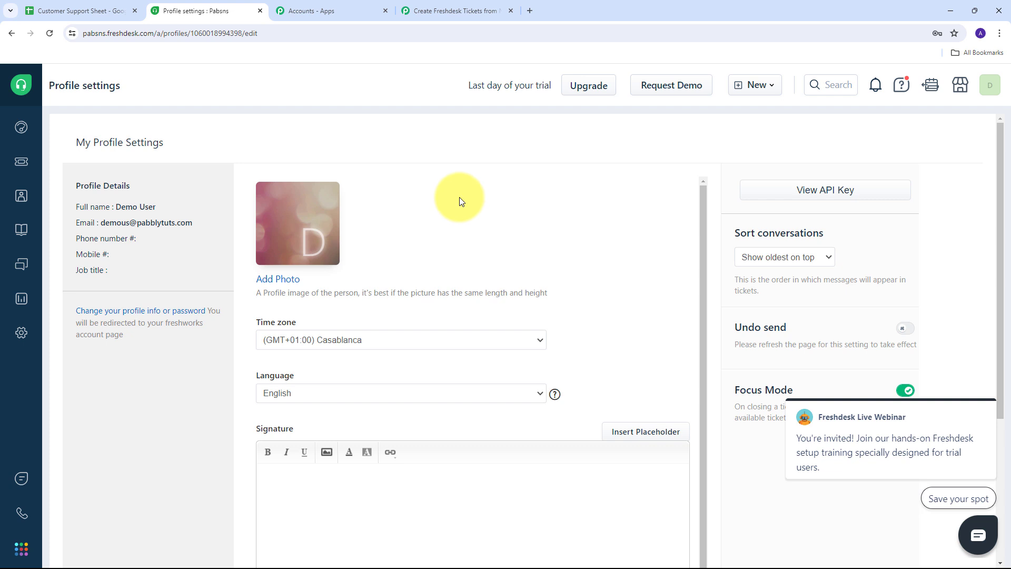
{"action": "left_click", "coordinate": [836, 198]}
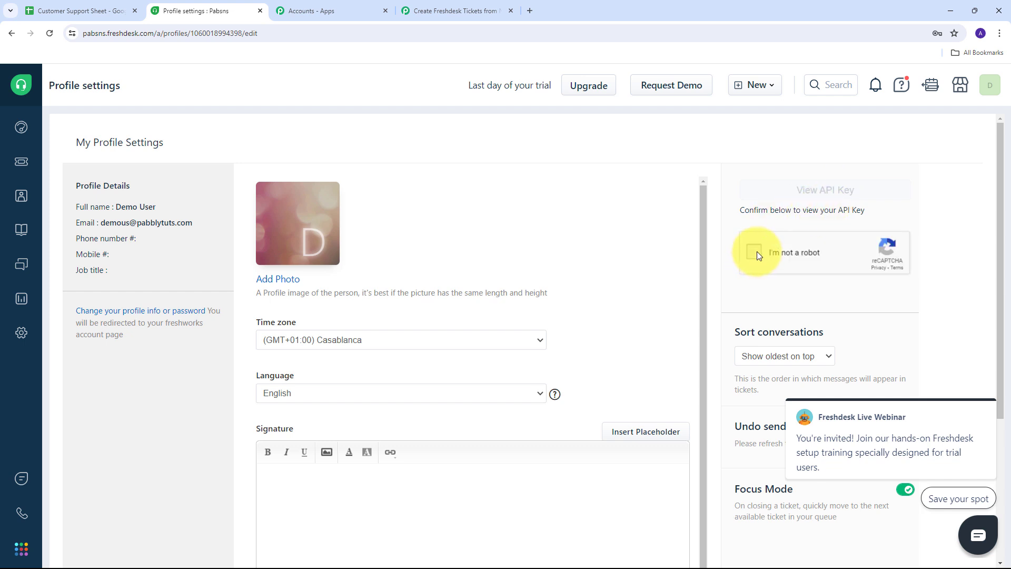
{"action": "left_click", "coordinate": [757, 253]}
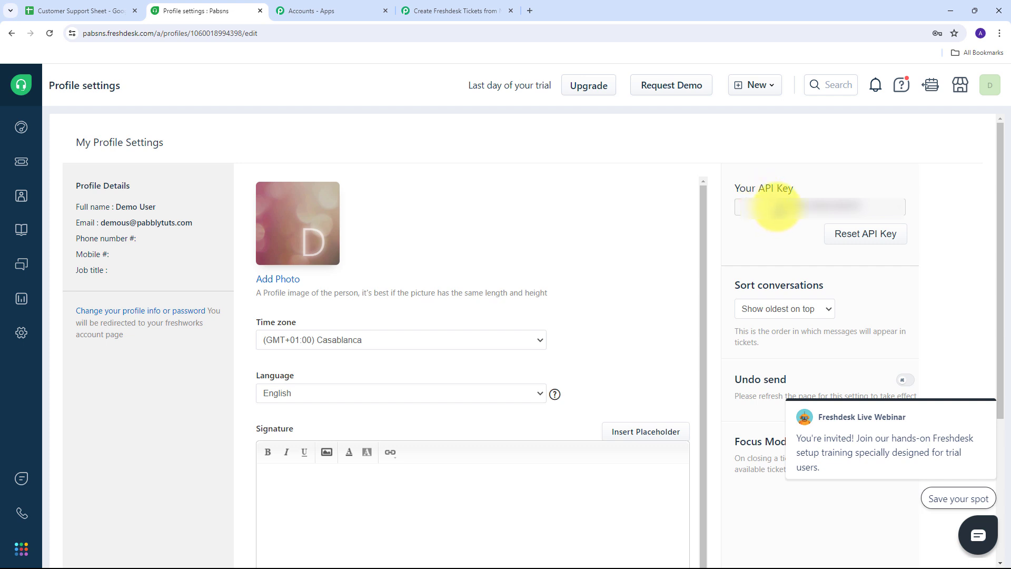
{"action": "left_click_drag", "start_coordinate": [777, 209], "coordinate": [862, 206]}
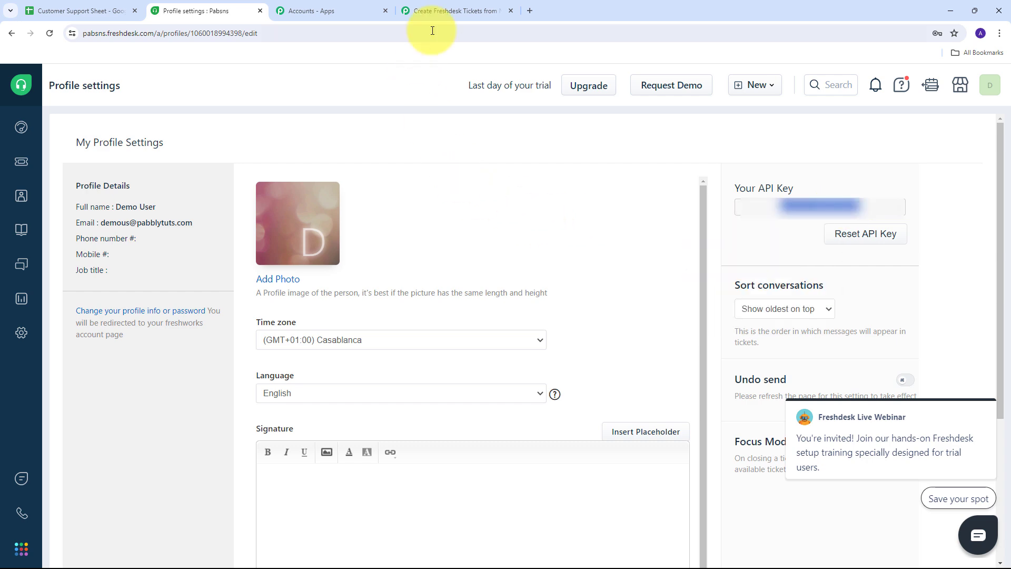
{"action": "left_click", "coordinate": [454, 11]}
{"action": "left_click", "coordinate": [499, 244]}
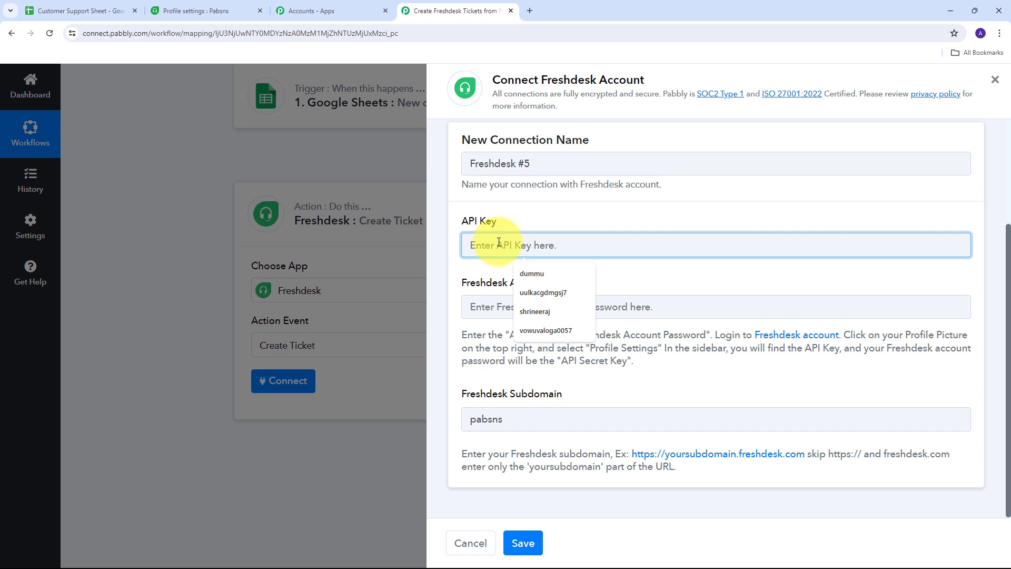
- Enter the API key and the account password, then save the Freshdesk #5 connection
{"action": "key", "text": "ctrl+v"}
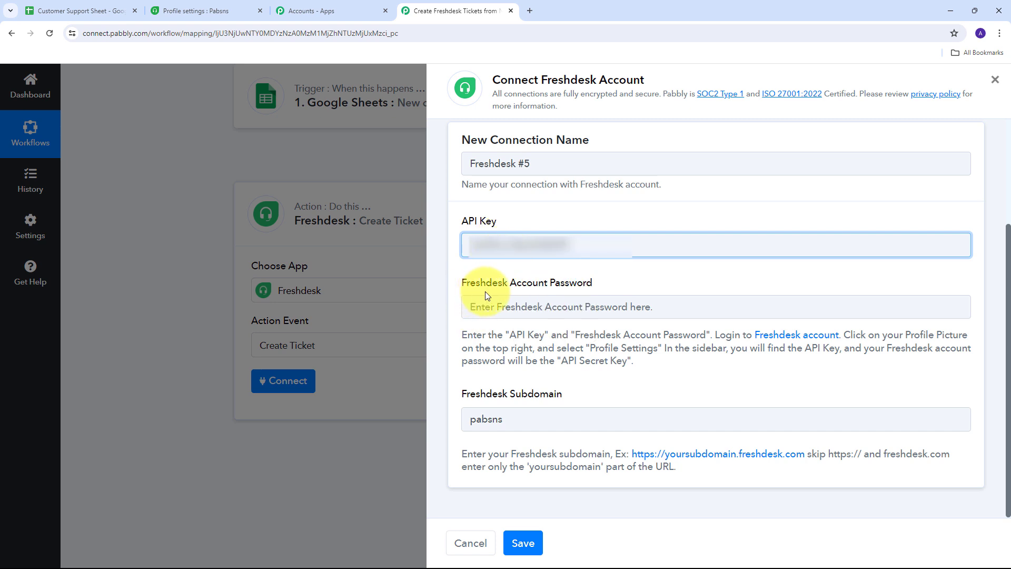
{"action": "left_click", "coordinate": [522, 307]}
{"action": "key", "text": "ctrl+v"}
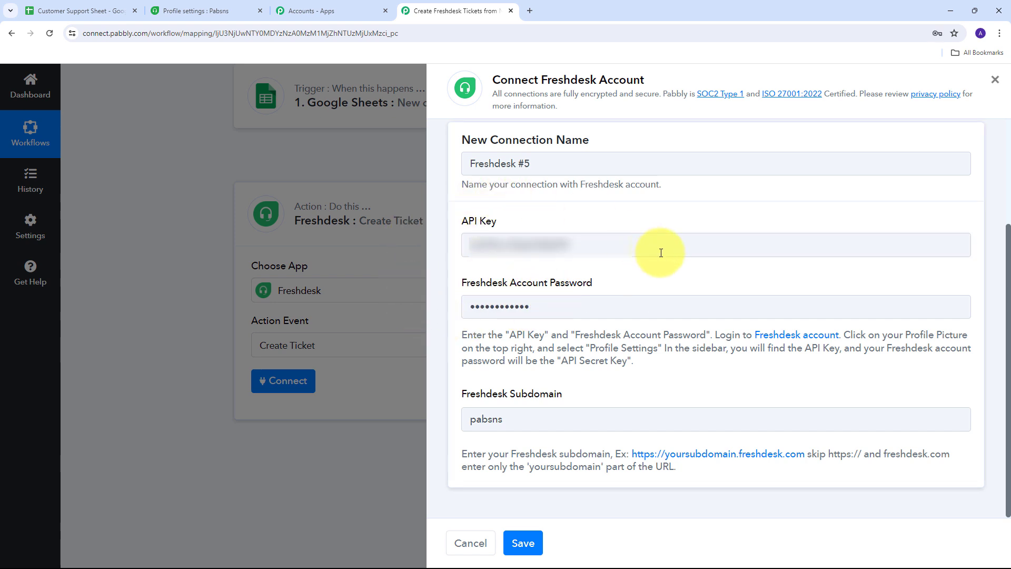
{"action": "left_click", "coordinate": [529, 544]}
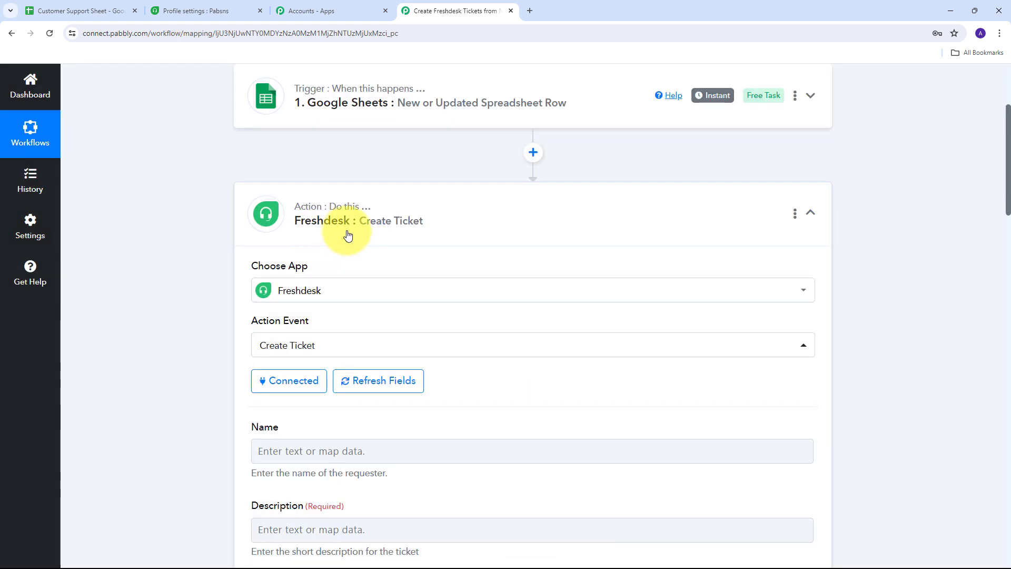
{"action": "scroll", "coordinate": [205, 226], "scroll_direction": "down", "scroll_amount": 5}
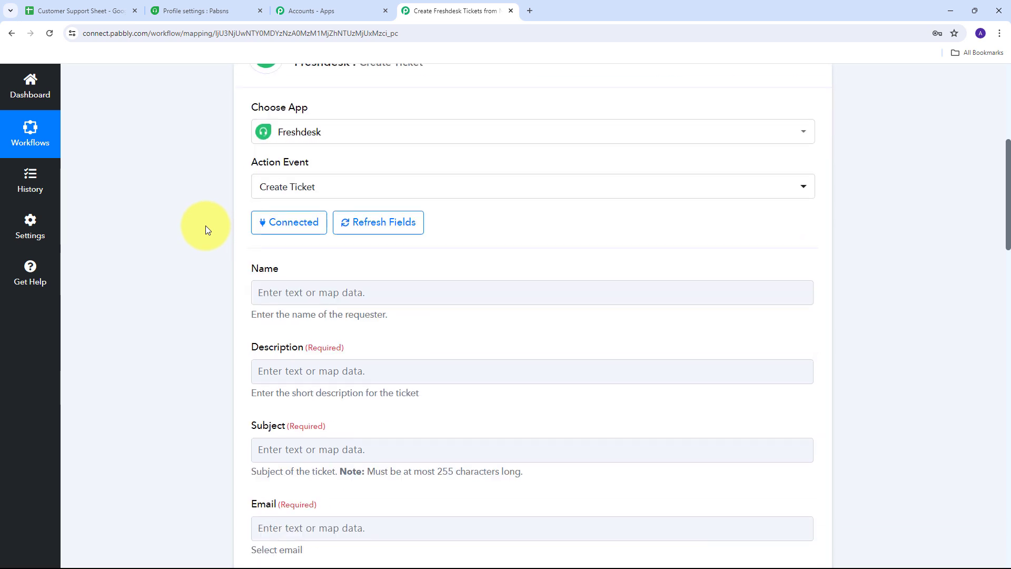
{"action": "scroll", "coordinate": [206, 226], "scroll_direction": "up", "scroll_amount": 3}
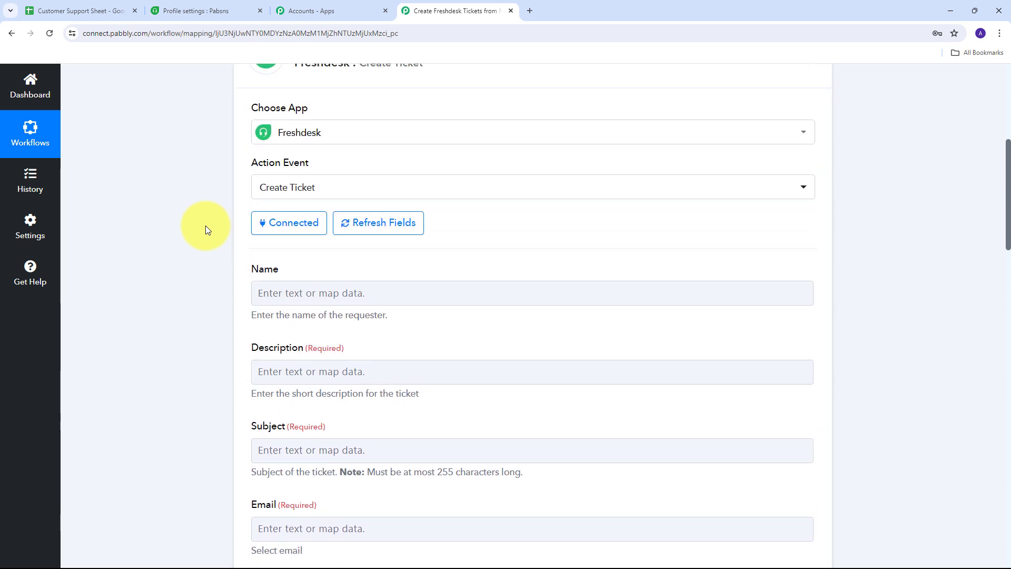
{"action": "scroll", "coordinate": [206, 226], "scroll_direction": "down", "scroll_amount": 2}
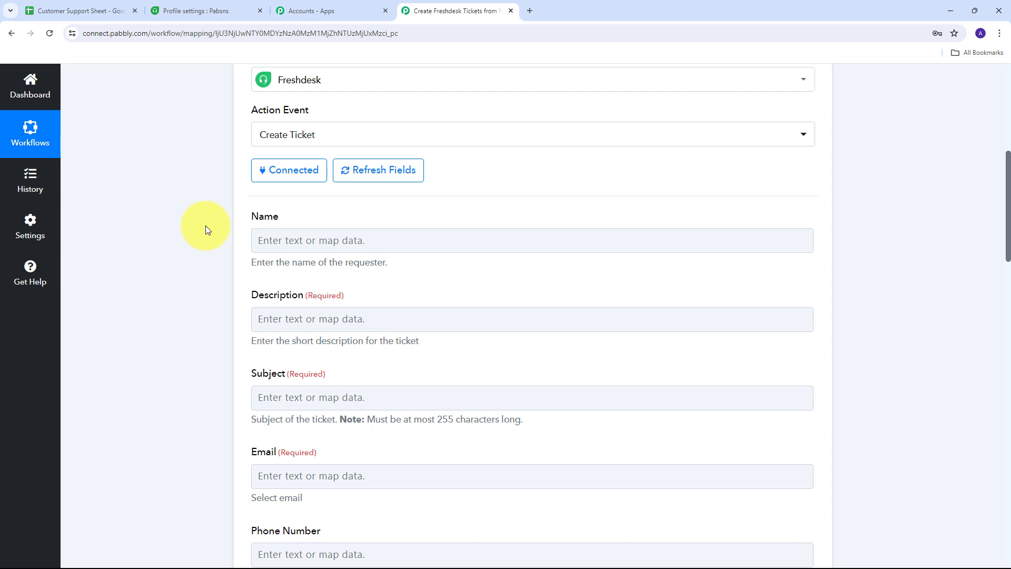
{"action": "scroll", "coordinate": [207, 298], "scroll_direction": "down", "scroll_amount": 2}
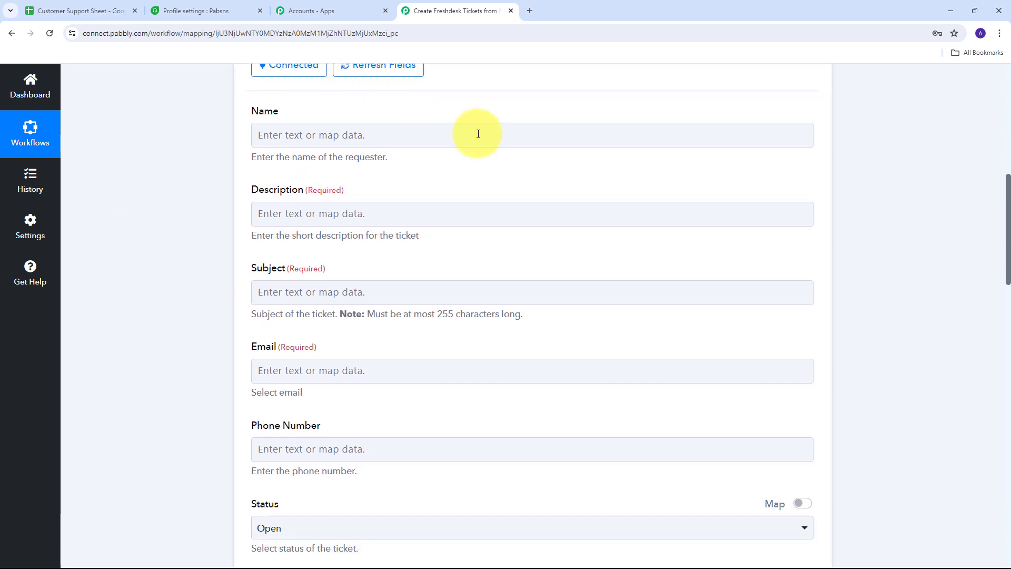
{"action": "scroll", "coordinate": [217, 375], "scroll_direction": "down", "scroll_amount": 1}
{"action": "scroll", "coordinate": [159, 337], "scroll_direction": "up", "scroll_amount": 3}
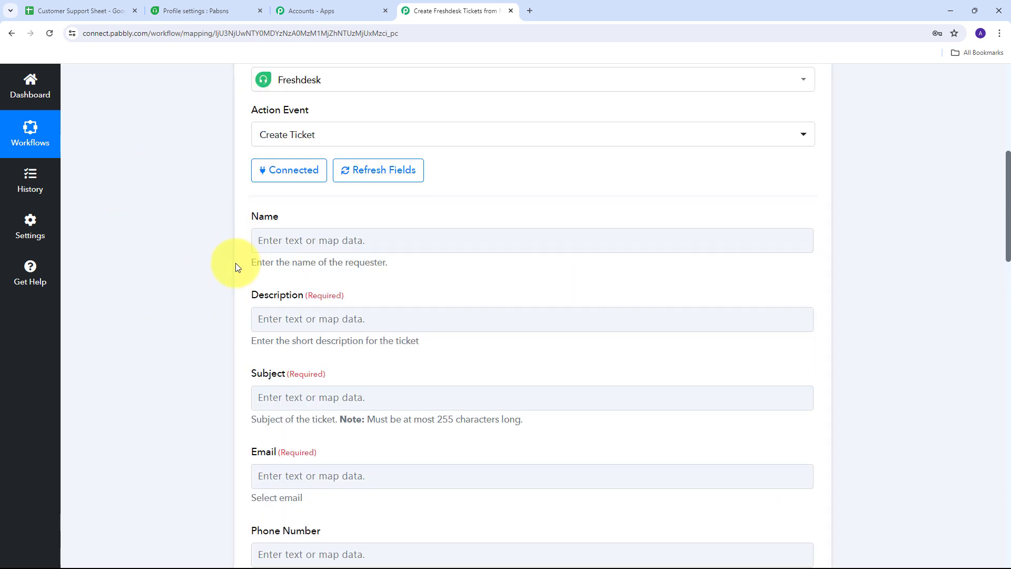
{"action": "left_click", "coordinate": [287, 238]}
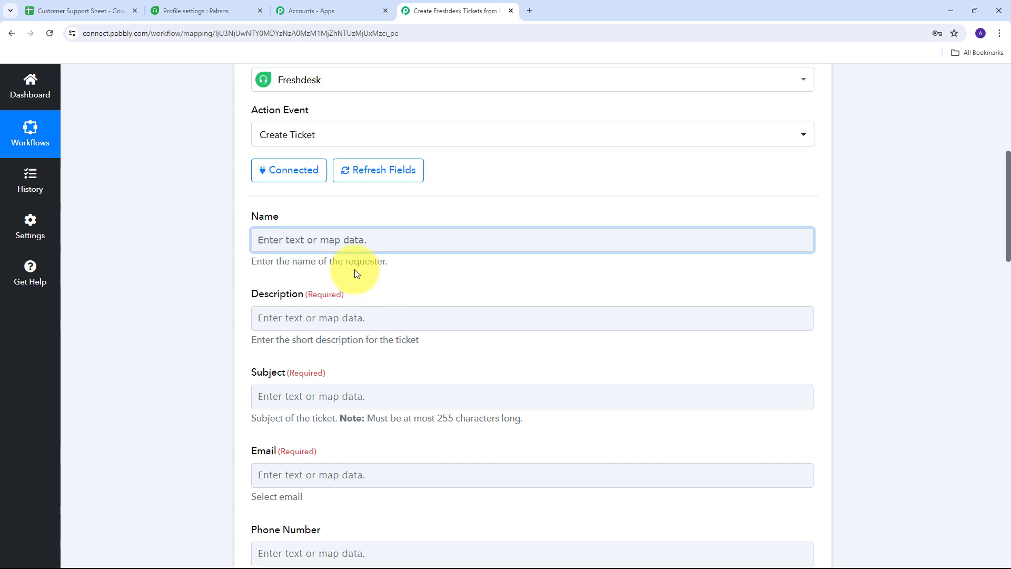
- Map the sheet's Requestor value into the ticket Name field
{"action": "left_click", "coordinate": [279, 236]}
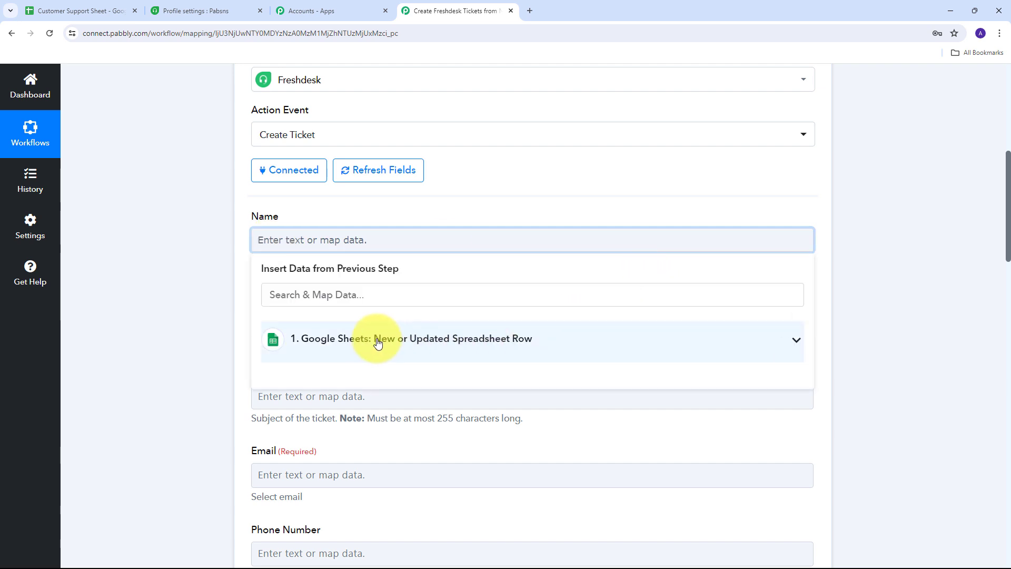
{"action": "left_click", "coordinate": [601, 350]}
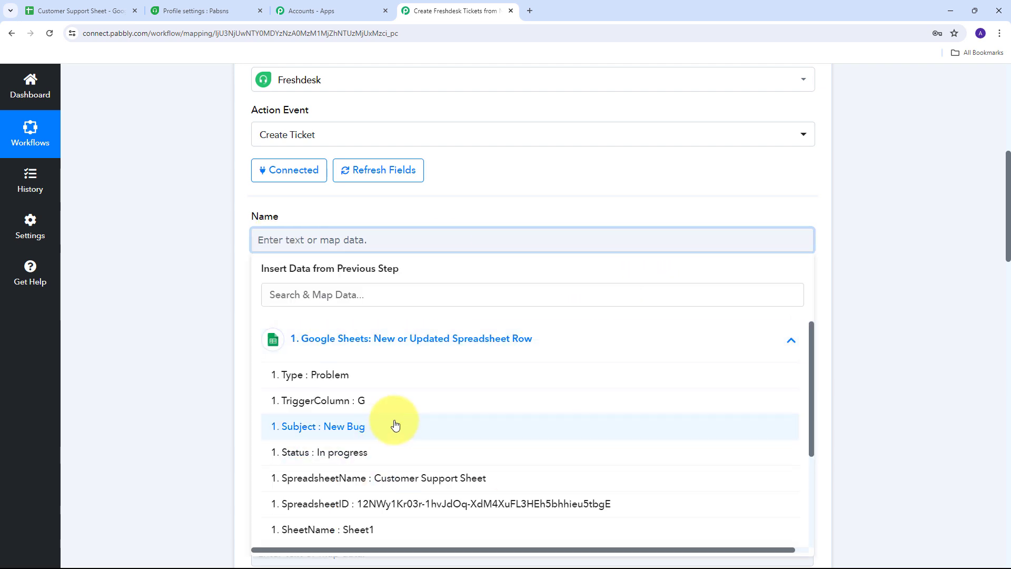
{"action": "scroll", "coordinate": [416, 416], "scroll_direction": "down", "scroll_amount": 5}
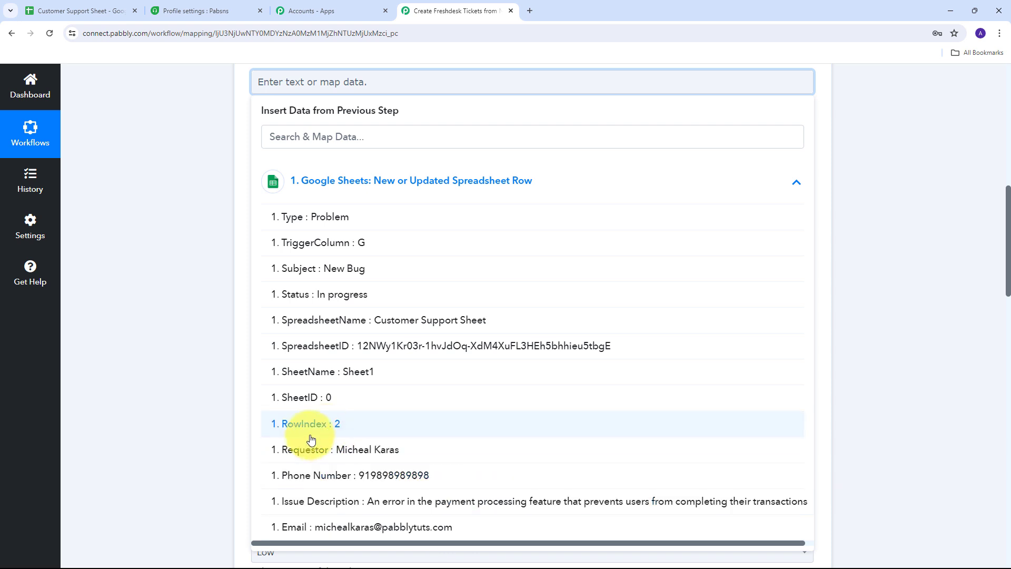
{"action": "left_click", "coordinate": [382, 453]}
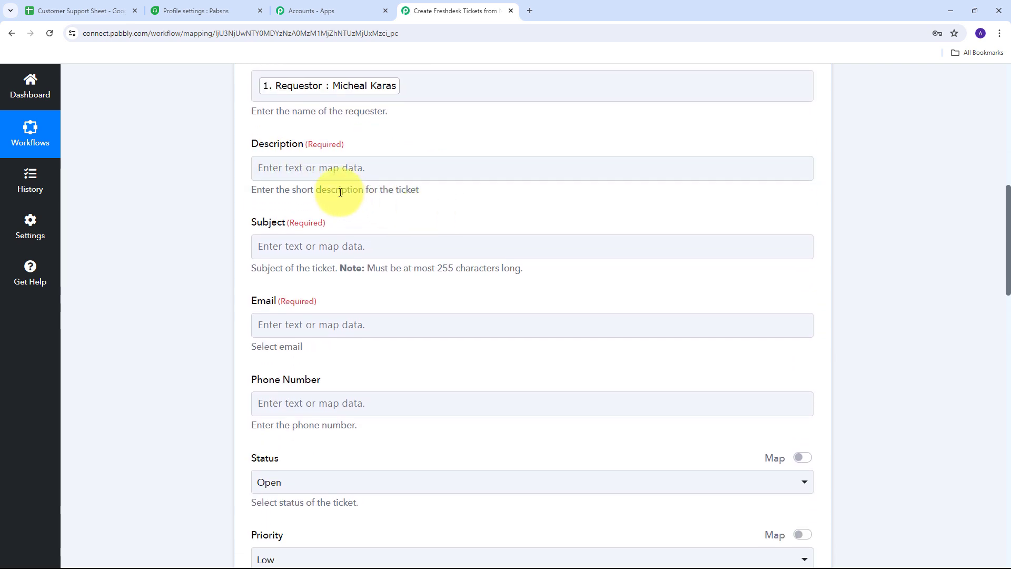
- Map the sheet's Issue Description into the ticket Description field
{"action": "left_click", "coordinate": [292, 169]}
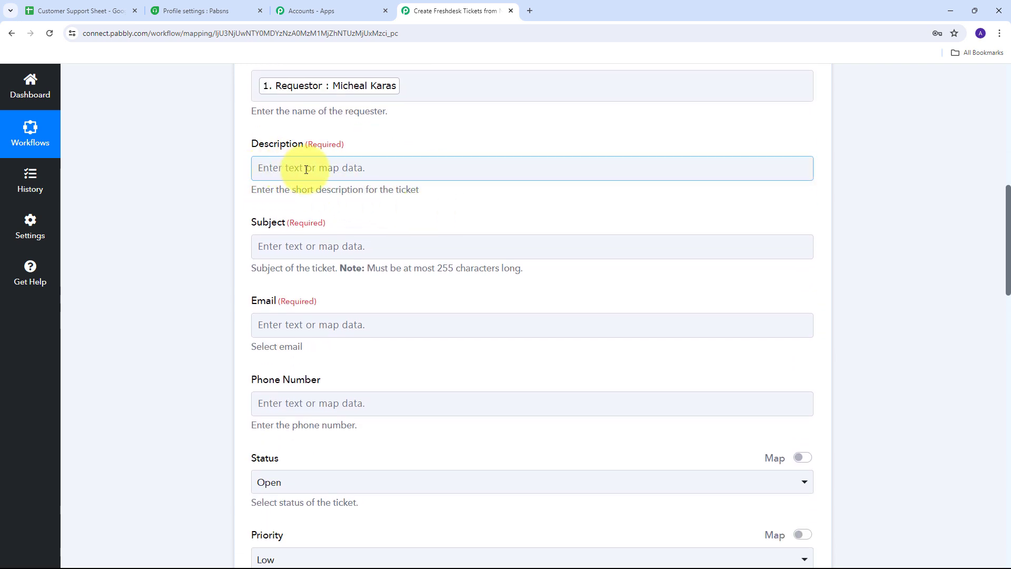
{"action": "left_click", "coordinate": [306, 169]}
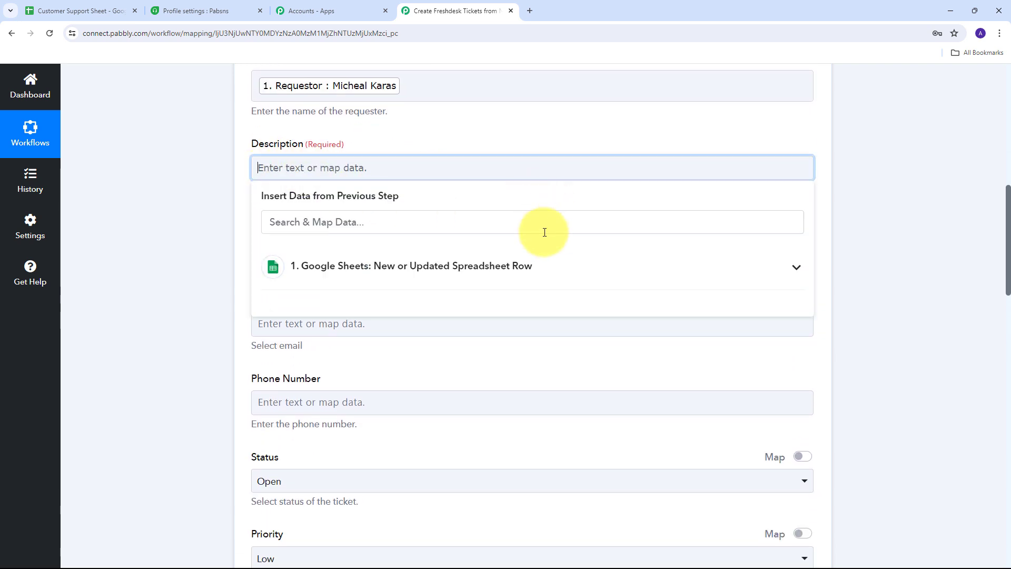
{"action": "left_click", "coordinate": [564, 282]}
{"action": "scroll", "coordinate": [418, 384], "scroll_direction": "down", "scroll_amount": 3}
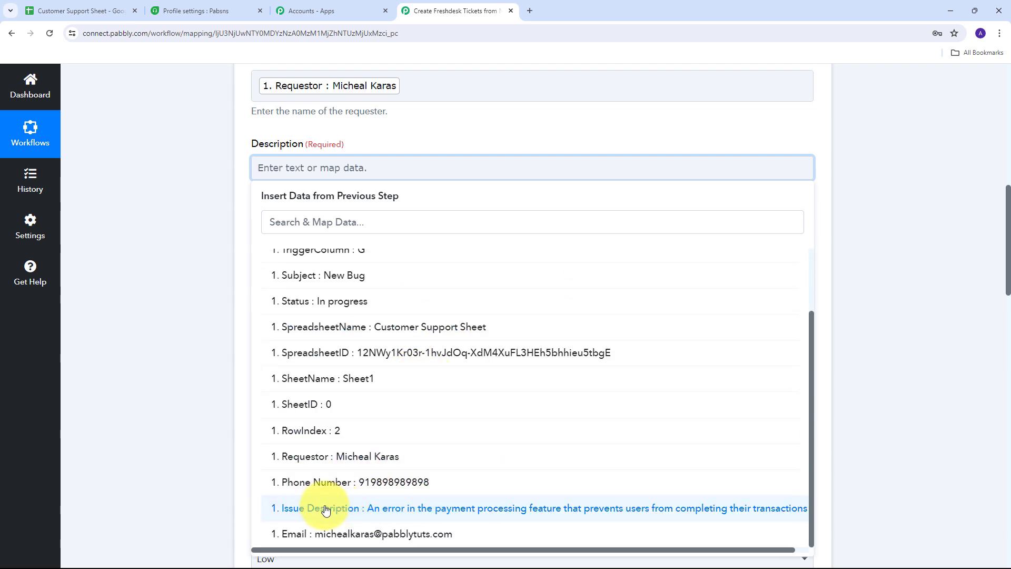
{"action": "left_click", "coordinate": [422, 509]}
{"action": "left_click", "coordinate": [140, 271]}
{"action": "scroll", "coordinate": [473, 219], "scroll_direction": "down", "scroll_amount": 1}
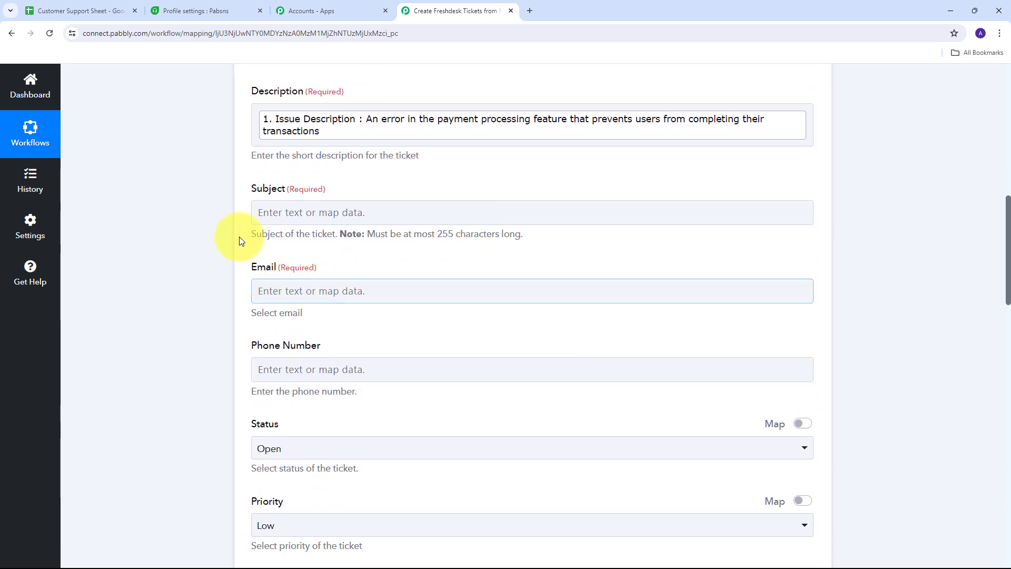
- Map the sheet's Subject value into the ticket Subject field
{"action": "left_click", "coordinate": [305, 213]}
{"action": "left_click", "coordinate": [311, 215]}
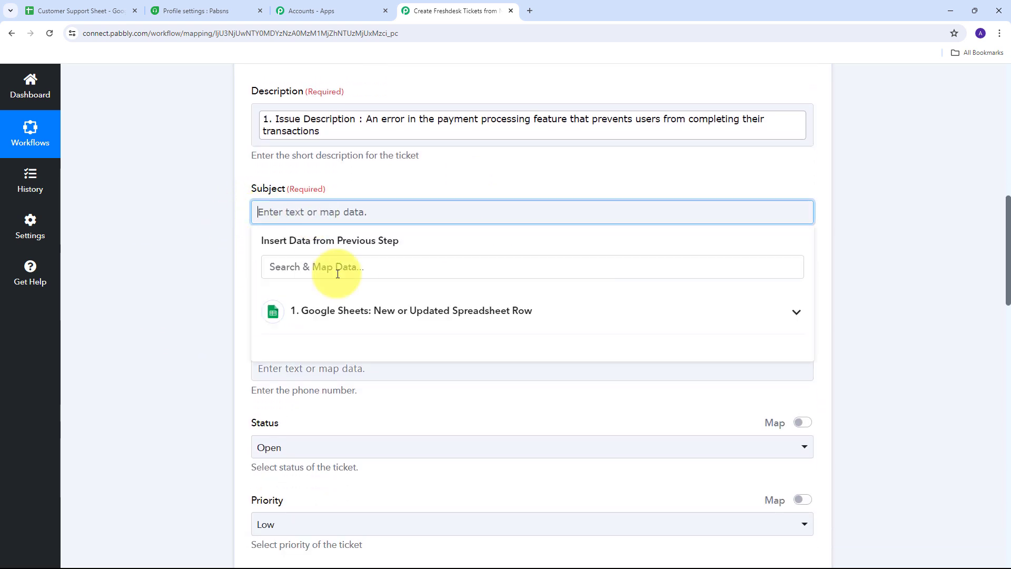
{"action": "left_click", "coordinate": [475, 312]}
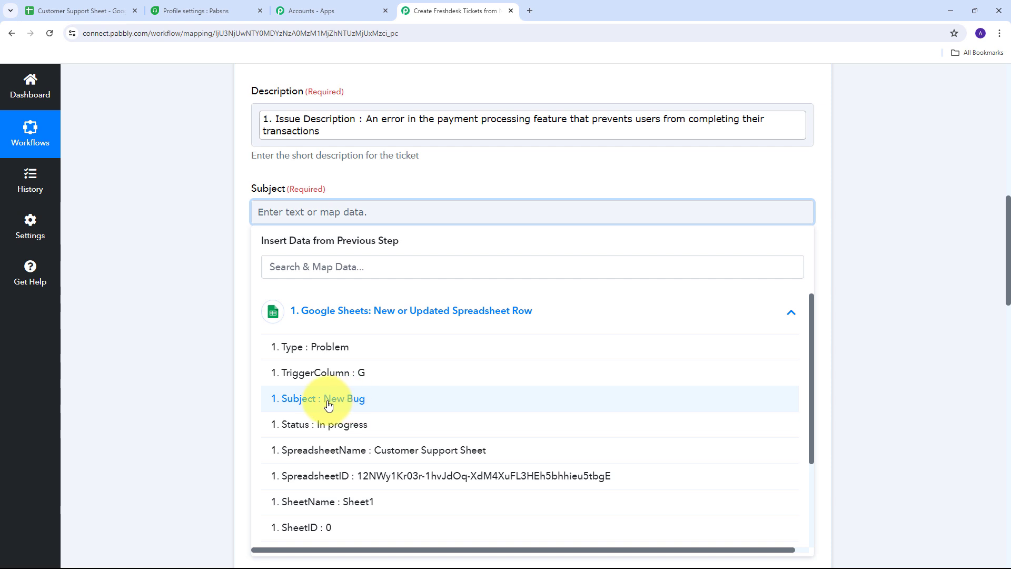
{"action": "left_click", "coordinate": [355, 404]}
{"action": "left_click", "coordinate": [200, 299]}
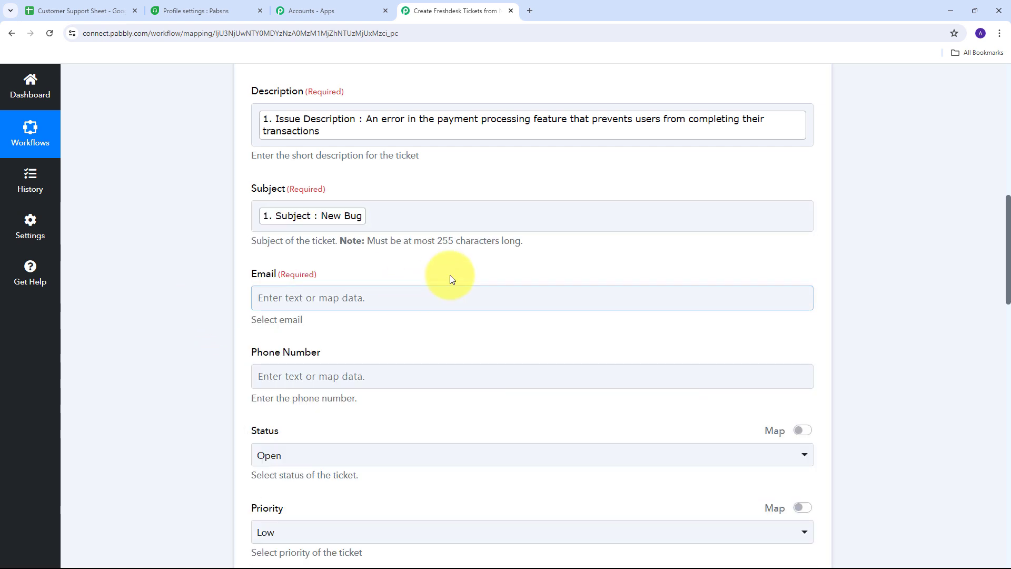
{"action": "scroll", "coordinate": [231, 223], "scroll_direction": "down", "scroll_amount": 1}
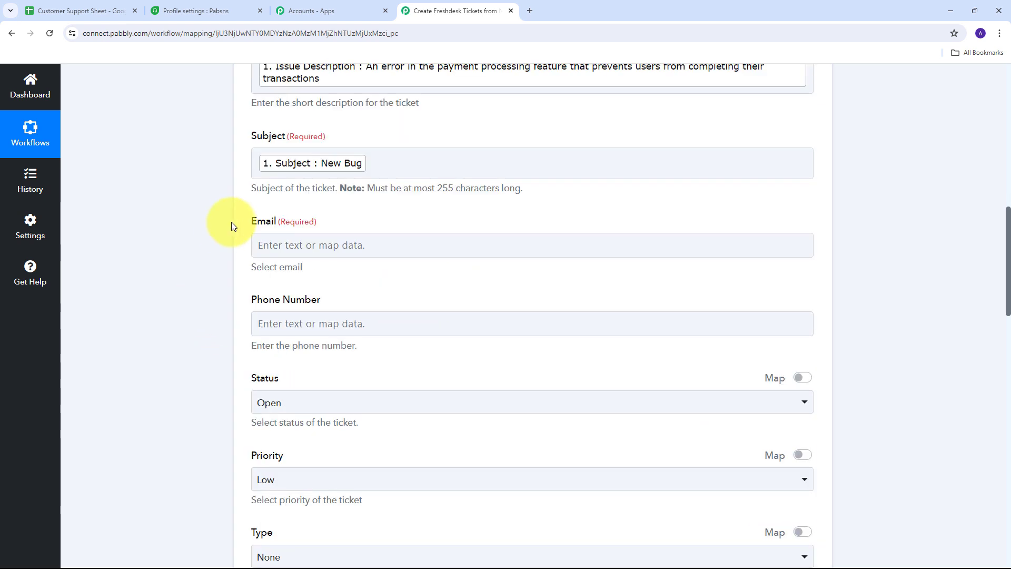
- Map the sheet's Email value into the ticket Email field
{"action": "left_click", "coordinate": [365, 243]}
{"action": "left_click", "coordinate": [368, 345]}
{"action": "scroll", "coordinate": [492, 420], "scroll_direction": "down", "scroll_amount": 5}
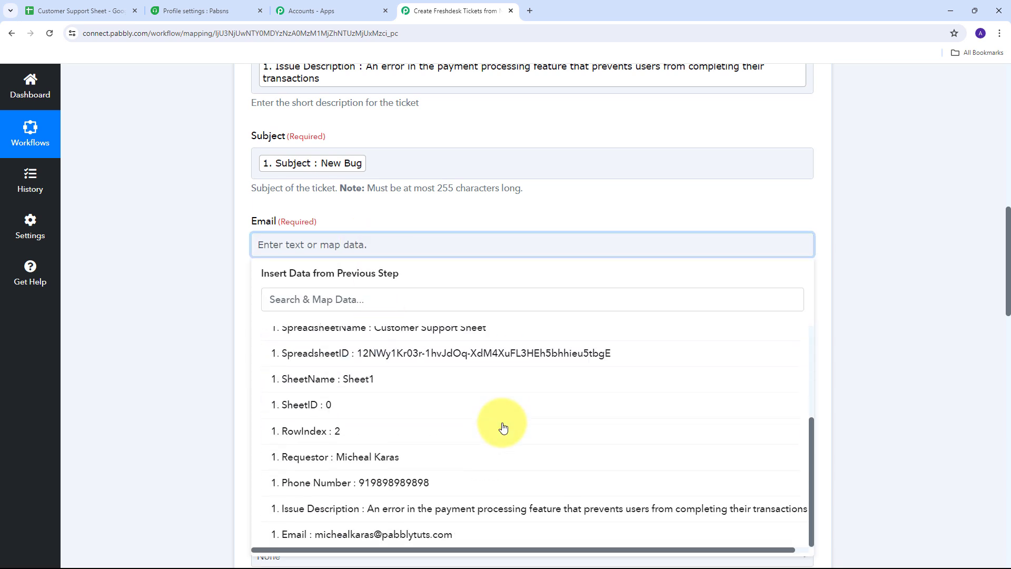
{"action": "left_click", "coordinate": [413, 533]}
{"action": "left_click", "coordinate": [133, 238]}
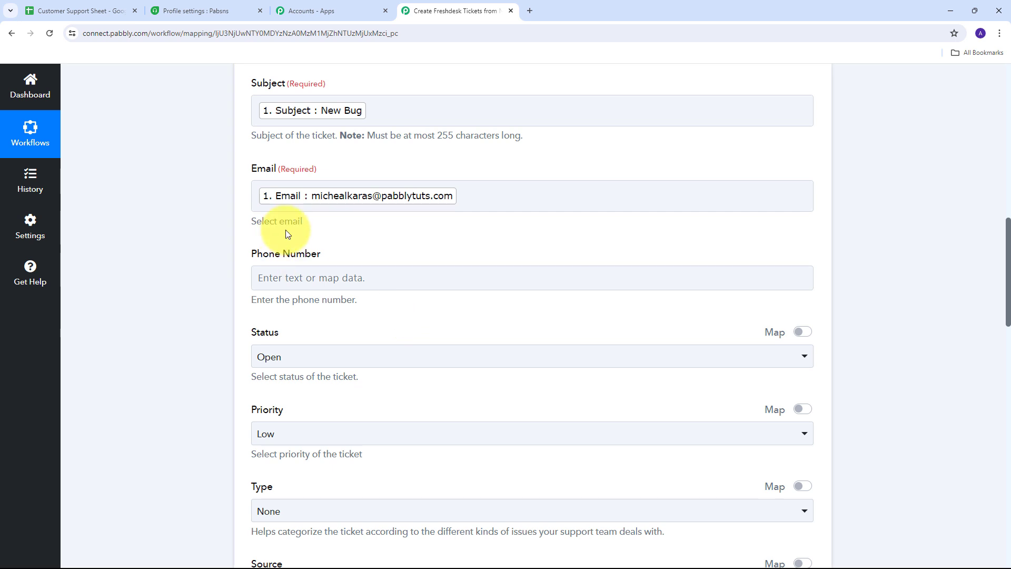
- Insert the sheet row's Phone Number into the ticket Phone Number field
{"action": "left_click", "coordinate": [300, 277]}
{"action": "scroll", "coordinate": [327, 329], "scroll_direction": "down", "scroll_amount": 3}
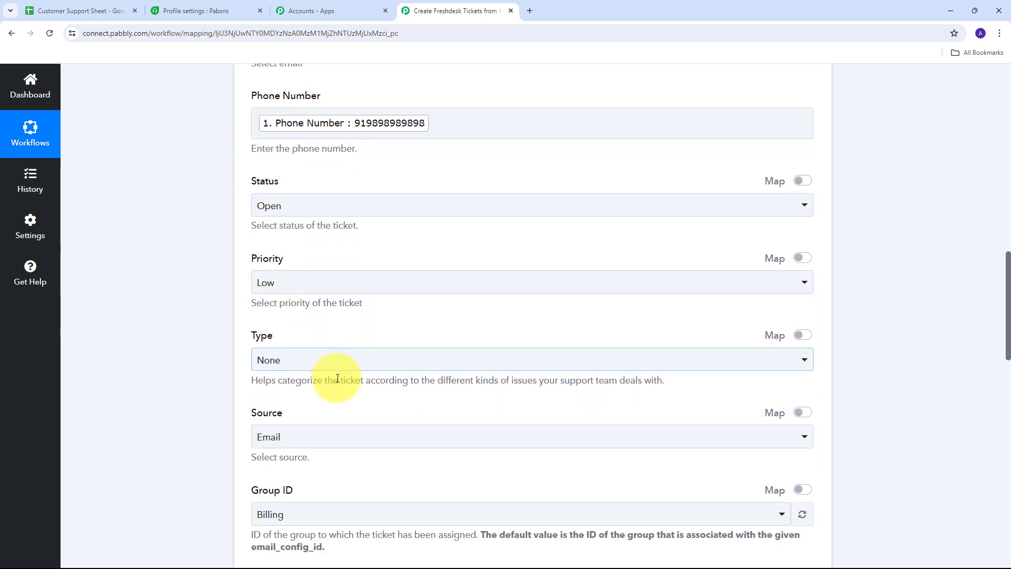
{"action": "scroll", "coordinate": [335, 377], "scroll_direction": "down", "scroll_amount": 1}
{"action": "scroll", "coordinate": [337, 376], "scroll_direction": "up", "scroll_amount": 4}
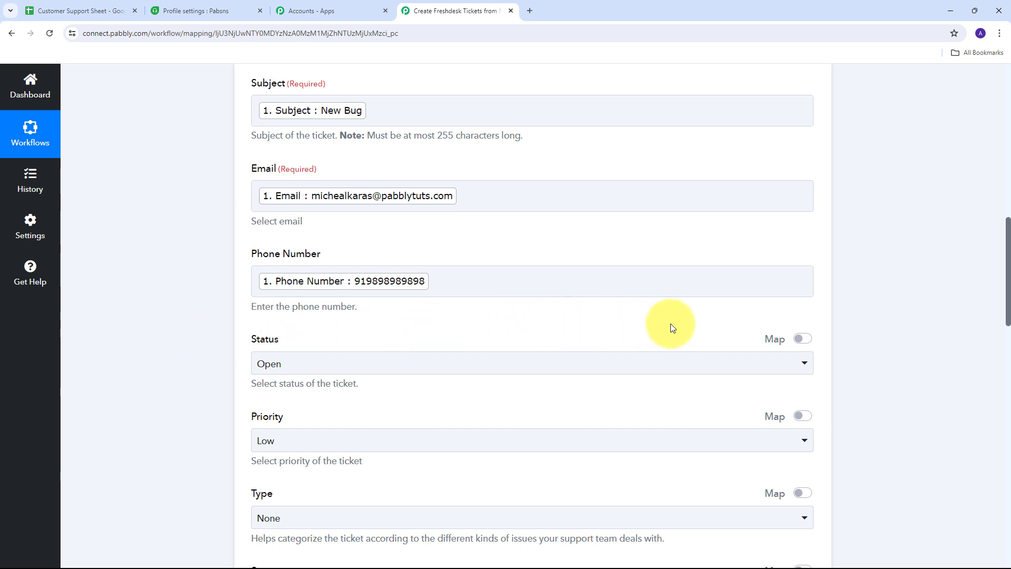
- Set the ticket Status to Pending and the Priority to High
{"action": "left_click", "coordinate": [557, 373]}
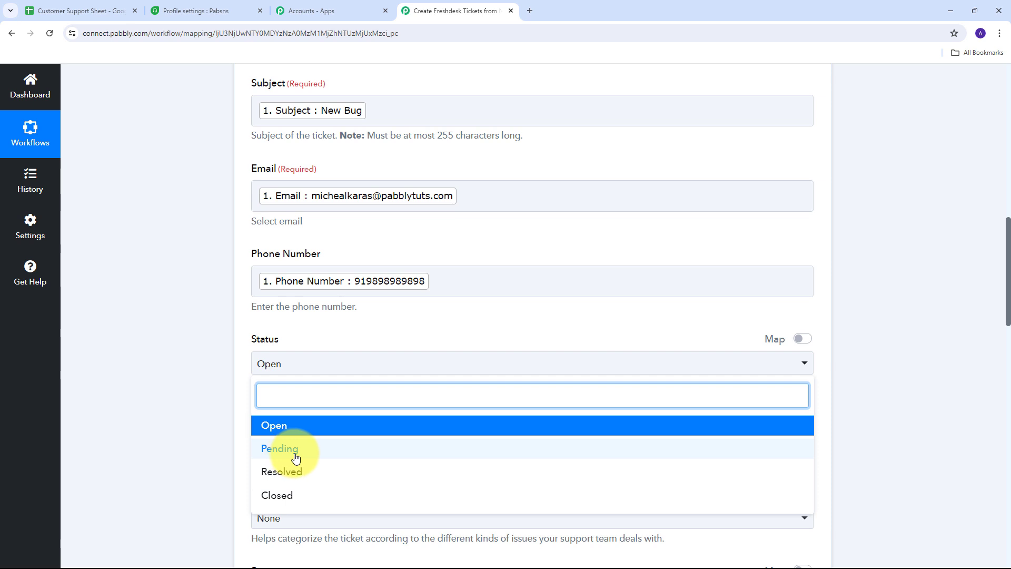
{"action": "left_click", "coordinate": [300, 452]}
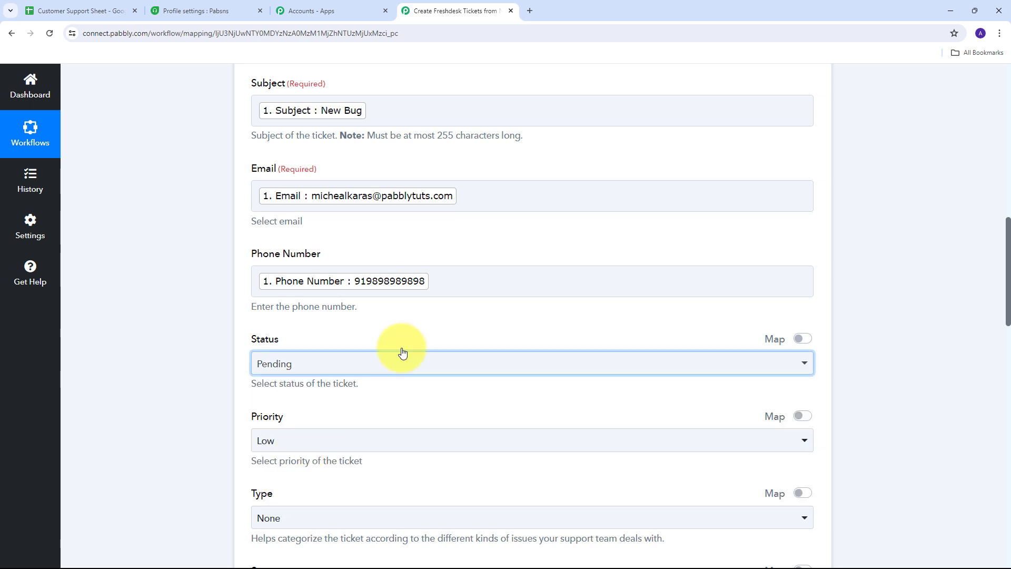
{"action": "scroll", "coordinate": [415, 333], "scroll_direction": "down", "scroll_amount": 1}
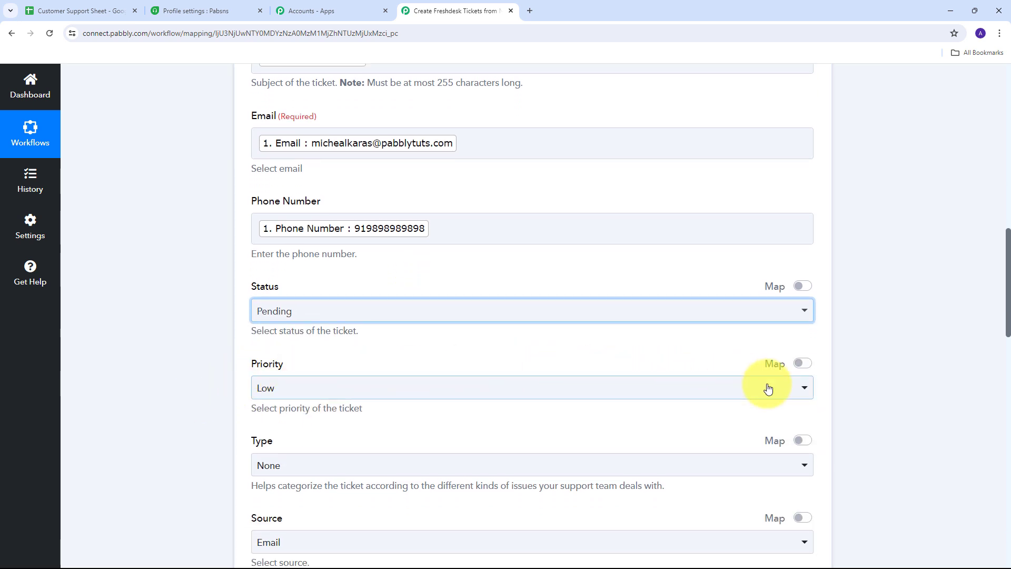
{"action": "left_click", "coordinate": [616, 391]}
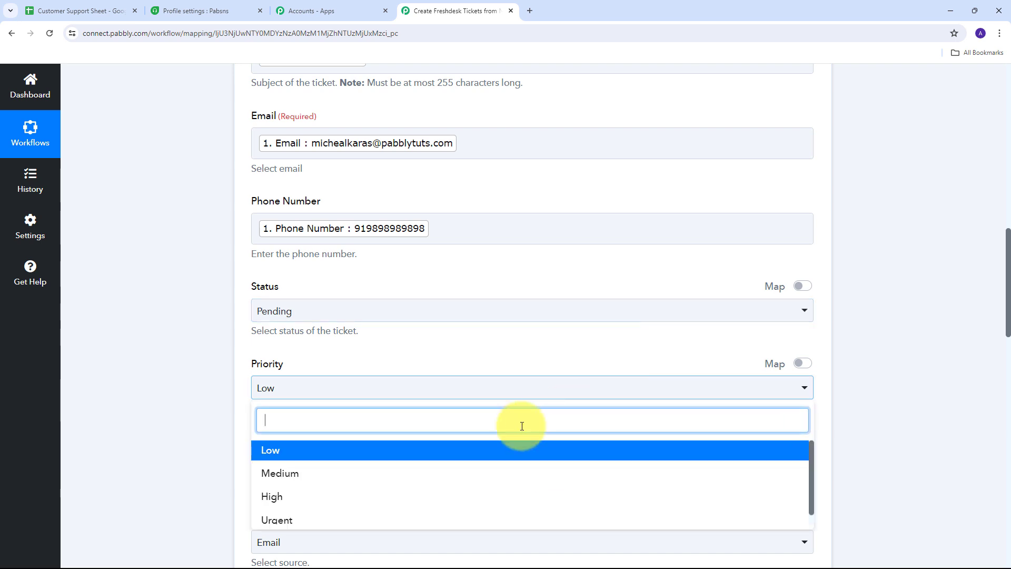
{"action": "scroll", "coordinate": [369, 395], "scroll_direction": "down", "scroll_amount": 2}
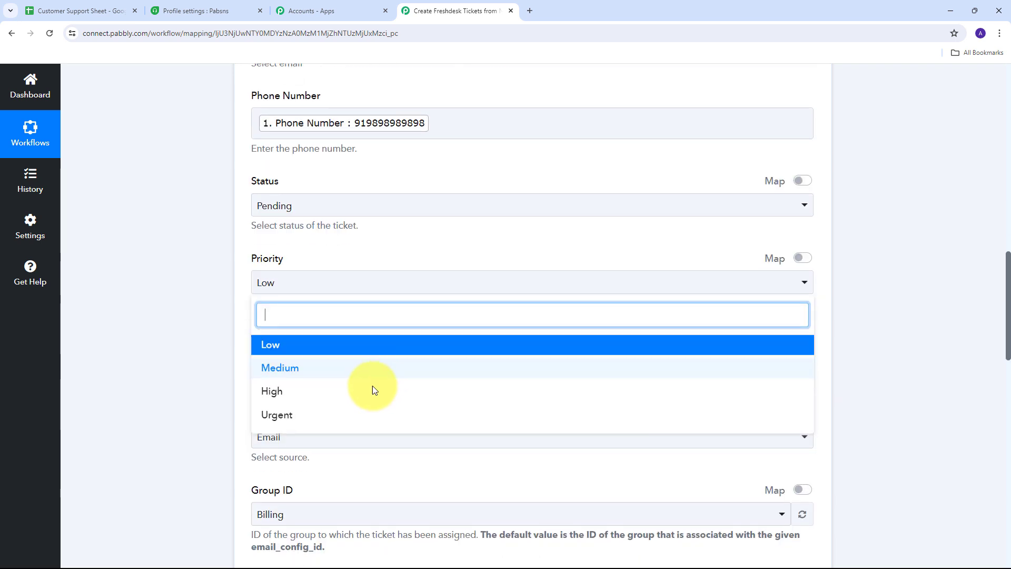
{"action": "left_click", "coordinate": [282, 398]}
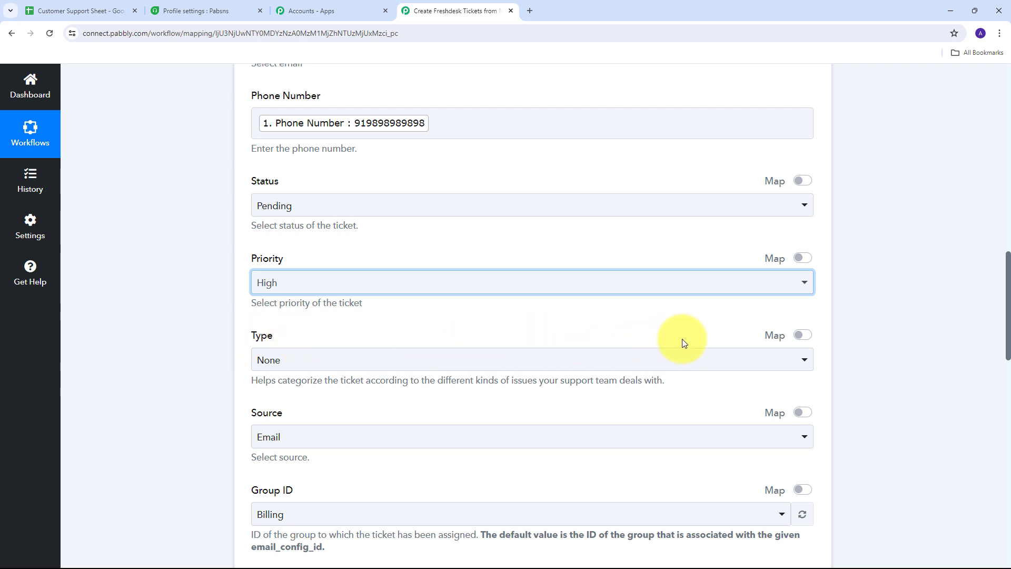
- Replace {{skip}} in Type with the sheet's mapped Type value, Problem
{"action": "left_click", "coordinate": [802, 335]}
{"action": "left_click_drag", "start_coordinate": [338, 369], "coordinate": [232, 365]}
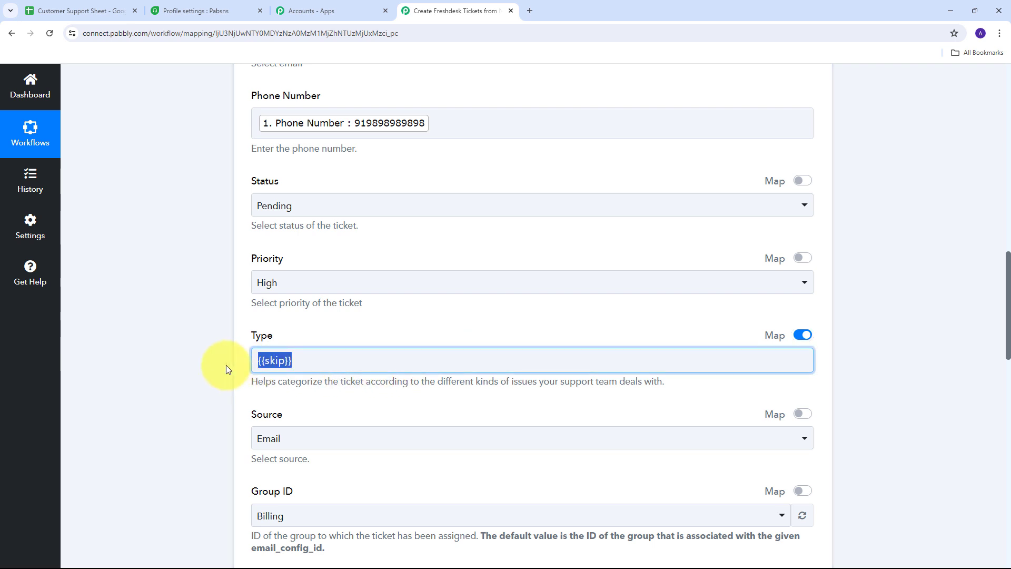
{"action": "key", "text": "BackSpace"}
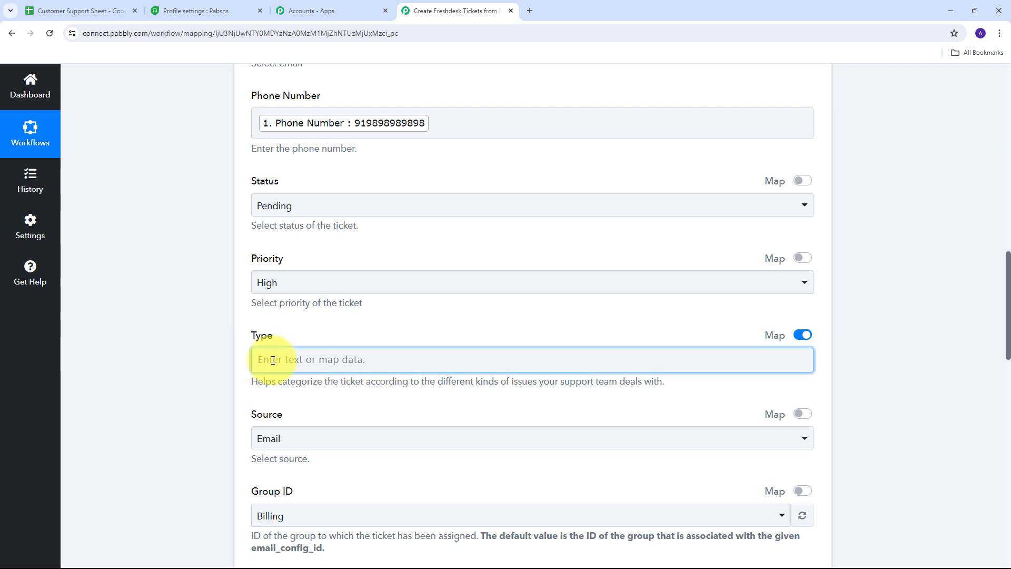
{"action": "left_click", "coordinate": [273, 360]}
{"action": "scroll", "coordinate": [429, 305], "scroll_direction": "down", "scroll_amount": 1}
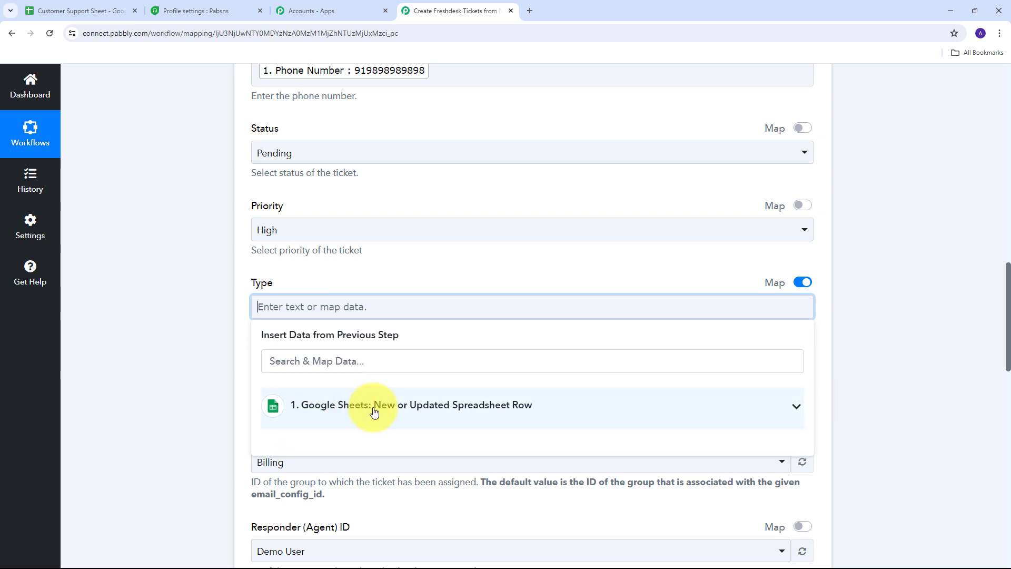
{"action": "left_click", "coordinate": [417, 406]}
{"action": "scroll", "coordinate": [422, 419], "scroll_direction": "down", "scroll_amount": 2}
{"action": "scroll", "coordinate": [400, 427], "scroll_direction": "up", "scroll_amount": 2}
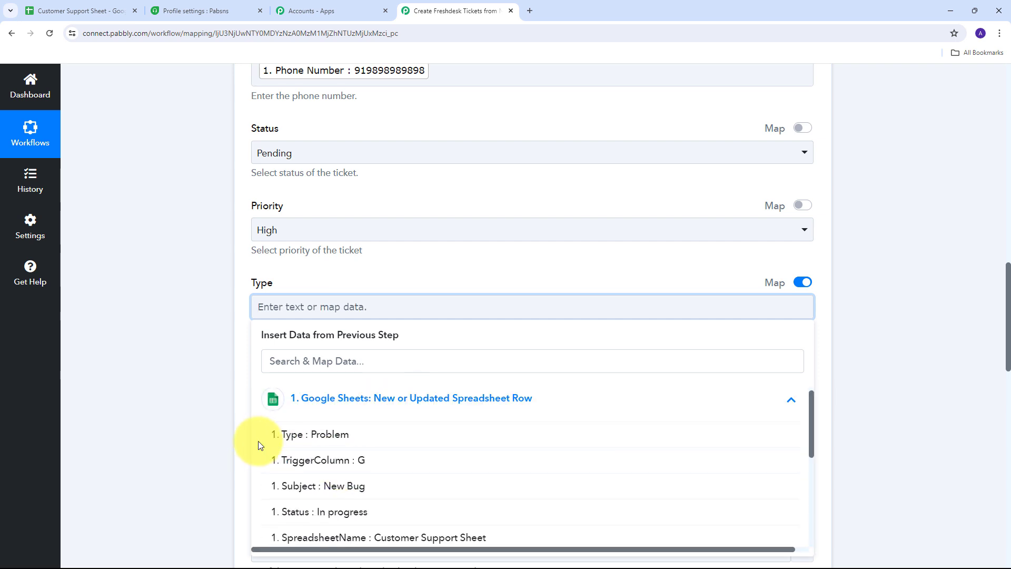
{"action": "left_click", "coordinate": [334, 441]}
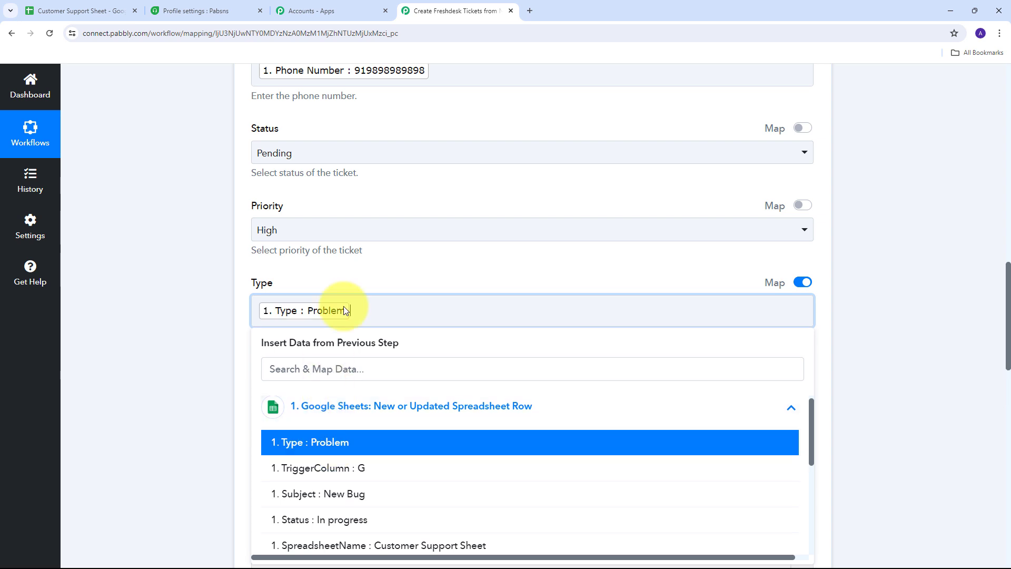
{"action": "left_click", "coordinate": [350, 267]}
{"action": "scroll", "coordinate": [489, 266], "scroll_direction": "down", "scroll_amount": 2}
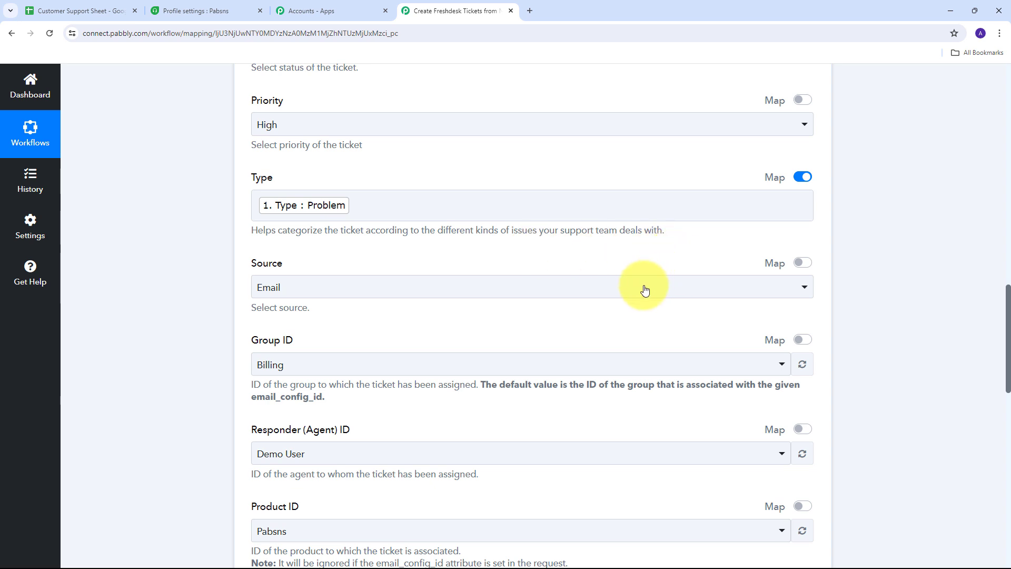
{"action": "left_click", "coordinate": [584, 295]}
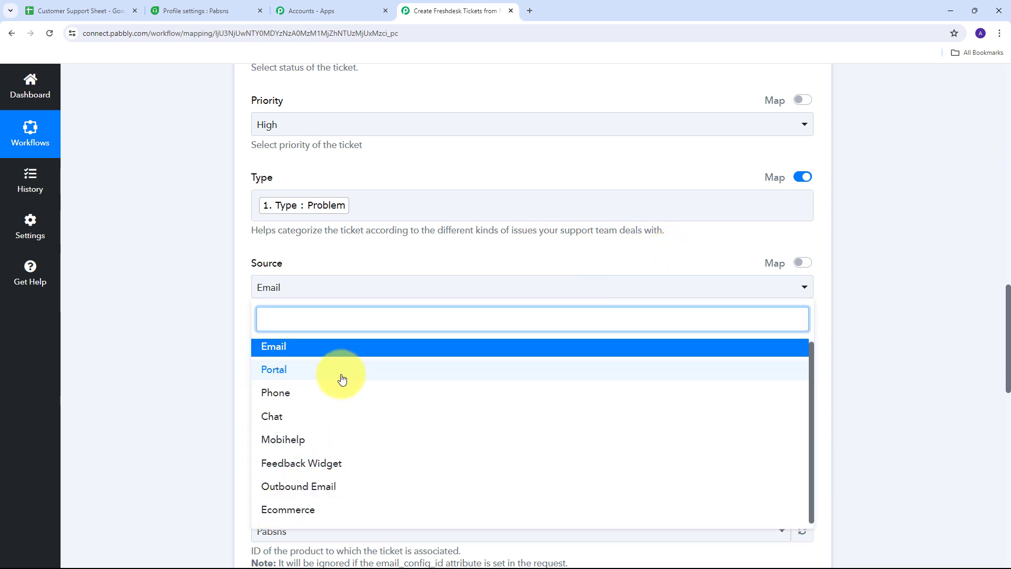
{"action": "left_click", "coordinate": [278, 349]}
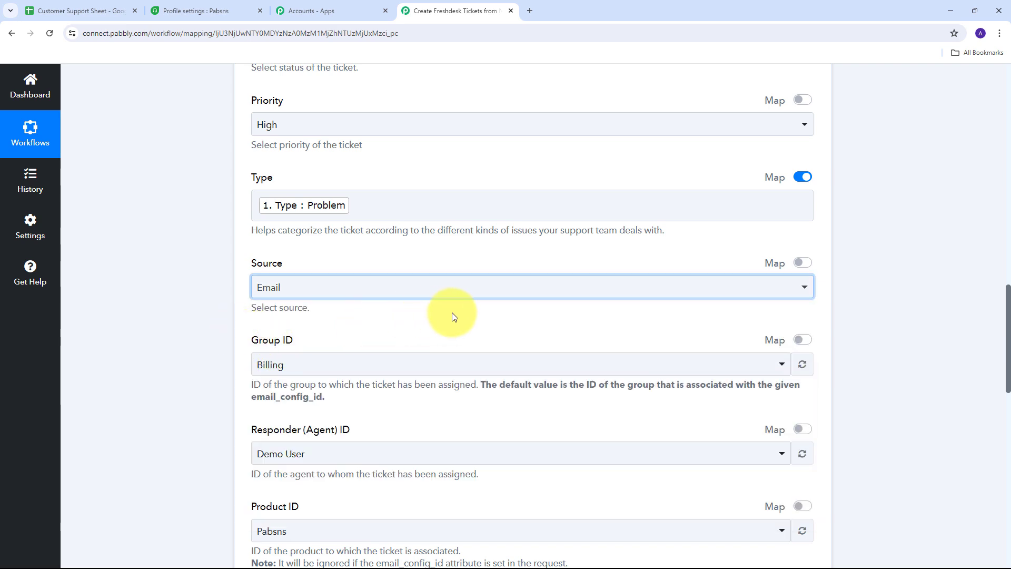
{"action": "scroll", "coordinate": [489, 297], "scroll_direction": "down", "scroll_amount": 4}
{"action": "scroll", "coordinate": [490, 299], "scroll_direction": "down", "scroll_amount": 1}
{"action": "scroll", "coordinate": [490, 298], "scroll_direction": "up", "scroll_amount": 3}
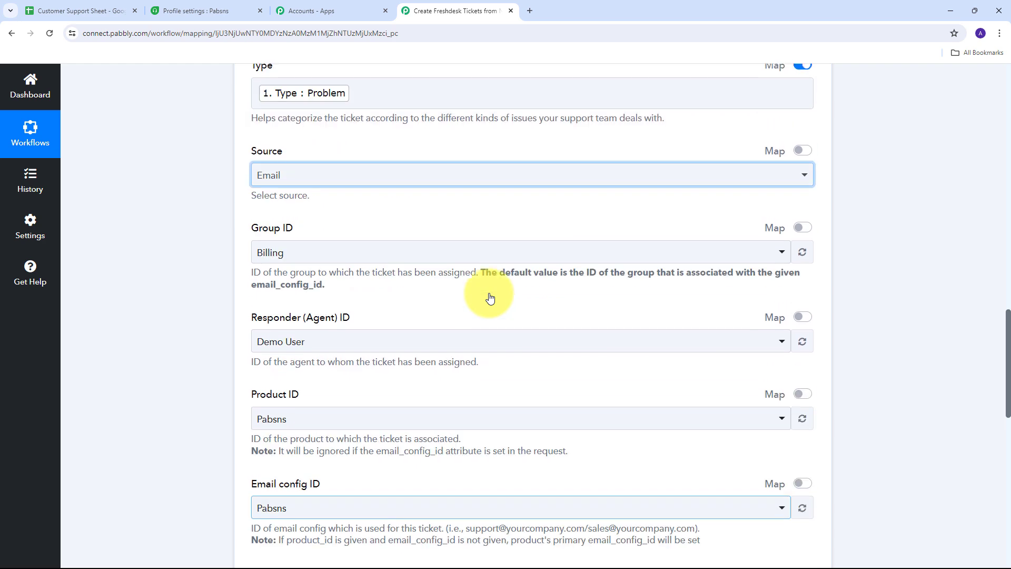
{"action": "scroll", "coordinate": [490, 298], "scroll_direction": "down", "scroll_amount": 3}
{"action": "scroll", "coordinate": [489, 295], "scroll_direction": "down", "scroll_amount": 4}
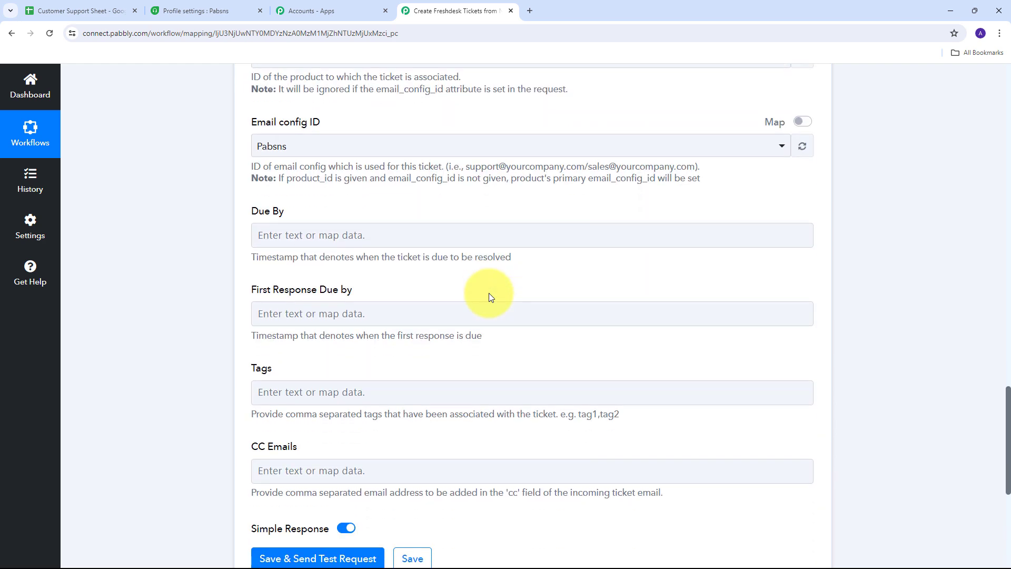
{"action": "scroll", "coordinate": [489, 295], "scroll_direction": "up", "scroll_amount": 2}
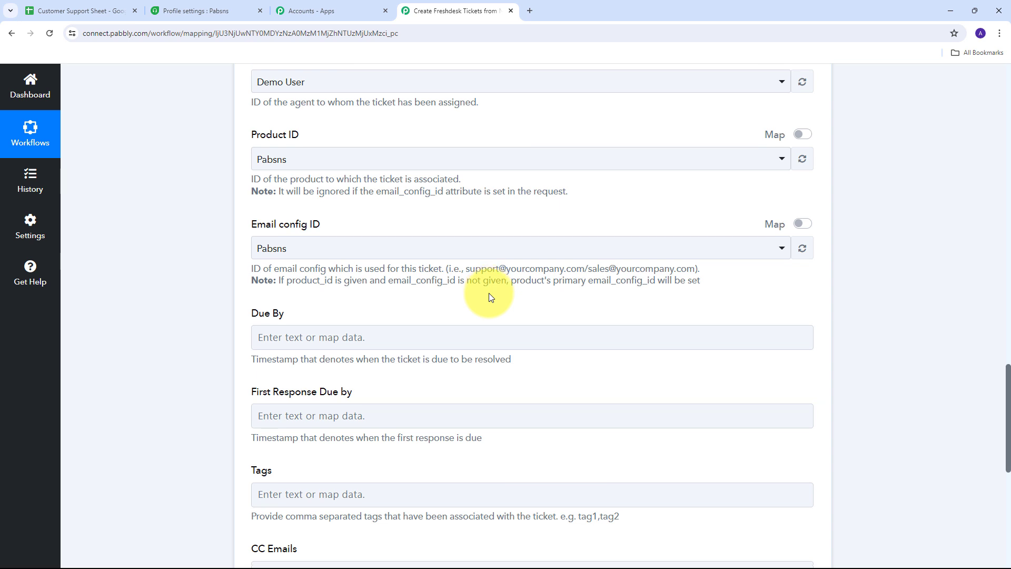
{"action": "scroll", "coordinate": [489, 293], "scroll_direction": "down", "scroll_amount": 1}
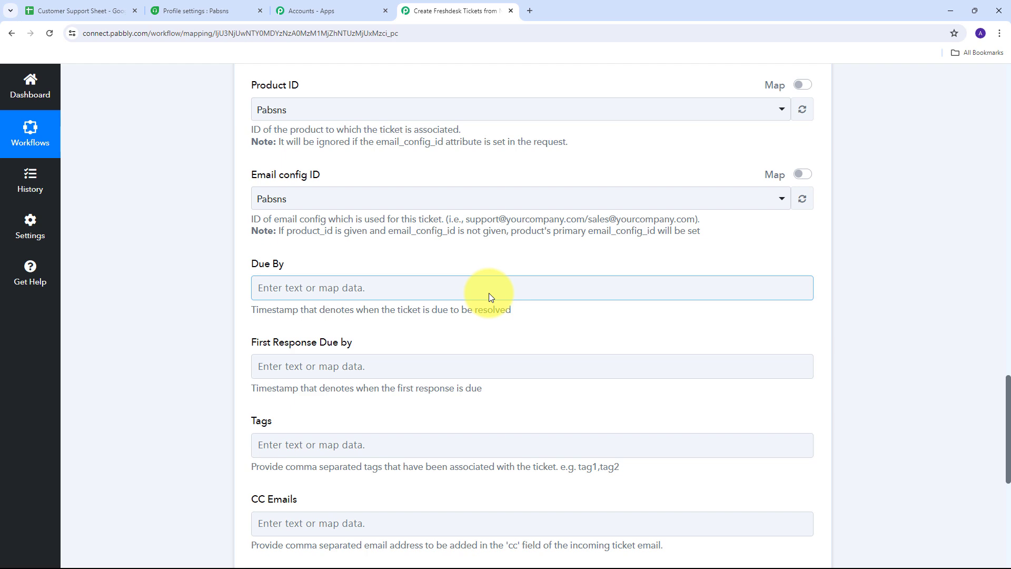
{"action": "scroll", "coordinate": [488, 293], "scroll_direction": "down", "scroll_amount": 2}
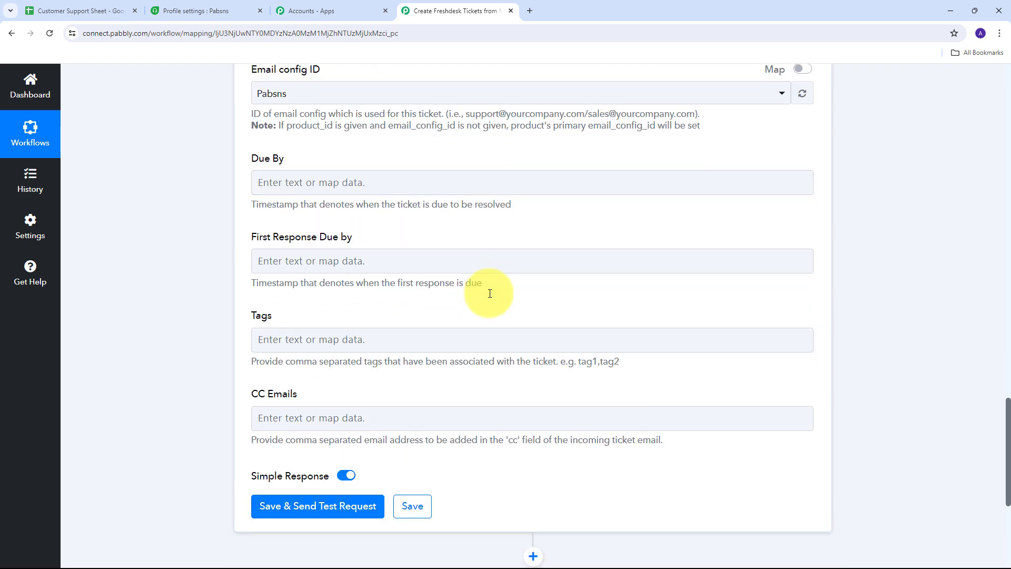
{"action": "scroll", "coordinate": [488, 292], "scroll_direction": "down", "scroll_amount": 3}
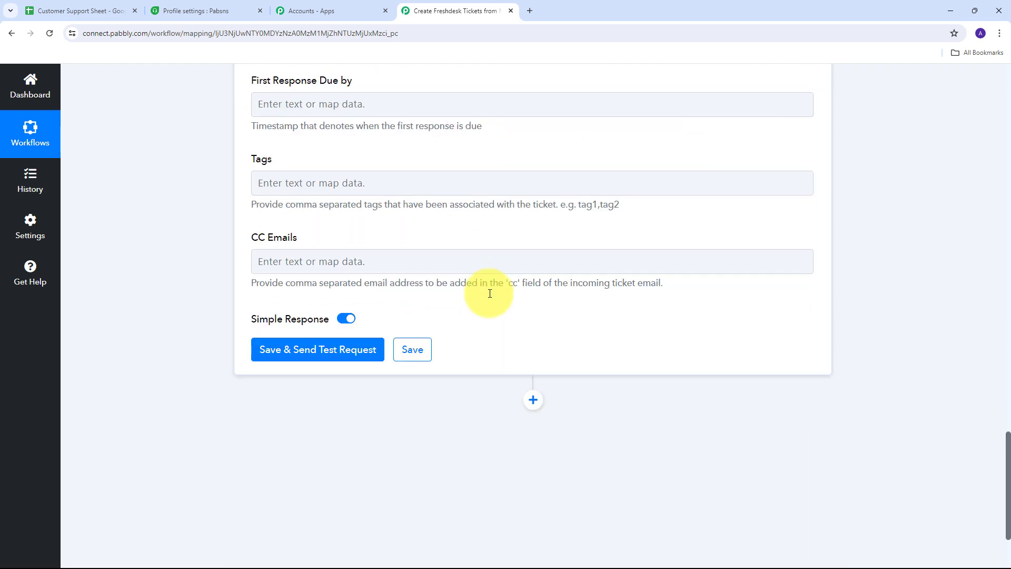
{"action": "scroll", "coordinate": [513, 293], "scroll_direction": "down", "scroll_amount": 1}
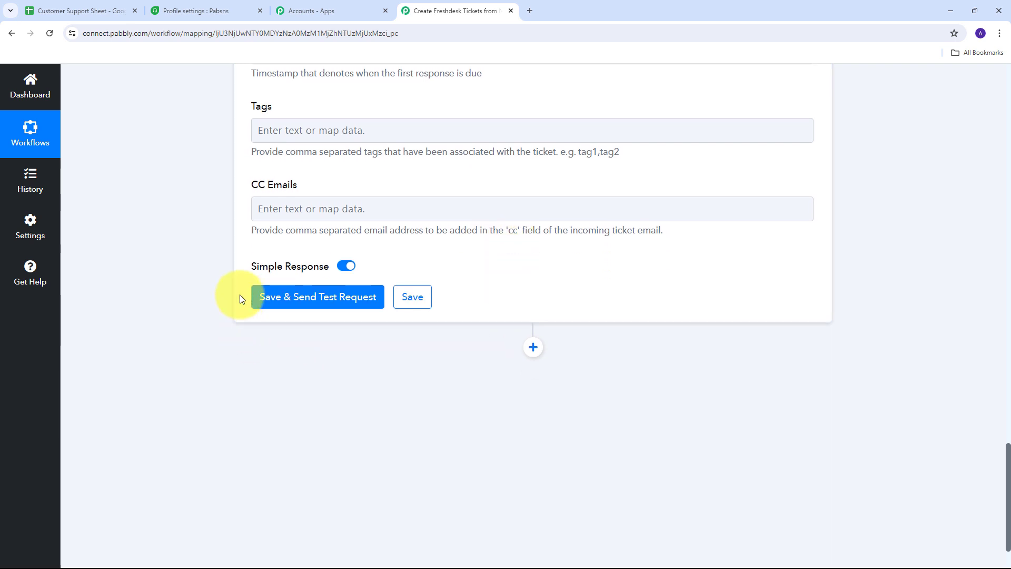
- Save the ticket step and send a test, getting Priority 3, Status 3, Source 1 back
{"action": "left_click", "coordinate": [304, 307]}
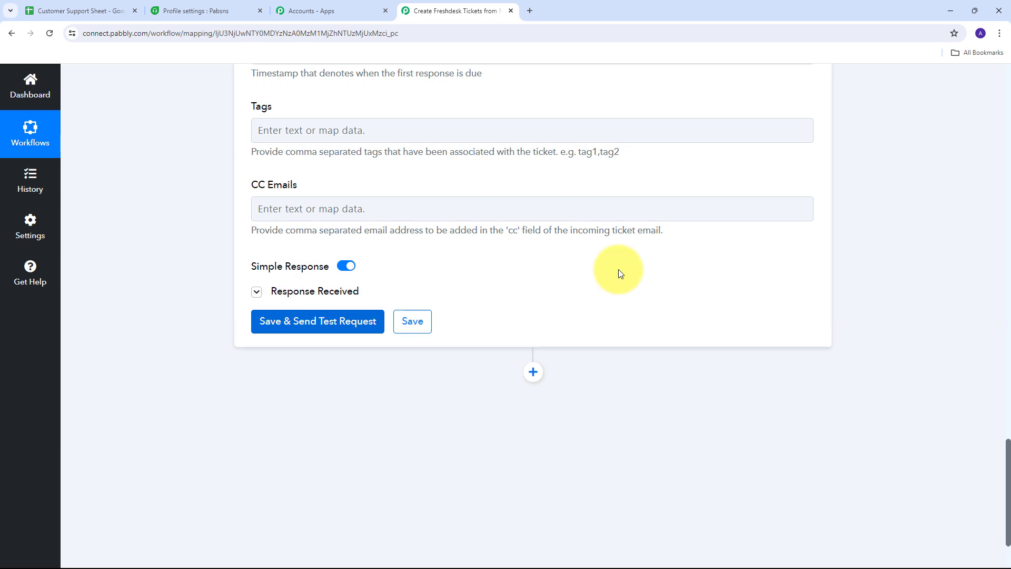
{"action": "scroll", "coordinate": [879, 250], "scroll_direction": "down", "scroll_amount": 3}
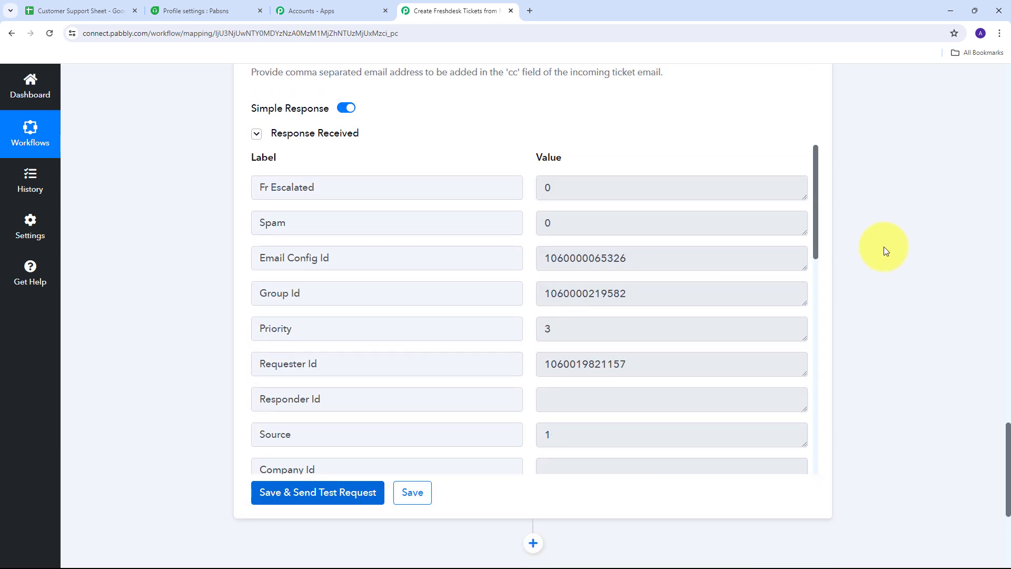
{"action": "scroll", "coordinate": [521, 226], "scroll_direction": "down", "scroll_amount": 5}
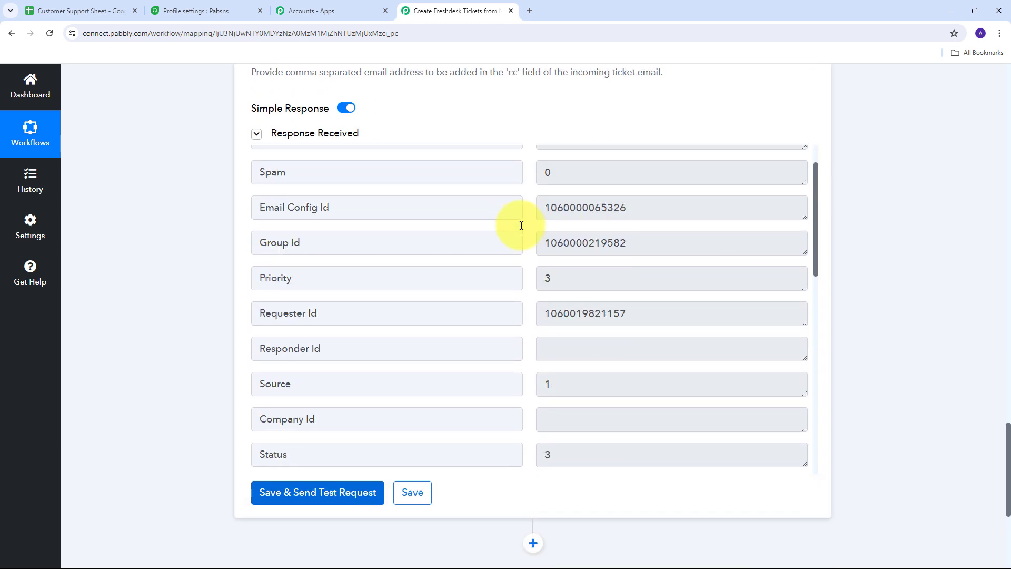
{"action": "scroll", "coordinate": [521, 226], "scroll_direction": "up", "scroll_amount": 5}
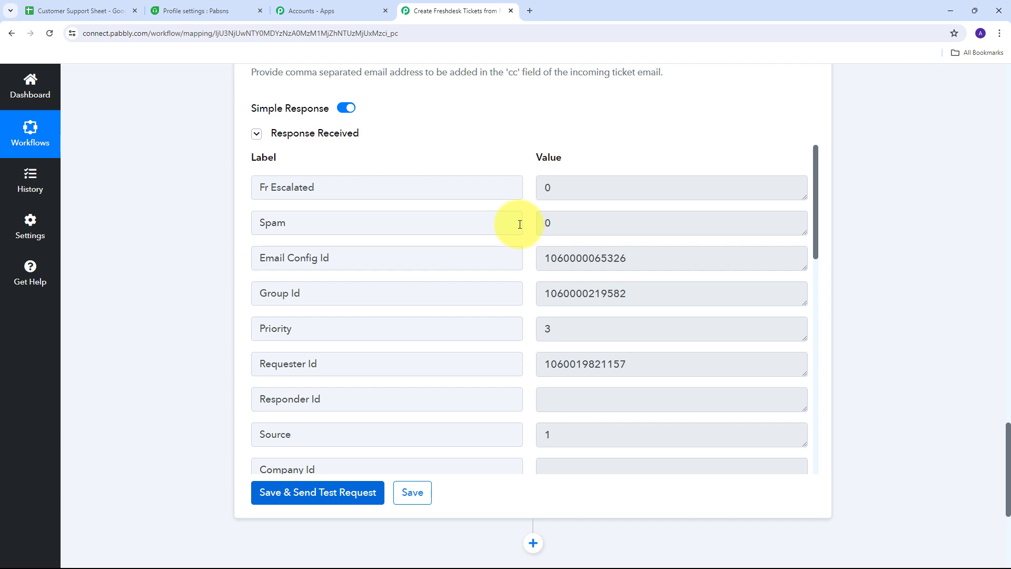
- Open the New Bug ticket #7 from the Freshdesk ticket list
{"action": "left_click", "coordinate": [203, 10]}
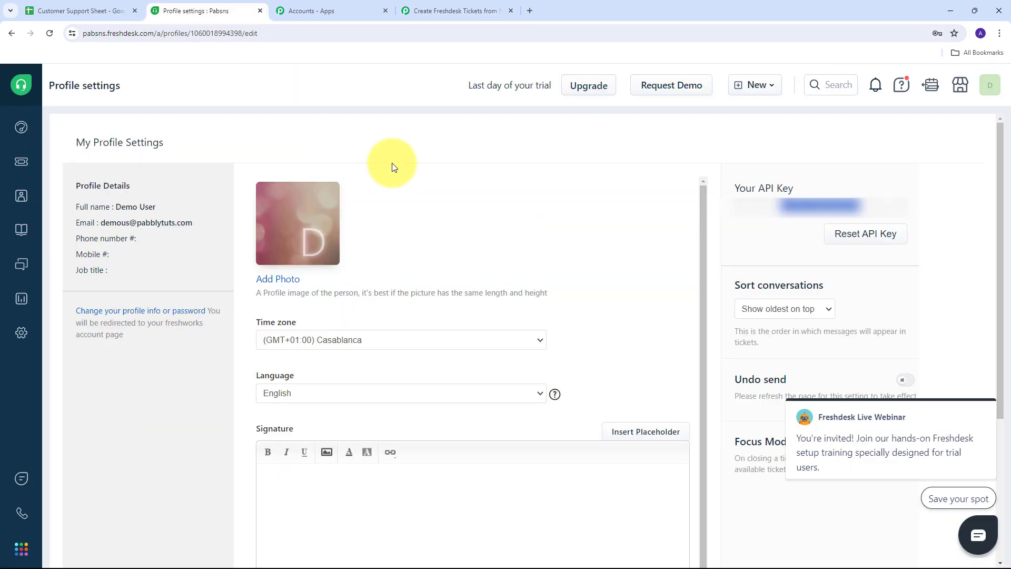
{"action": "left_click", "coordinate": [21, 161]}
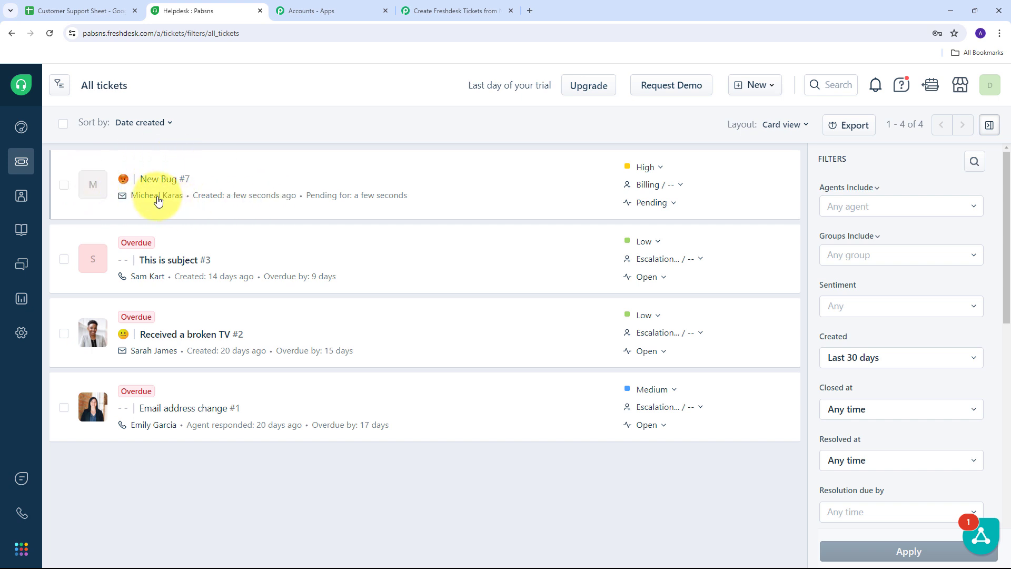
{"action": "mouse_move", "coordinate": [157, 197]}
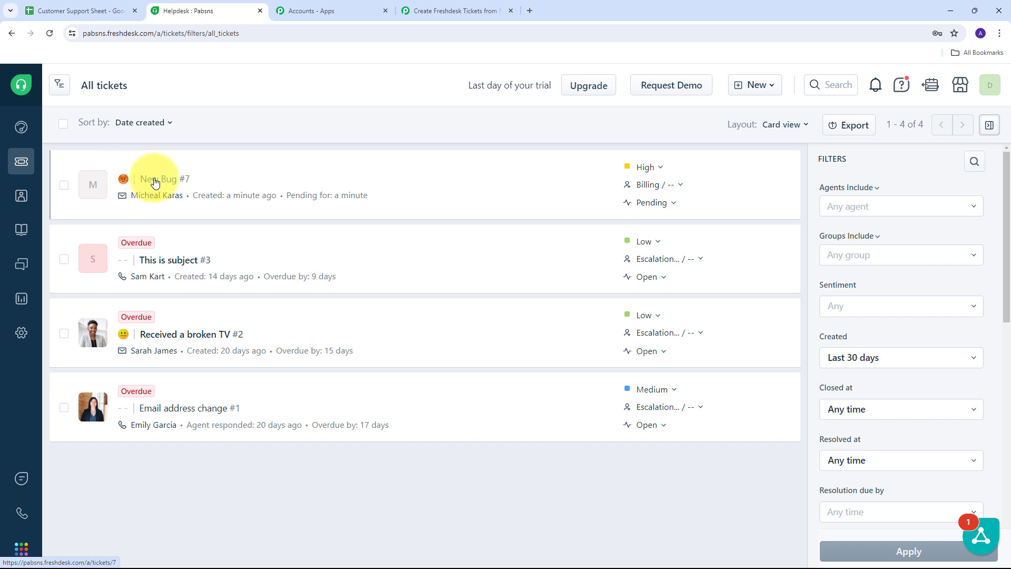
{"action": "left_click", "coordinate": [152, 180]}
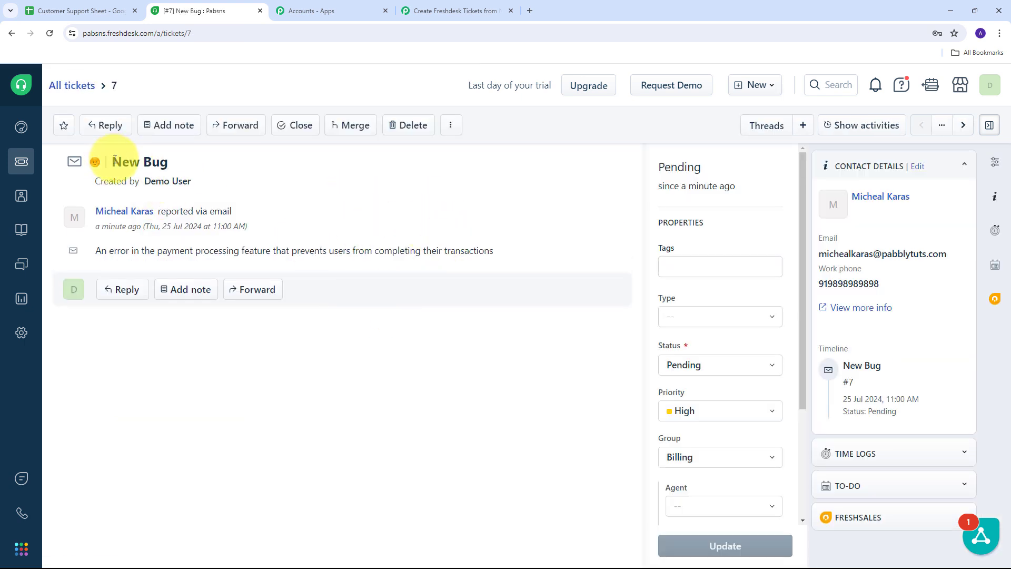
- Read through ticket #7's title and payment-processing description
{"action": "left_click_drag", "start_coordinate": [114, 160], "coordinate": [221, 145]}
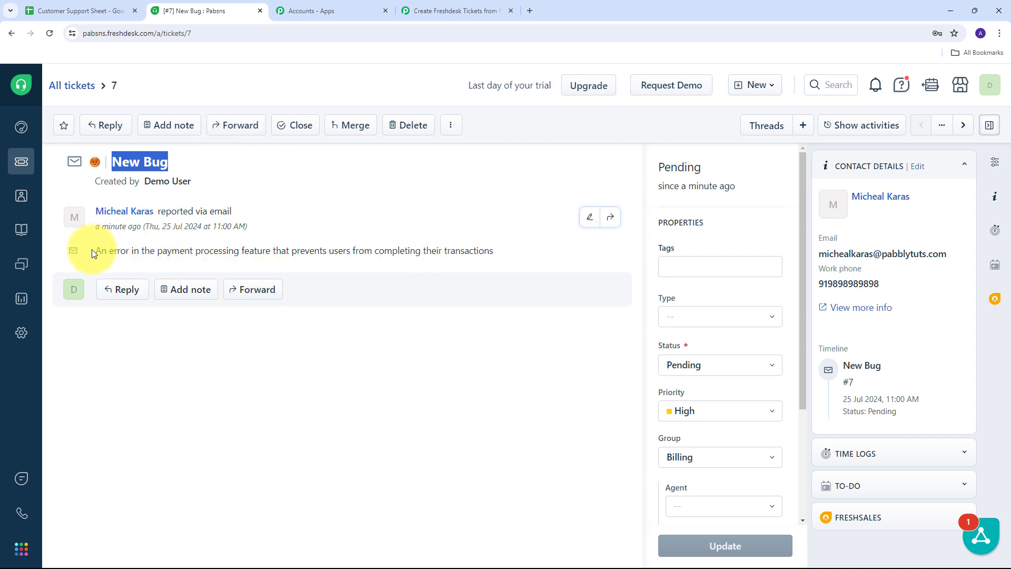
{"action": "left_click_drag", "start_coordinate": [93, 251], "coordinate": [524, 252]}
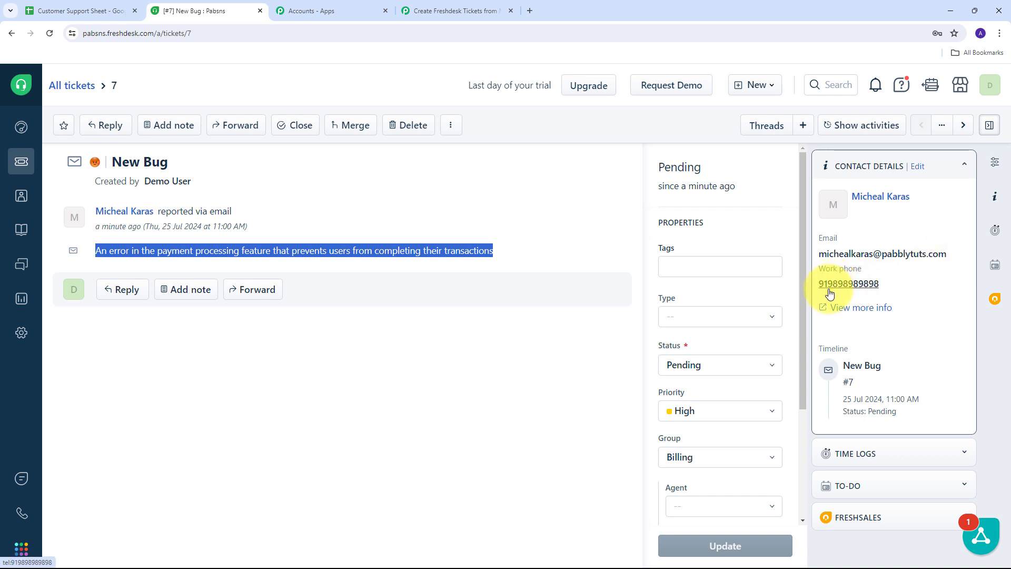
{"action": "left_click", "coordinate": [532, 369]}
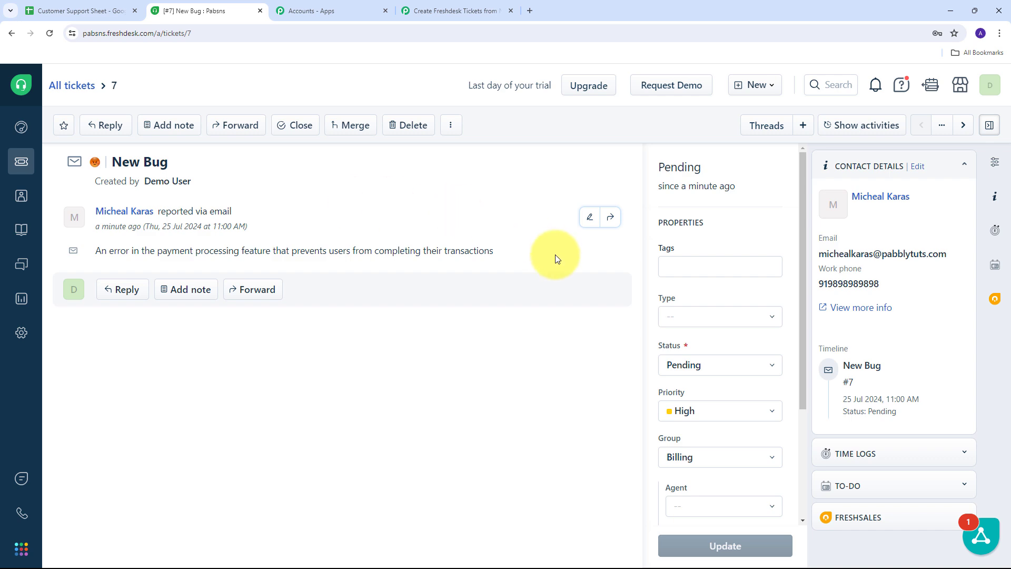
- Paste the login-error issue description into cell B3 of the Customer Support Sheet
{"action": "left_click", "coordinate": [65, 10]}
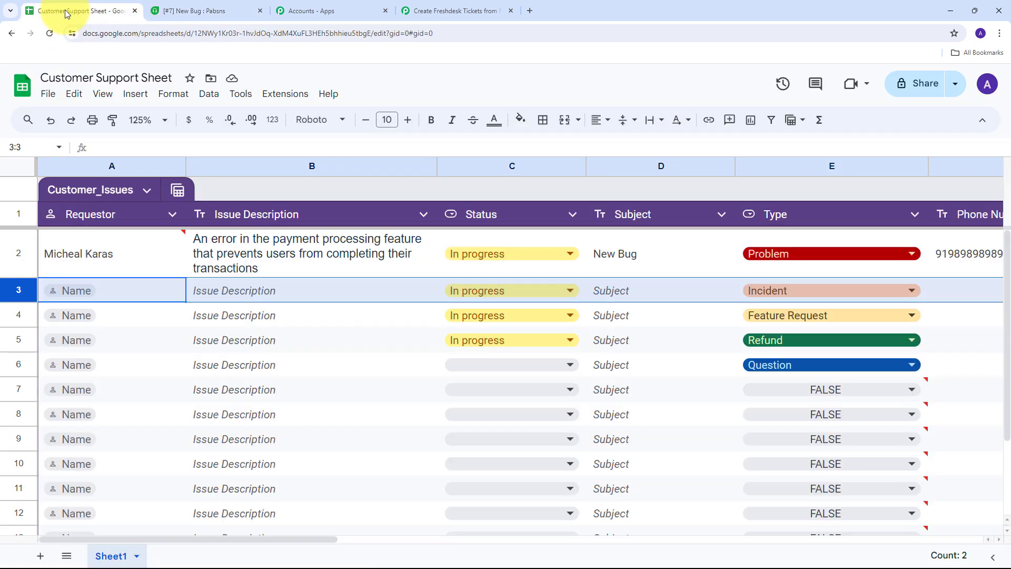
{"action": "left_click", "coordinate": [314, 296]}
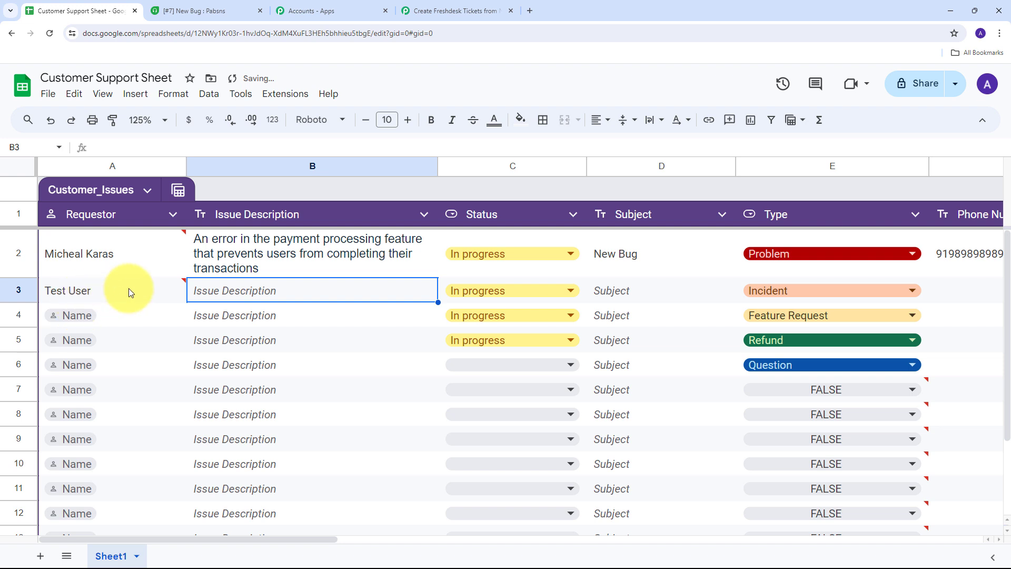
{"action": "double_click", "coordinate": [245, 289]}
{"action": "type", "text": "An error is coming while logging in"}
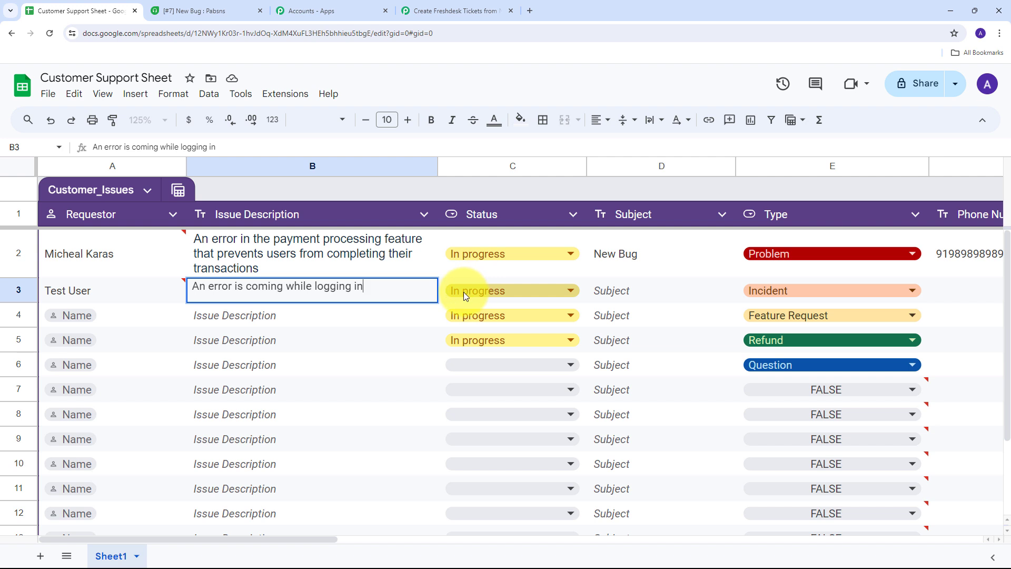
- Enter subject 'New Bug in logging in' in D3 and set E3's type to Problem
{"action": "left_click", "coordinate": [627, 294]}
{"action": "type", "text": "New Bug in logging in"}
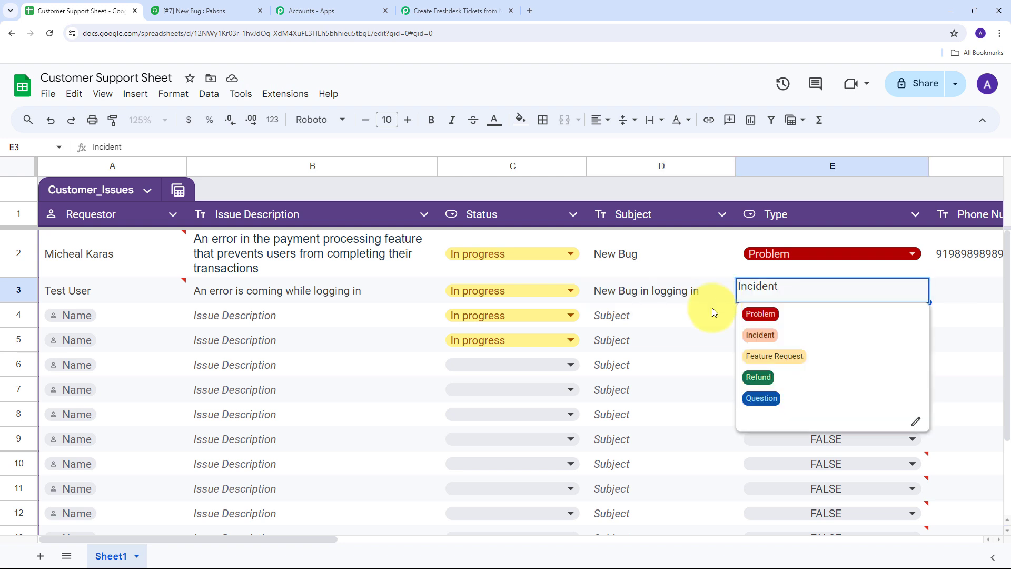
{"action": "left_click", "coordinate": [712, 309]}
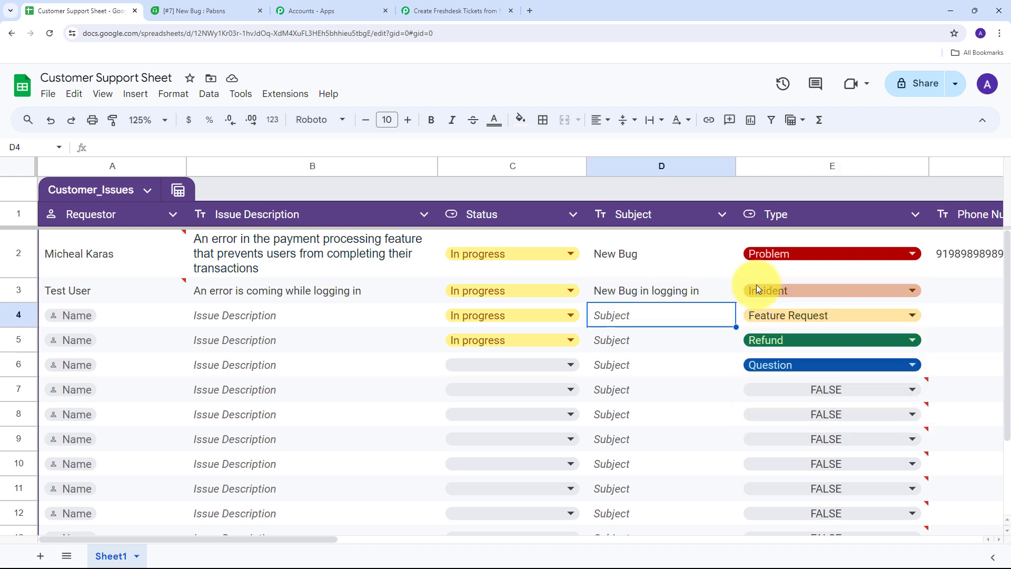
{"action": "left_click", "coordinate": [784, 291]}
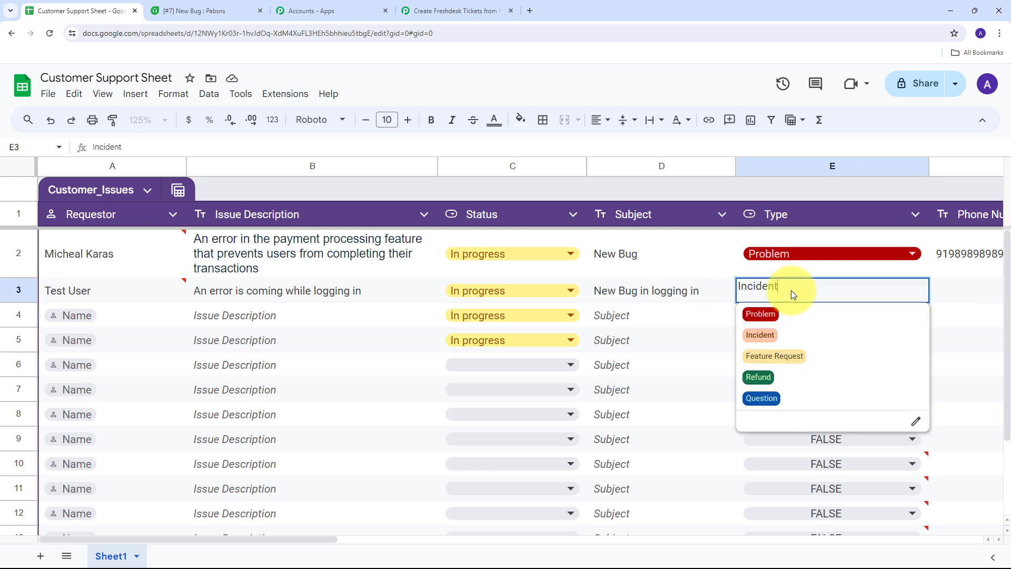
{"action": "left_click", "coordinate": [768, 317]}
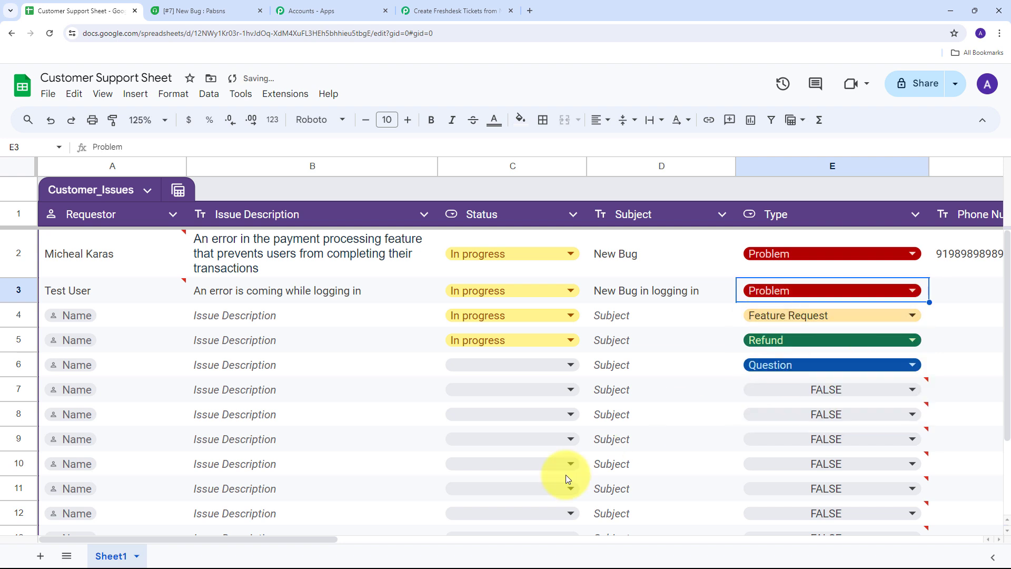
{"action": "left_click_drag", "start_coordinate": [293, 540], "coordinate": [436, 539]}
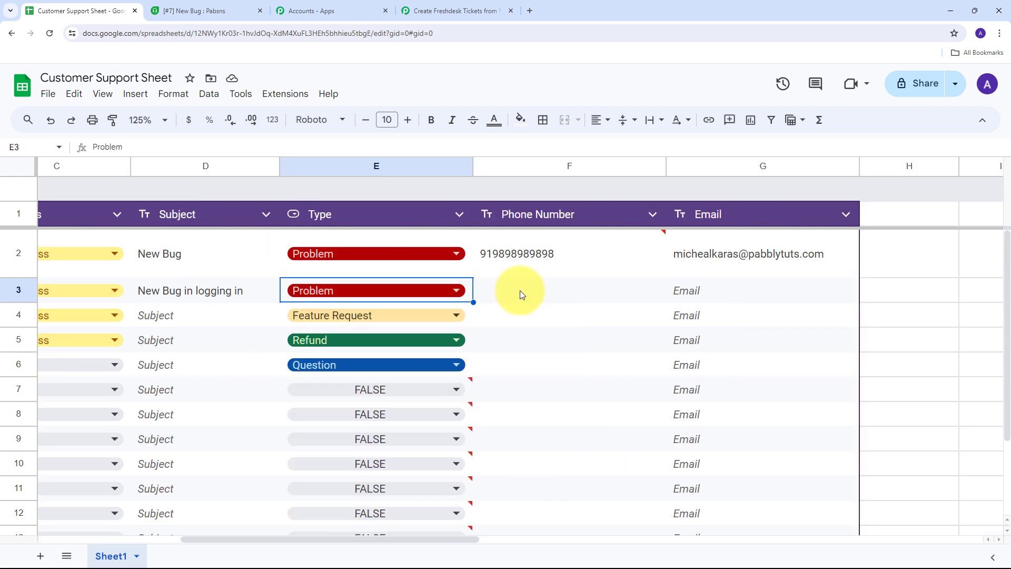
- Enter the requester's phone number in F3 and paste their email into G3
{"action": "left_click", "coordinate": [521, 293]}
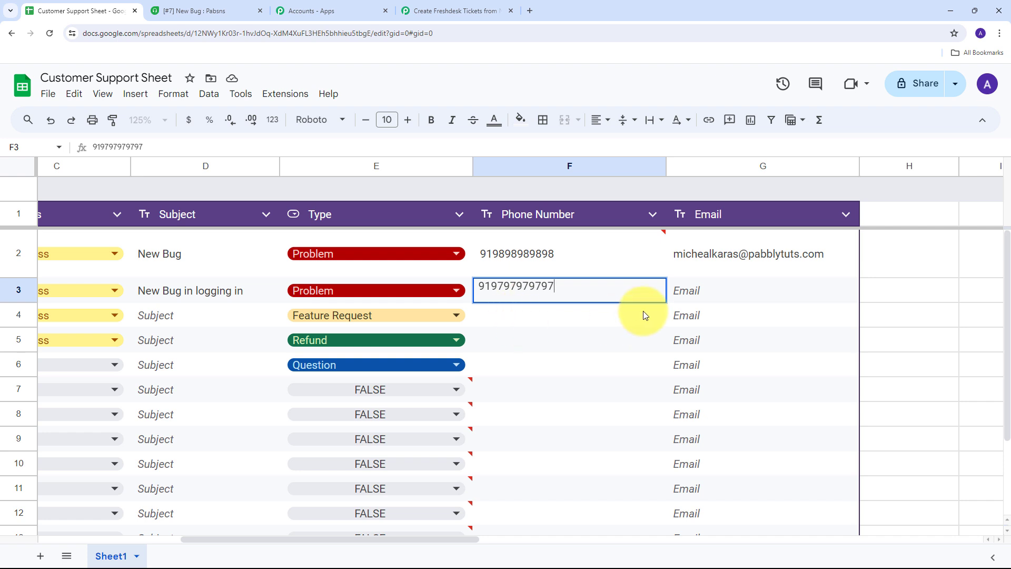
{"action": "left_click", "coordinate": [720, 295]}
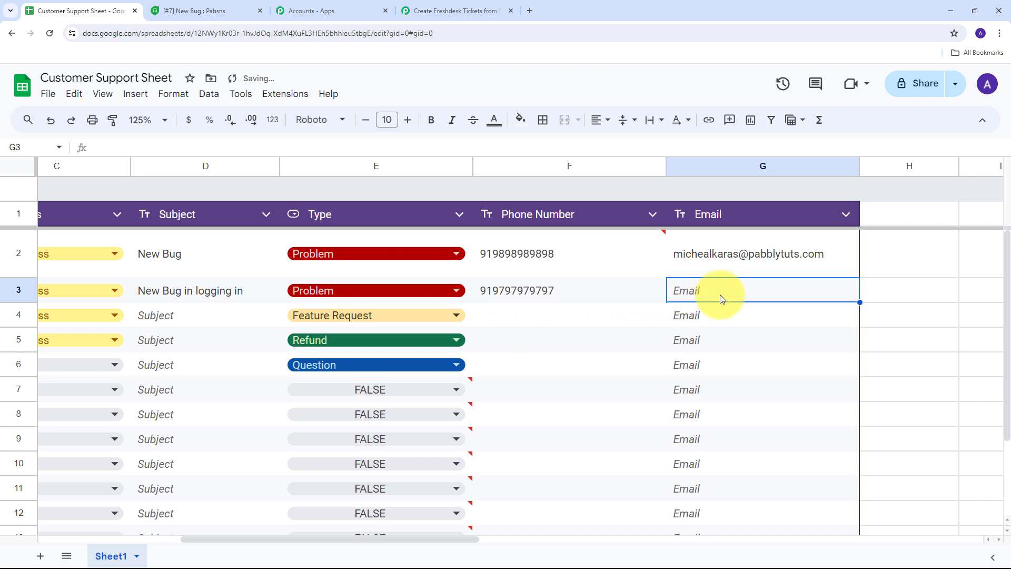
{"action": "key", "text": "ctrl+v"}
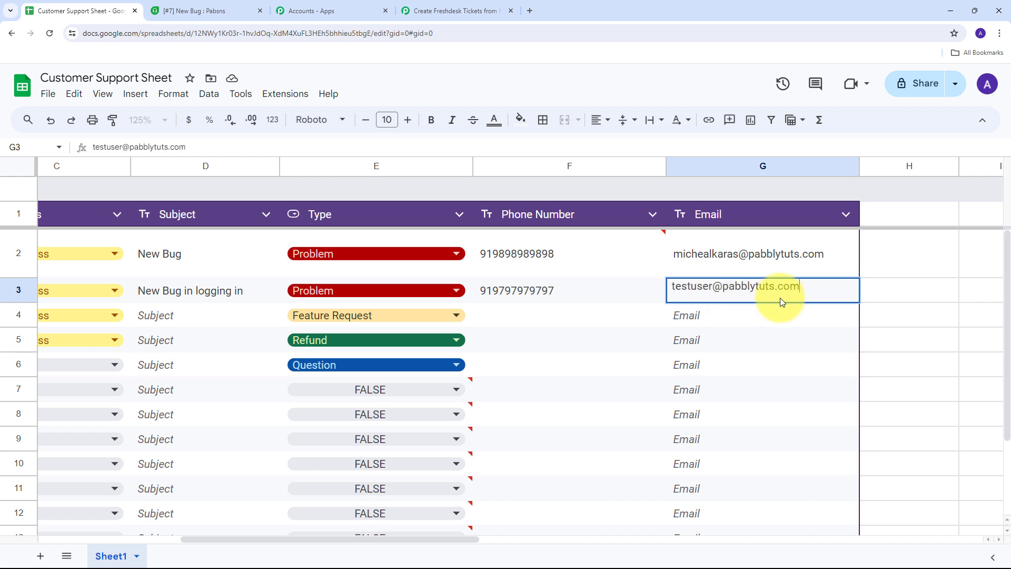
{"action": "left_click", "coordinate": [542, 305]}
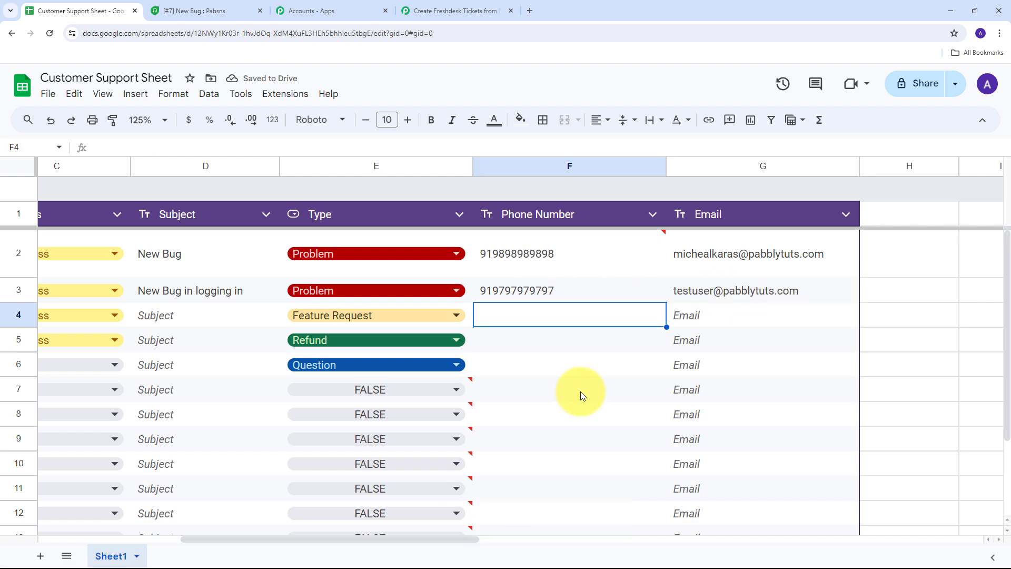
{"action": "left_click_drag", "start_coordinate": [472, 538], "coordinate": [279, 541]}
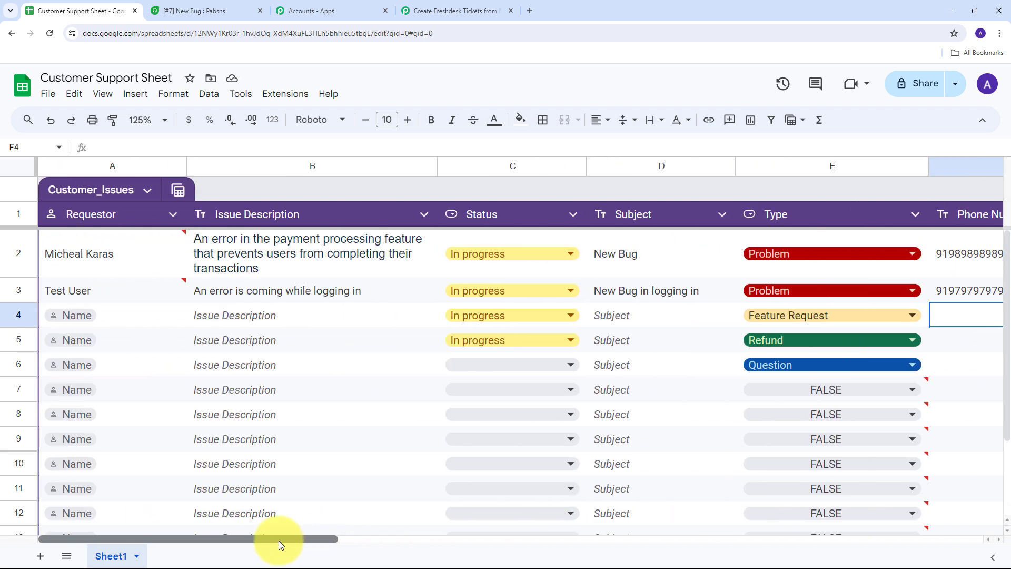
{"action": "mouse_move", "coordinate": [140, 290]}
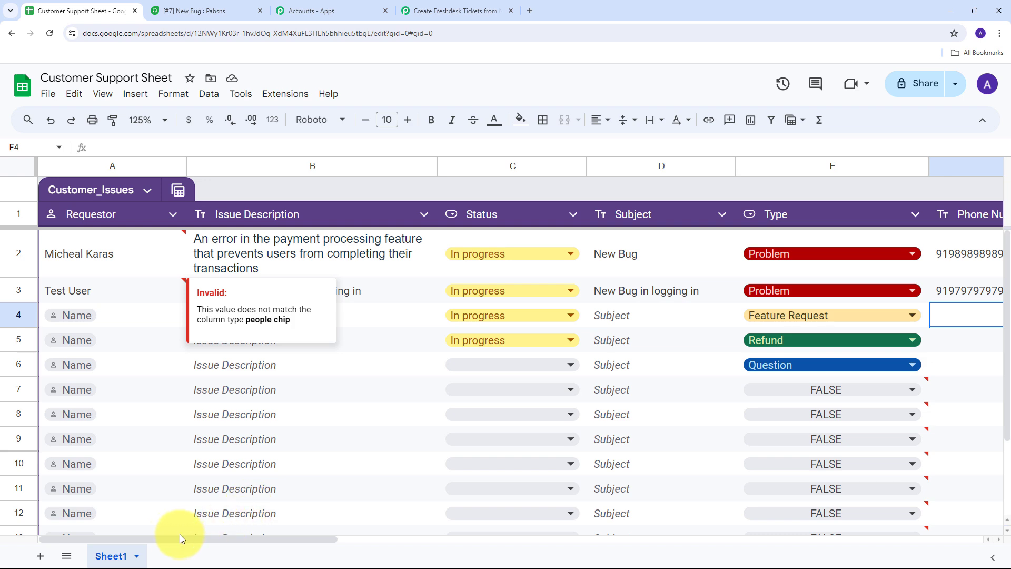
{"action": "left_click_drag", "start_coordinate": [167, 536], "coordinate": [336, 546]}
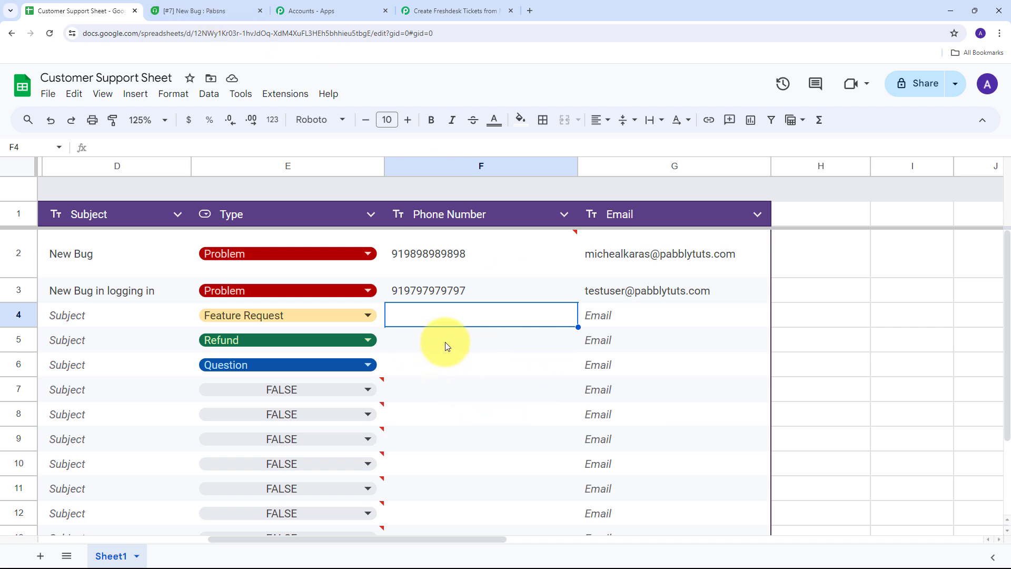
- Reload the Freshdesk ticket list and open the new ticket #8, New Bug in logging in
{"action": "left_click", "coordinate": [178, 13]}
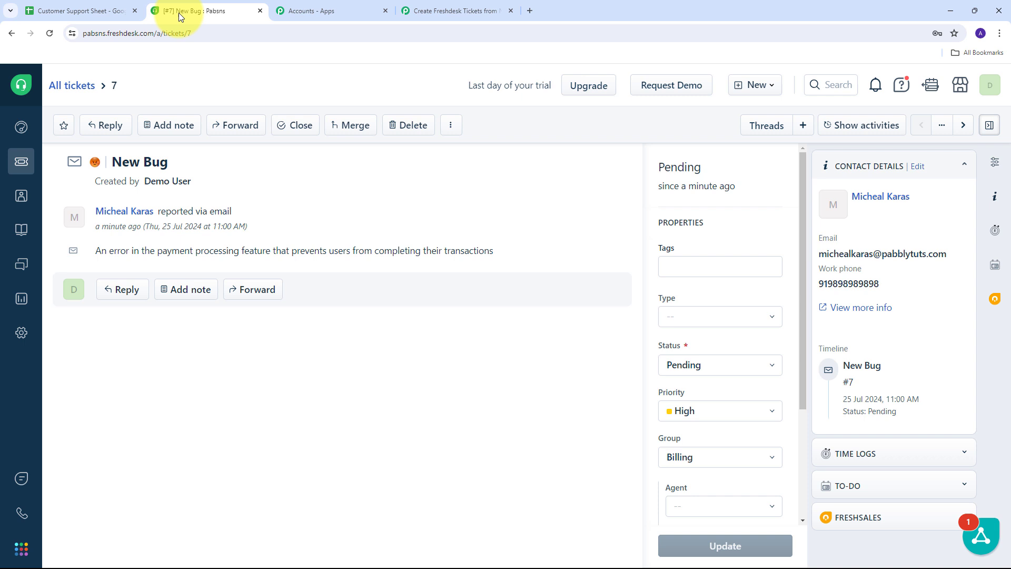
{"action": "left_click", "coordinate": [17, 164]}
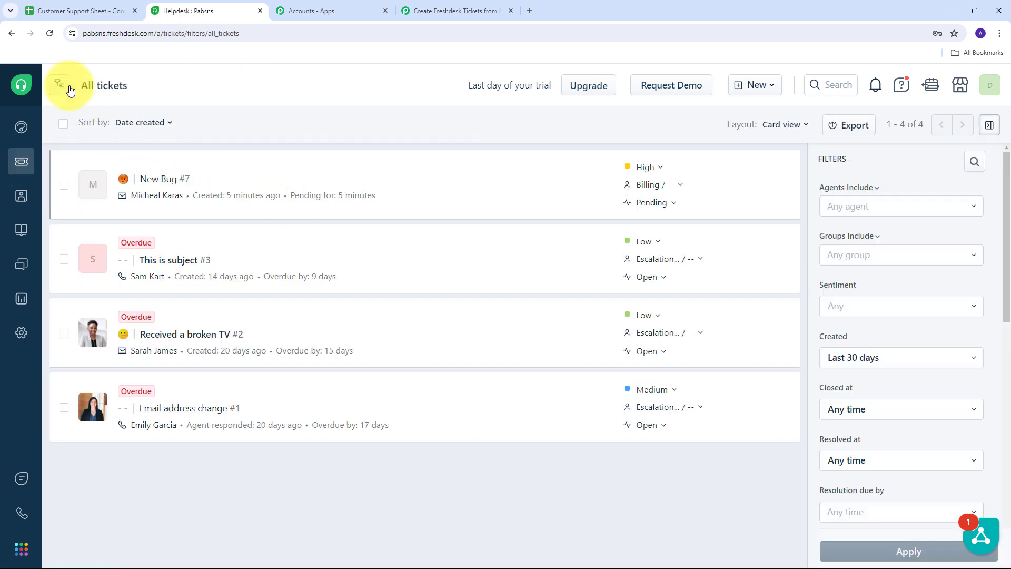
{"action": "left_click", "coordinate": [52, 36]}
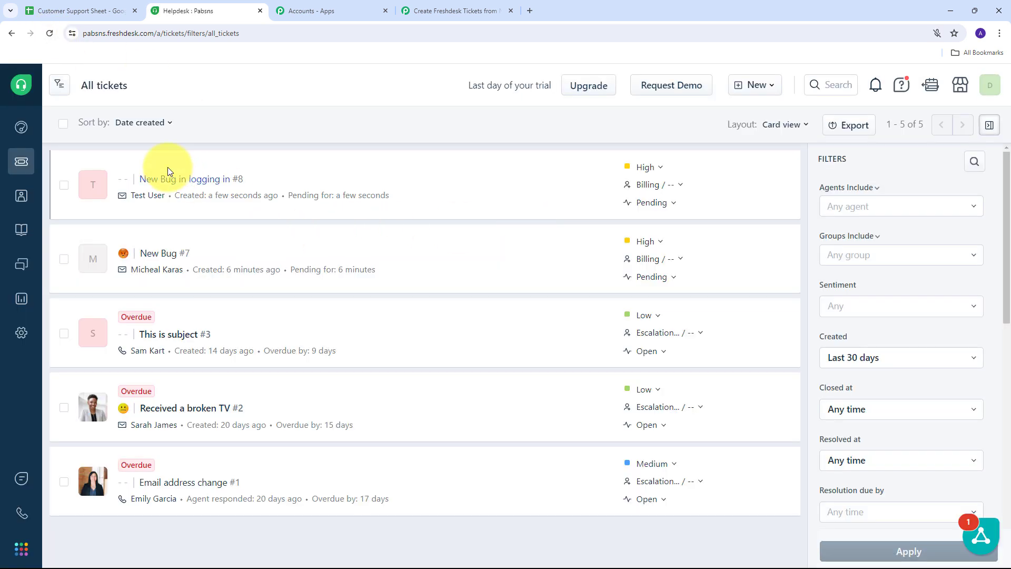
{"action": "mouse_move", "coordinate": [146, 188]}
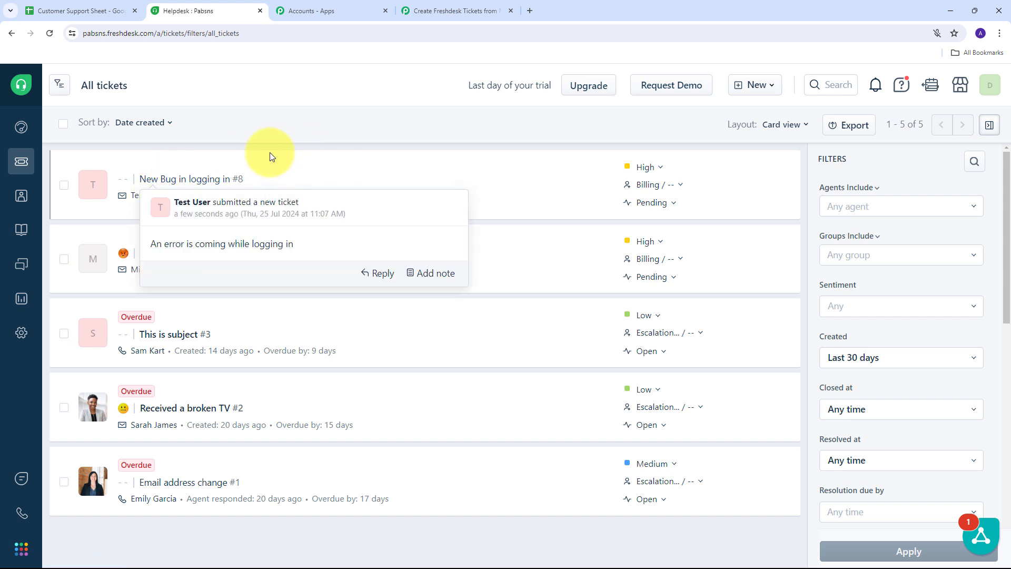
{"action": "left_click", "coordinate": [165, 182]}
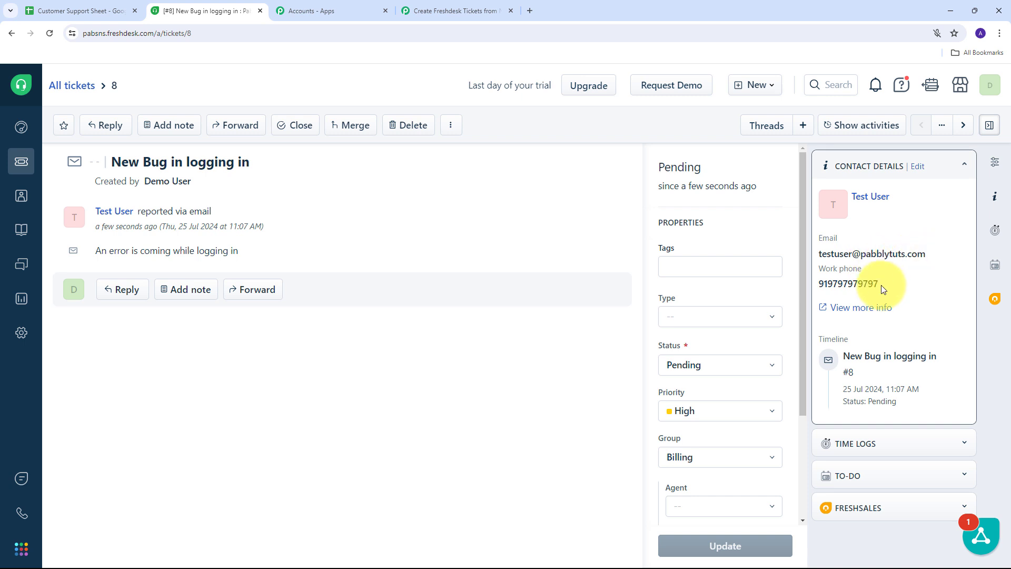
- Compare ticket #8's contact phone number with the sheet, then return to the Pabbly workflow
{"action": "mouse_move", "coordinate": [898, 288]}
{"action": "left_mouse_down"}
{"action": "mouse_move", "coordinate": [776, 289]}
{"action": "mouse_move", "coordinate": [901, 290]}
{"action": "left_mouse_up"}
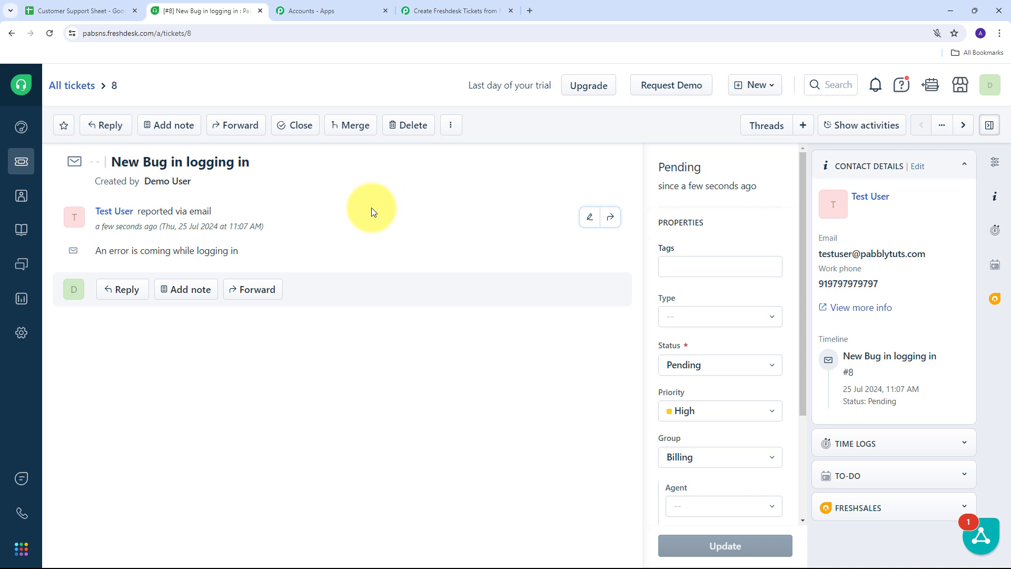
{"action": "left_click", "coordinate": [90, 9]}
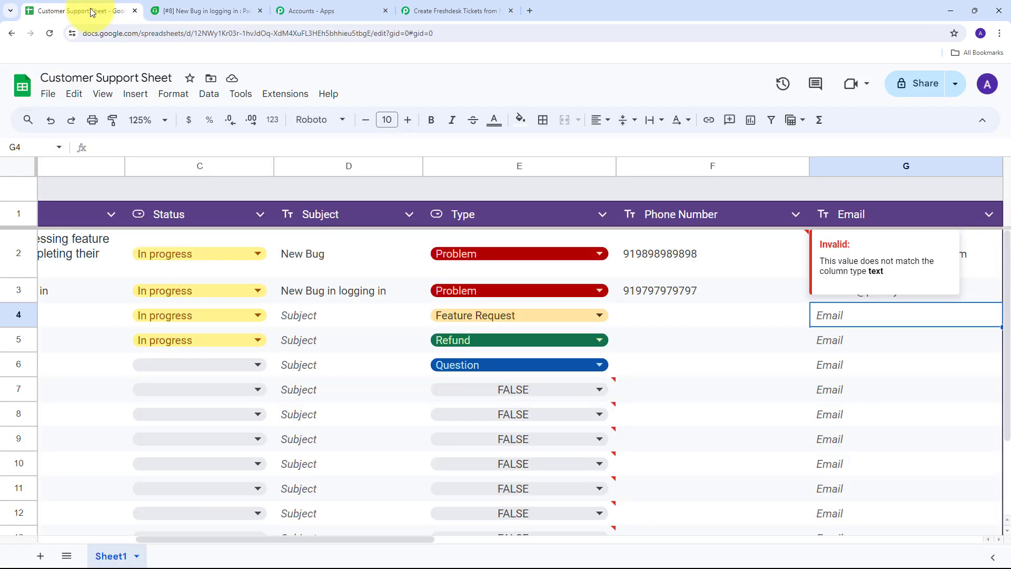
{"action": "left_click", "coordinate": [175, 9]}
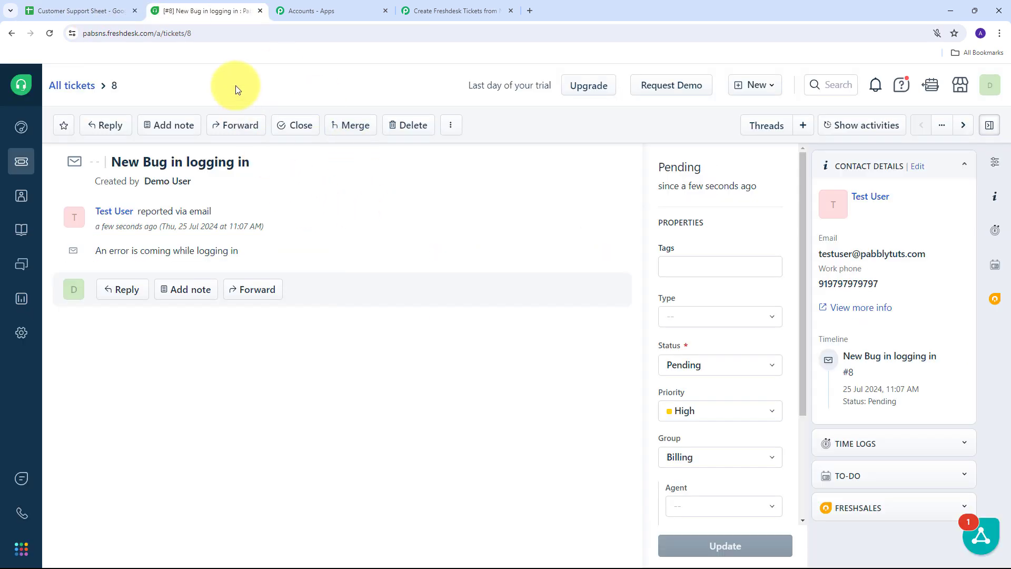
{"action": "left_click", "coordinate": [447, 11]}
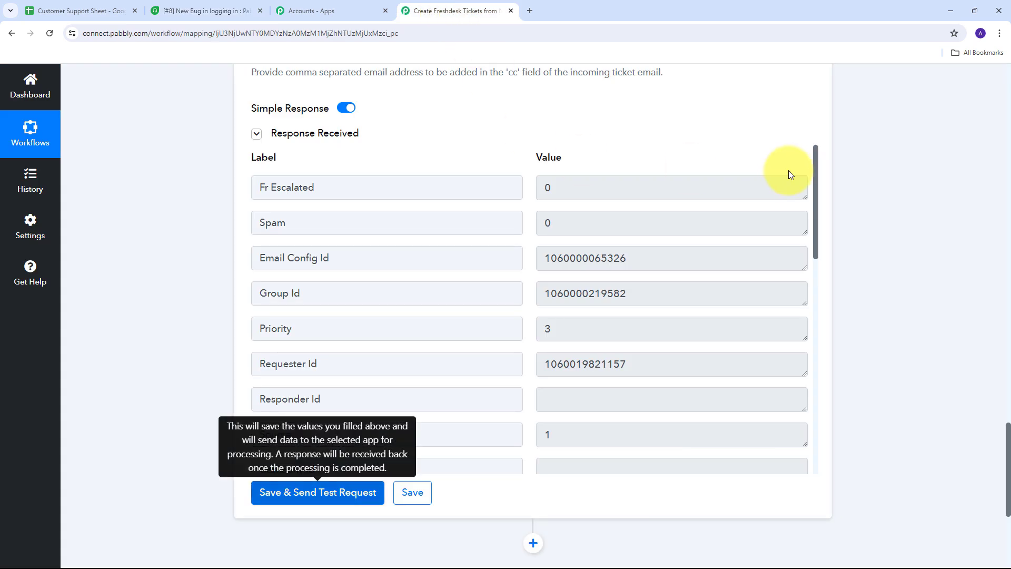